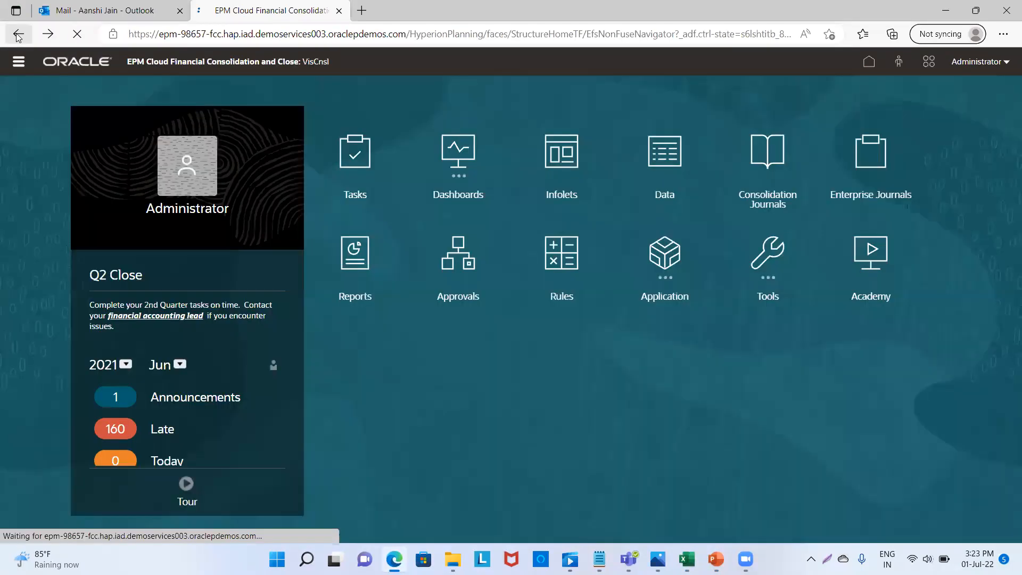
- Return to the home page and open the Data Load Workbench in Data Management
{"action": "left_click", "coordinate": [18, 34]}
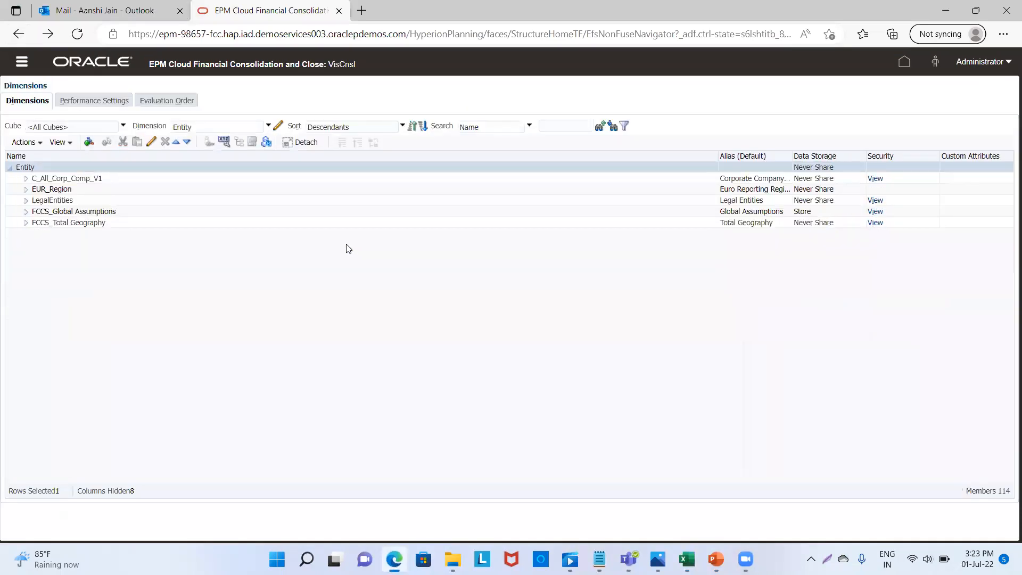
{"action": "left_click", "coordinate": [905, 60]}
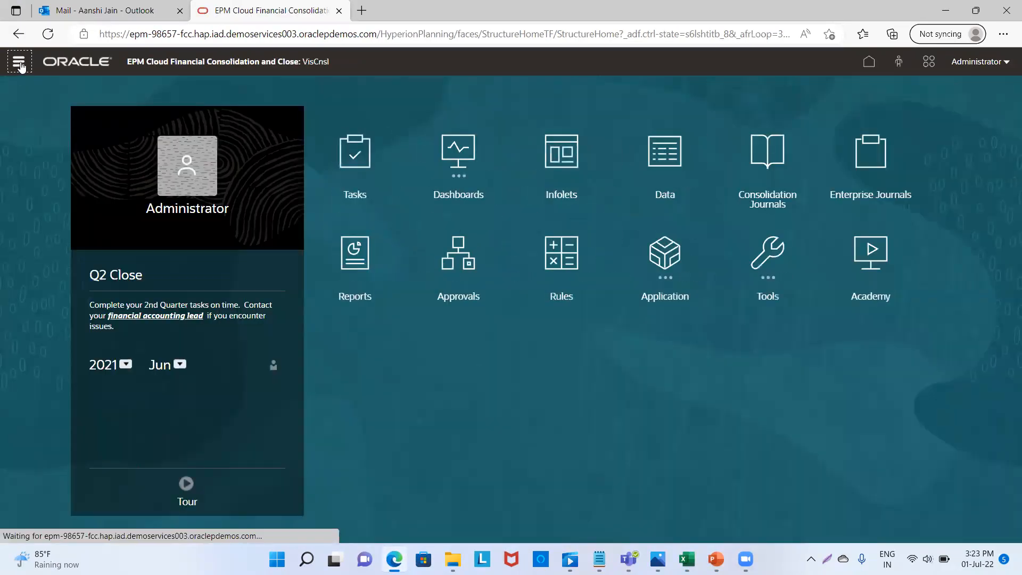
{"action": "left_click", "coordinate": [19, 63]}
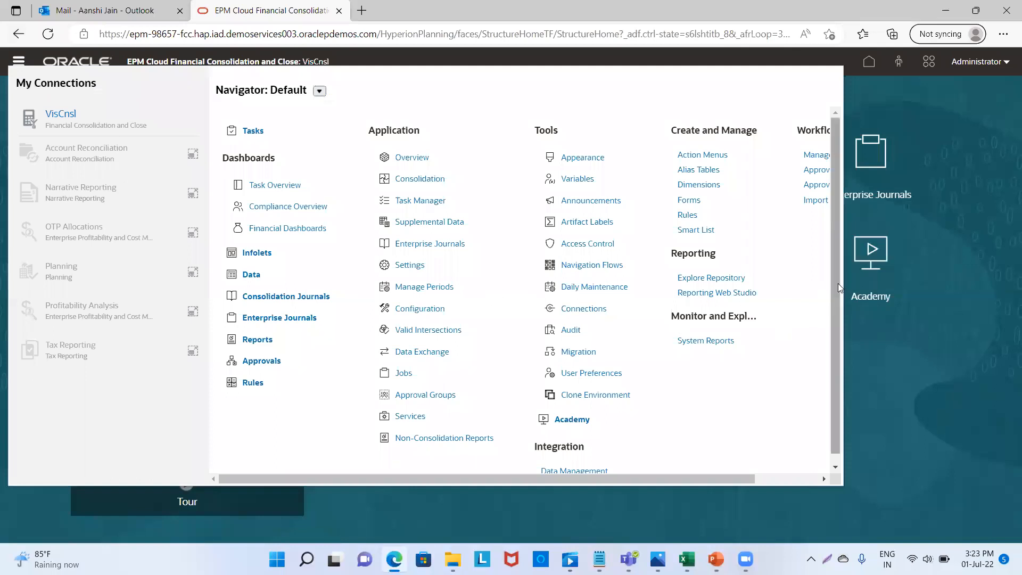
{"action": "scroll", "coordinate": [838, 283], "scroll_direction": "down", "scroll_amount": 1}
{"action": "left_click", "coordinate": [550, 463]}
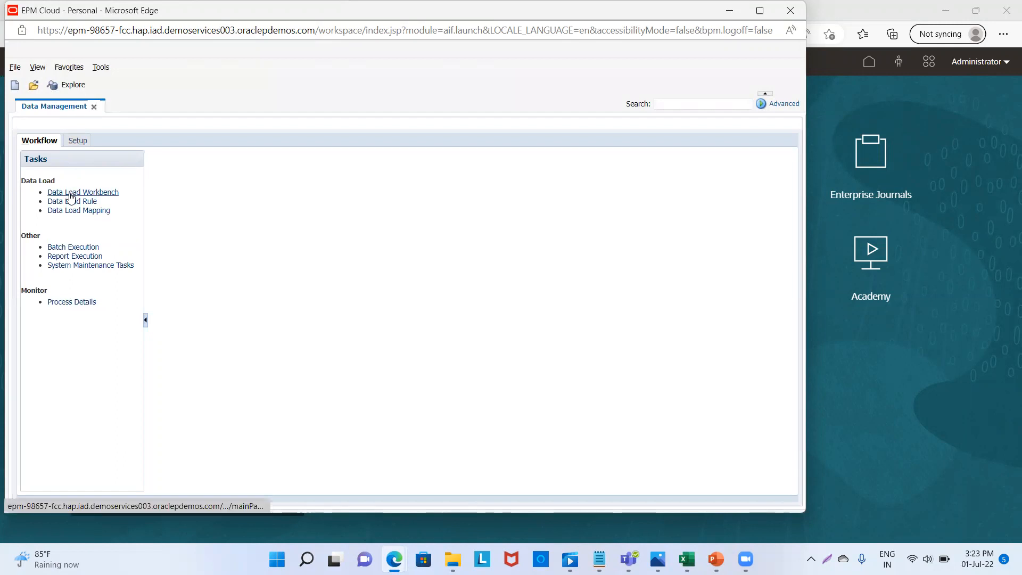
{"action": "left_click", "coordinate": [70, 193]}
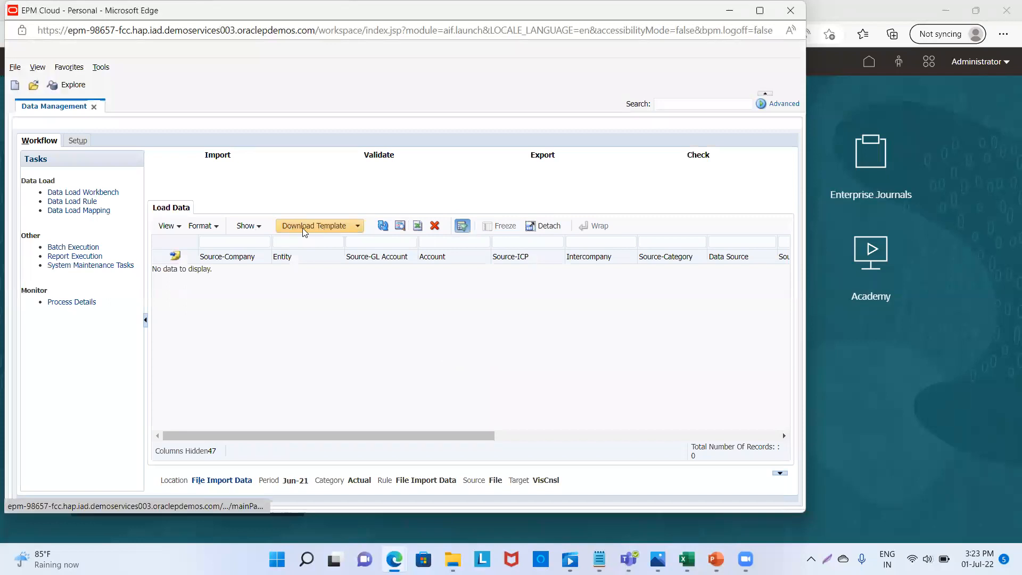
- Download the Trial Balance template and show the downloaded file in its folder
{"action": "left_click", "coordinate": [358, 226]}
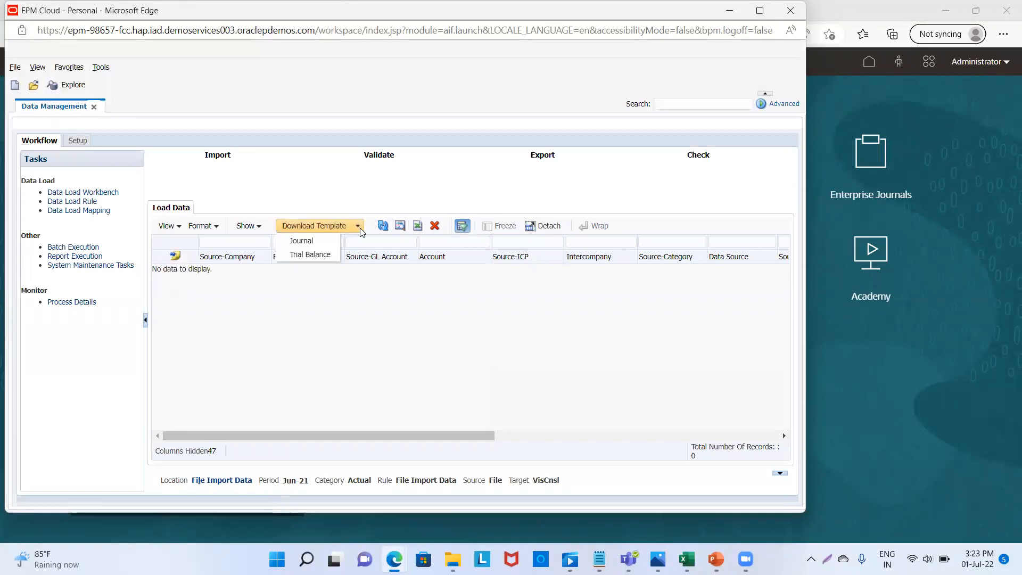
{"action": "left_click", "coordinate": [324, 256]}
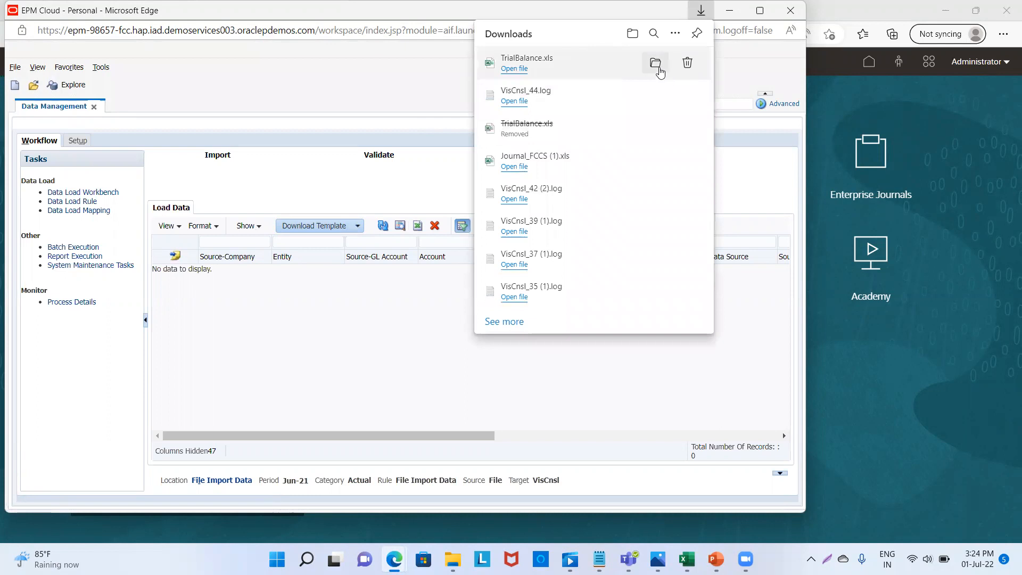
{"action": "left_click", "coordinate": [655, 63]}
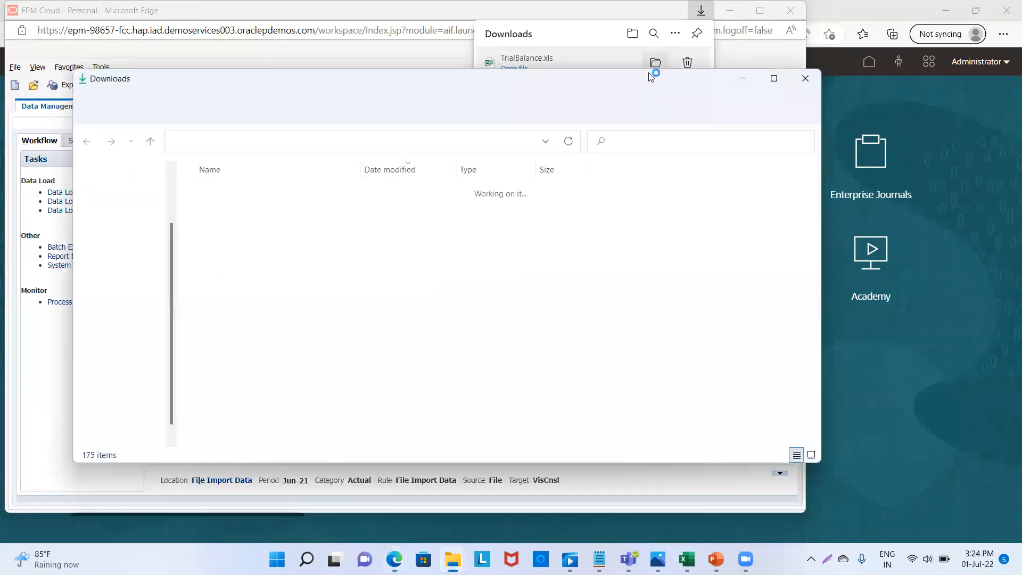
- Move the TrialBalance file from Downloads to the "Uploading Trial balance through Template" folder inside Recording Folder
{"action": "right_click", "coordinate": [346, 205]}
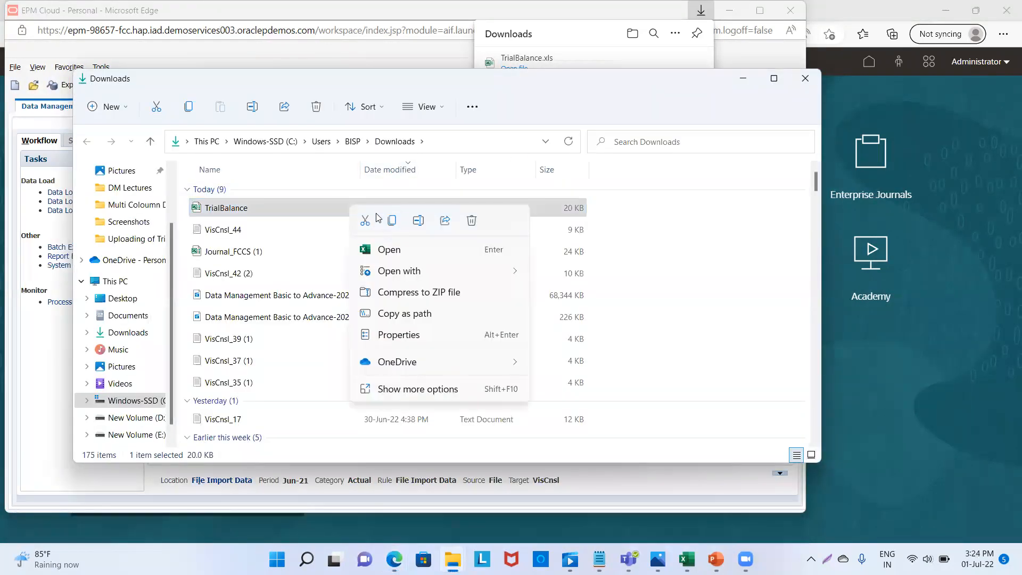
{"action": "left_click", "coordinate": [365, 221]}
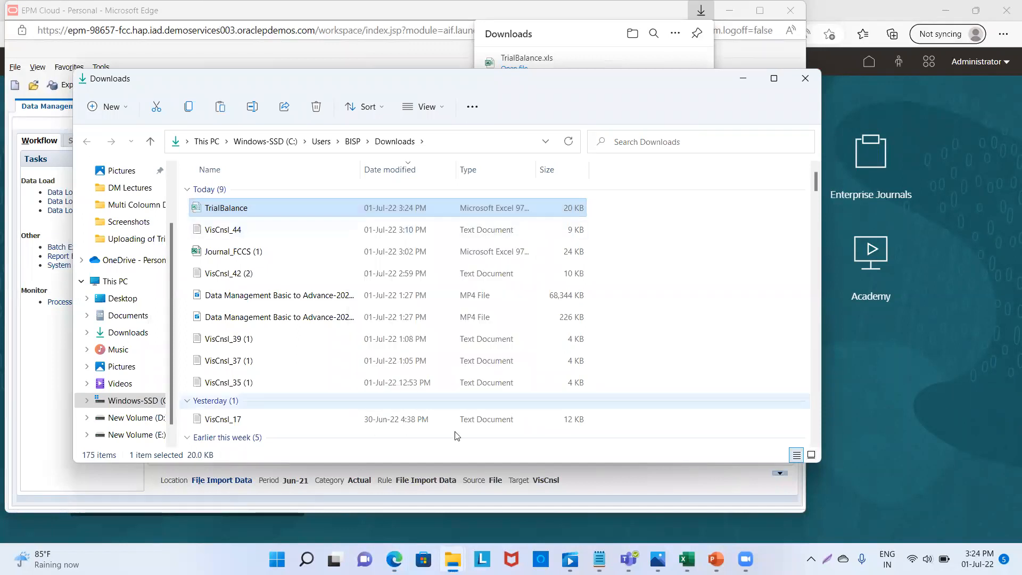
{"action": "mouse_move", "coordinate": [452, 558]}
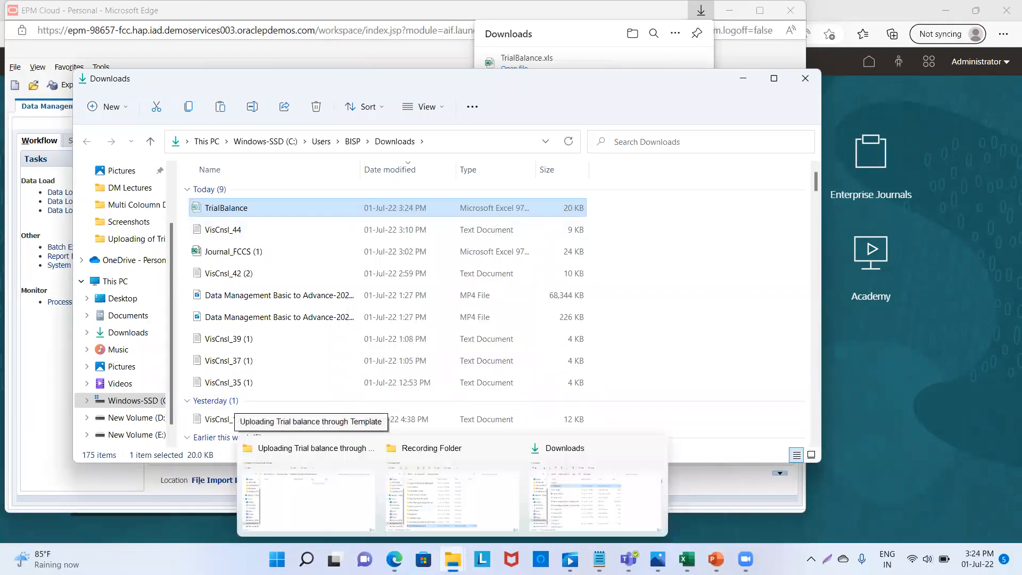
{"action": "left_click", "coordinate": [457, 495]}
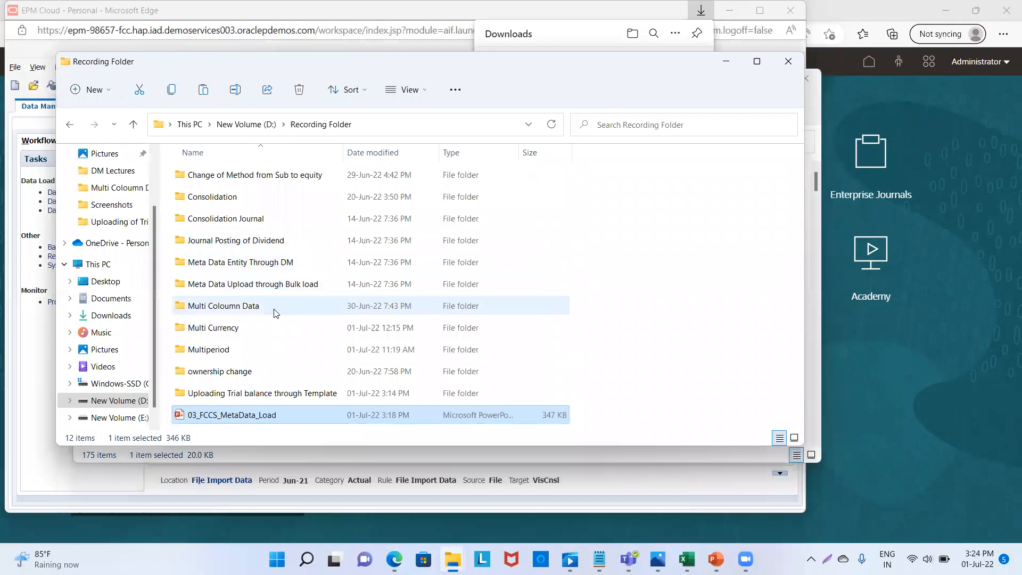
{"action": "double_click", "coordinate": [248, 393]}
{"action": "right_click", "coordinate": [270, 269]}
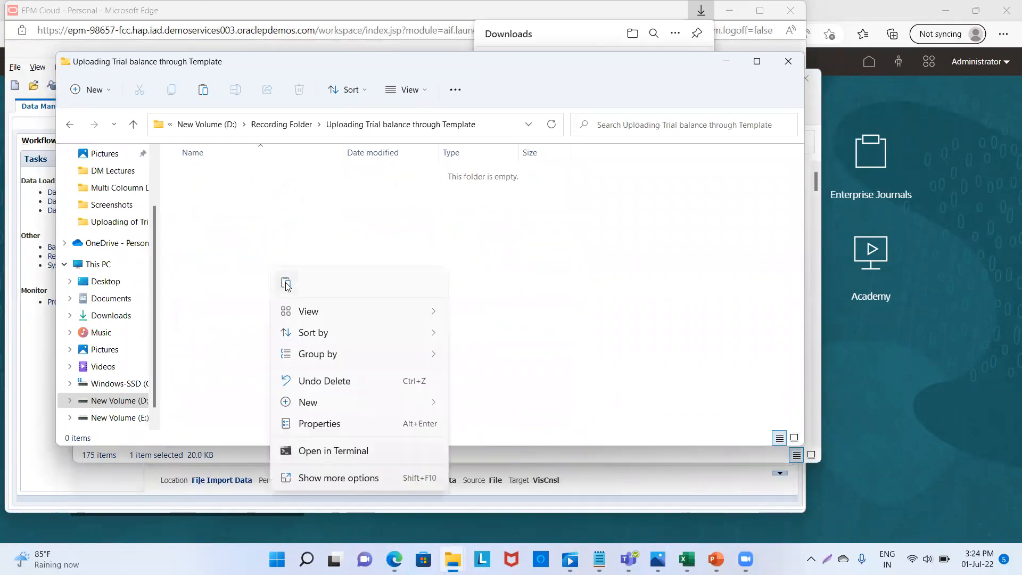
{"action": "left_click", "coordinate": [286, 283]}
{"action": "left_click", "coordinate": [286, 286]}
- Open the moved TrialBalance file in Excel, enable editing and examine the Account and Center headers
{"action": "double_click", "coordinate": [296, 179]}
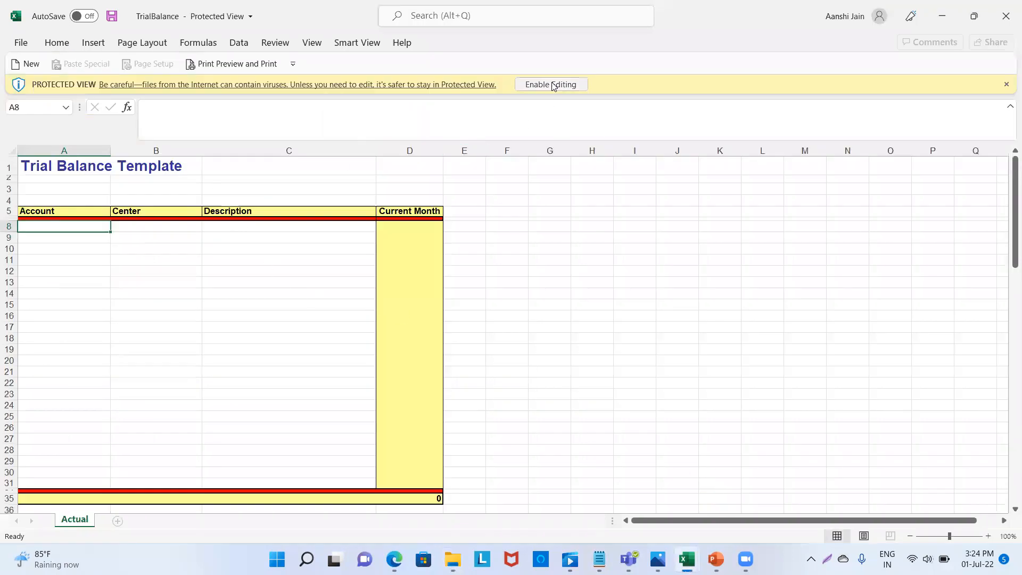
{"action": "left_click", "coordinate": [553, 87]}
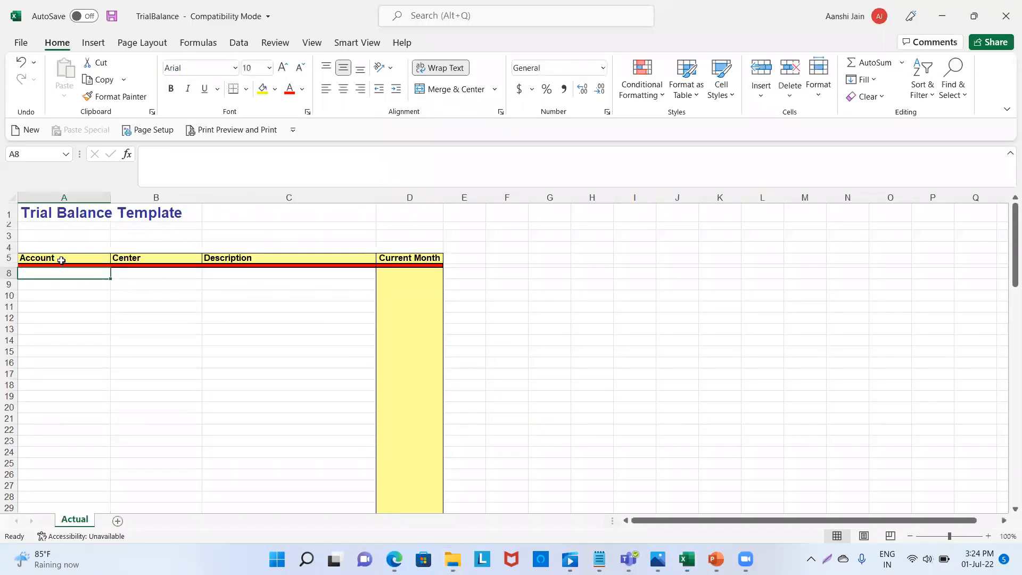
{"action": "left_click", "coordinate": [61, 260]}
{"action": "left_click", "coordinate": [138, 259]}
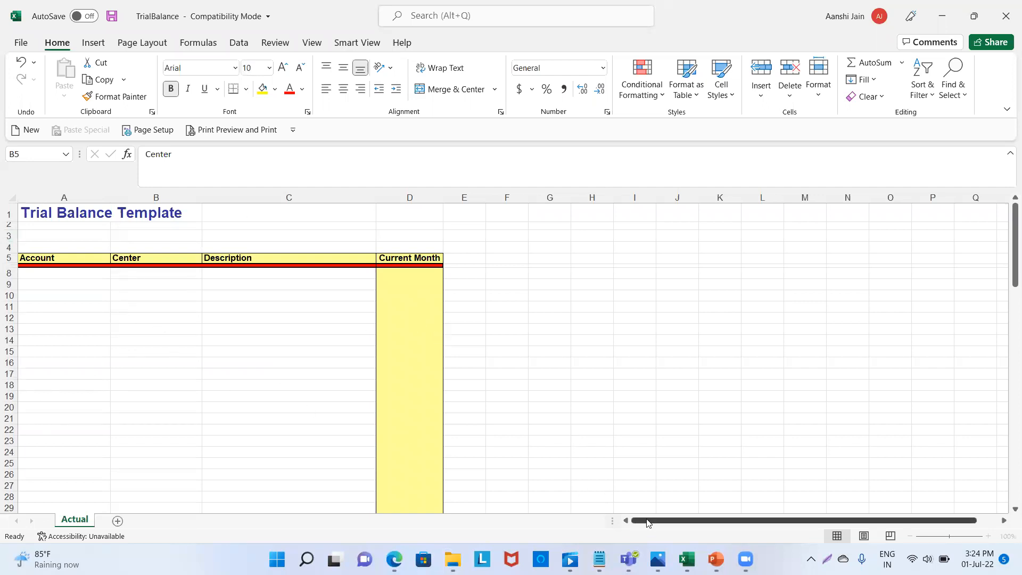
- Copy account 11101 and entity S_103 from the Data workbook into the Account and Center cells of template row 8
{"action": "mouse_move", "coordinate": [687, 559]}
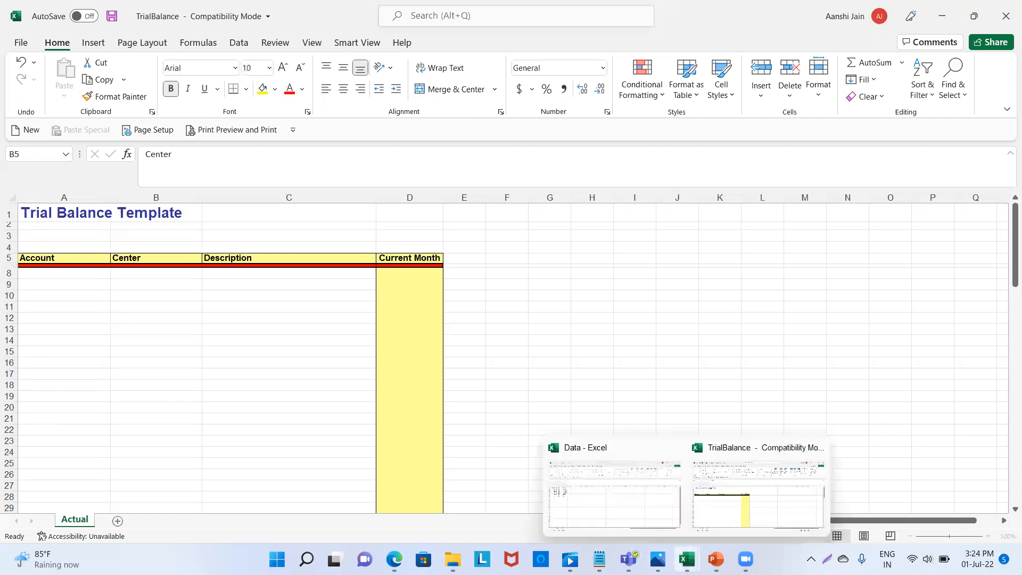
{"action": "left_click", "coordinate": [652, 526]}
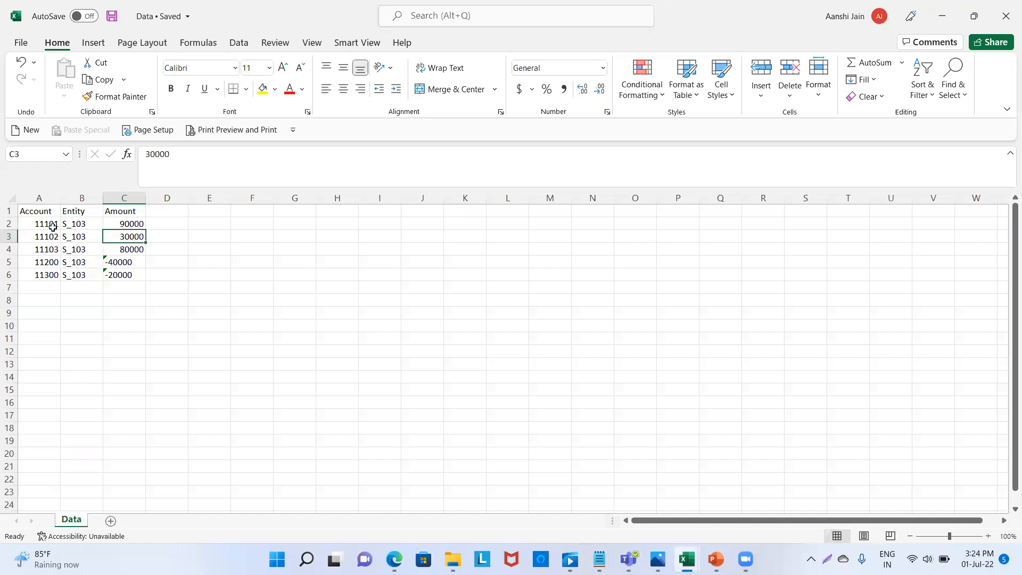
{"action": "left_click_drag", "start_coordinate": [52, 225], "coordinate": [64, 224]}
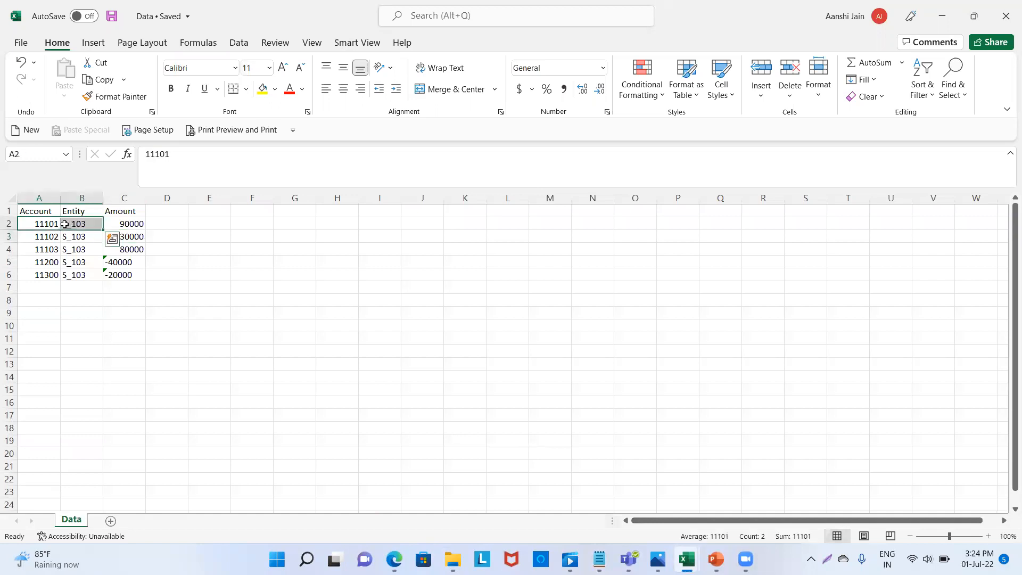
{"action": "key", "text": "ctrl+c"}
{"action": "key", "text": "alt+Tab"}
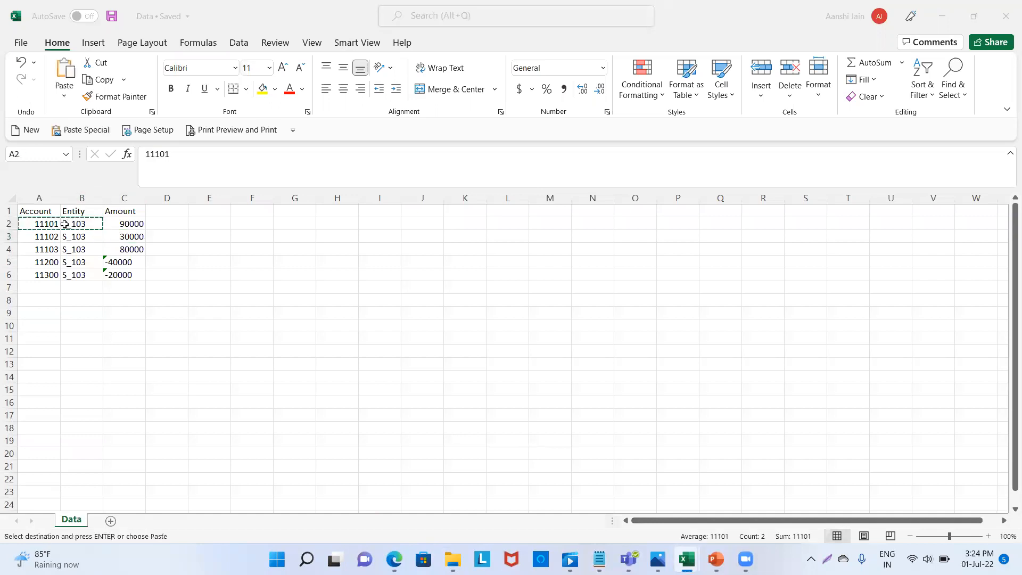
{"action": "left_click", "coordinate": [62, 272]}
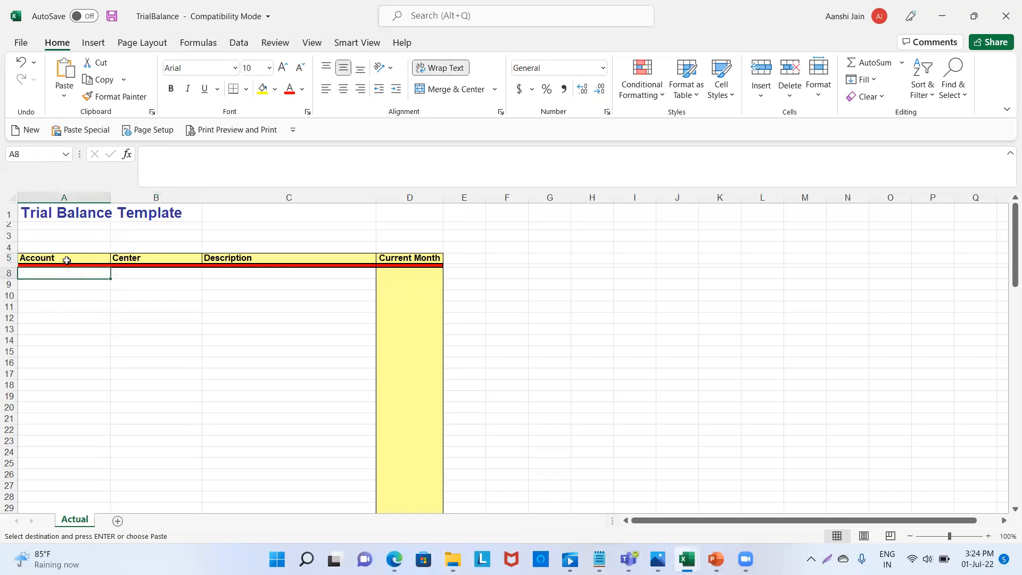
{"action": "key", "text": "ctrl+v"}
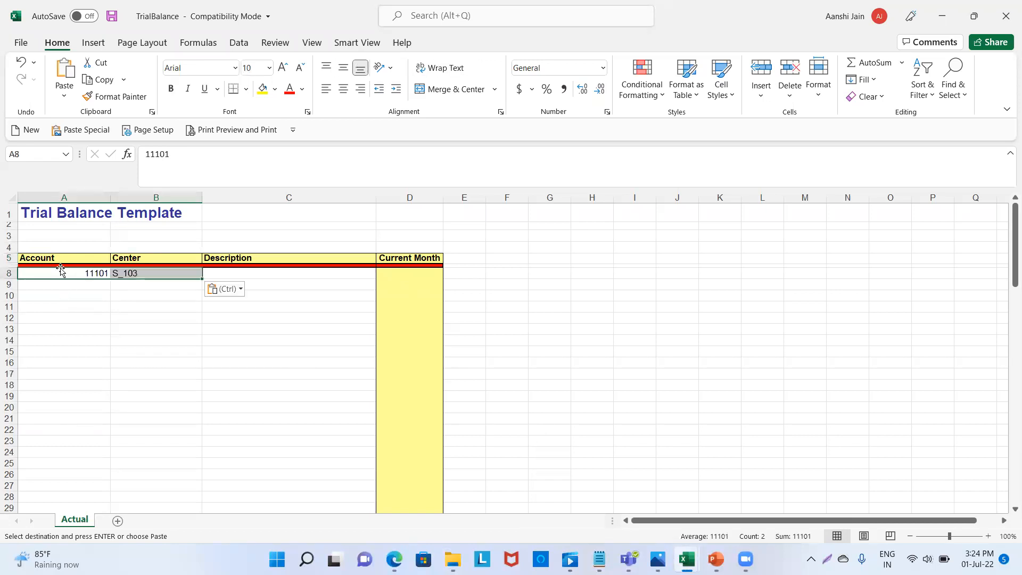
- Check the amount for account 11101 in the Data workbook and enter 90000 as its Current Month value in cell D8
{"action": "left_click", "coordinate": [399, 275]}
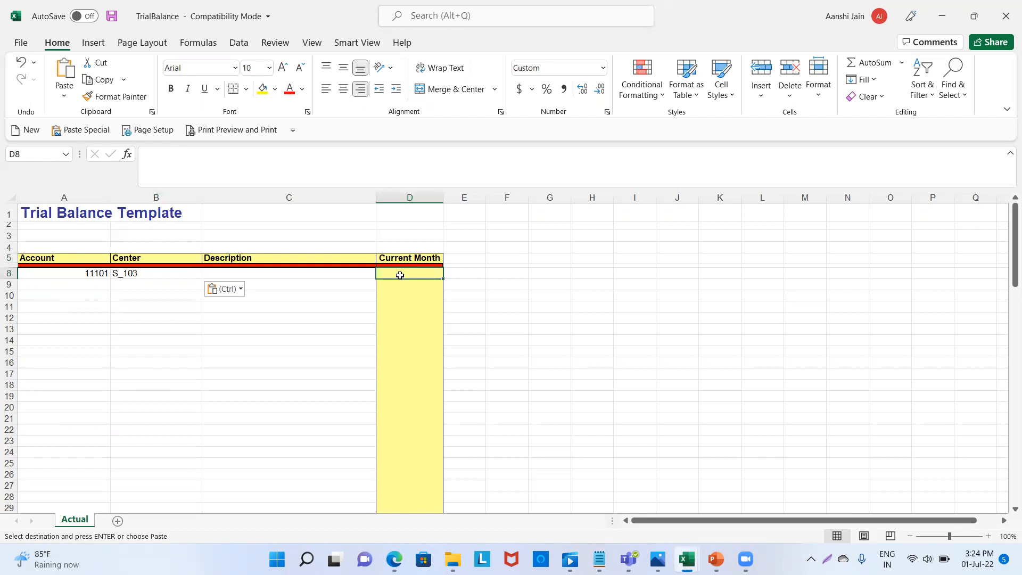
{"action": "key", "text": "alt+Tab"}
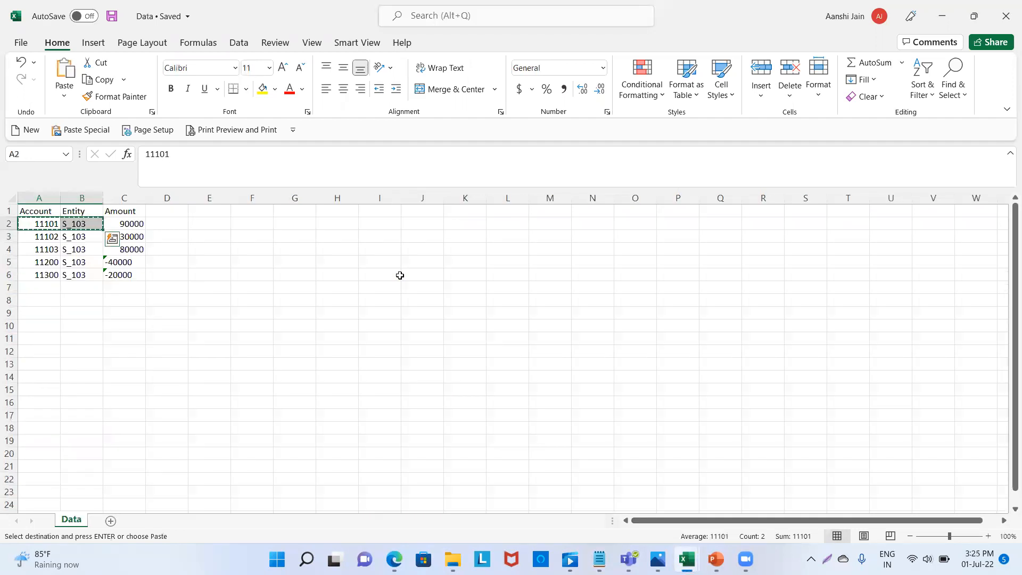
{"action": "key", "text": "alt+Tab"}
{"action": "type", "text": "9000"}
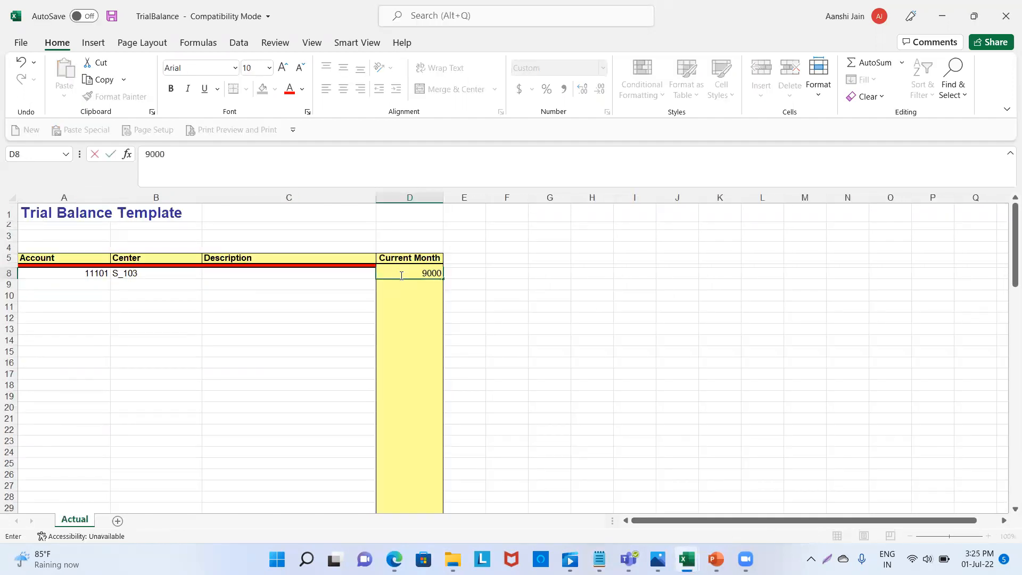
{"action": "key", "text": "Return"}
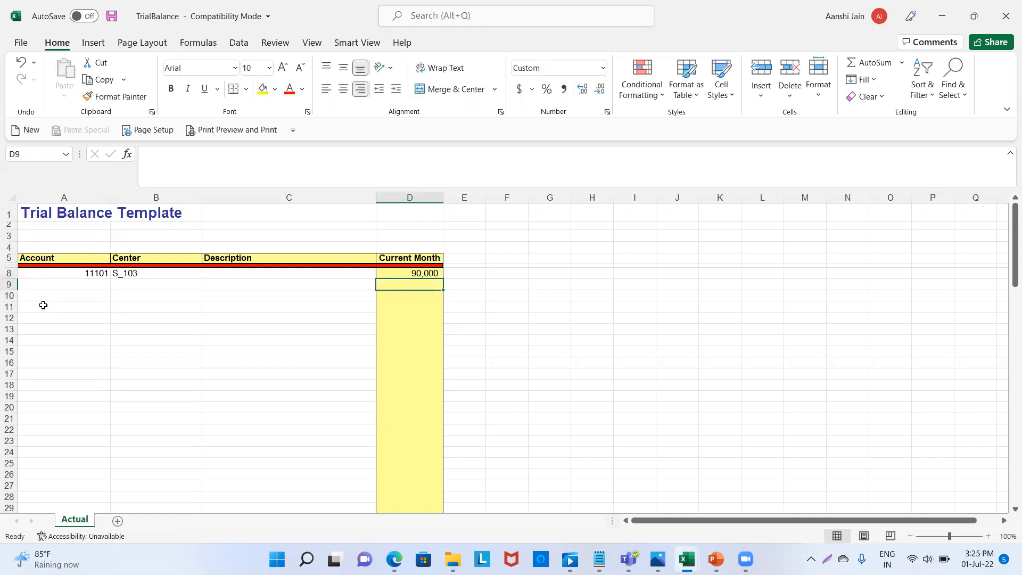
- Copy account 11102 and entity S_103 from the Data workbook into the Account and Center cells of template row 9
{"action": "left_click", "coordinate": [43, 285]}
{"action": "key", "text": "alt+Tab"}
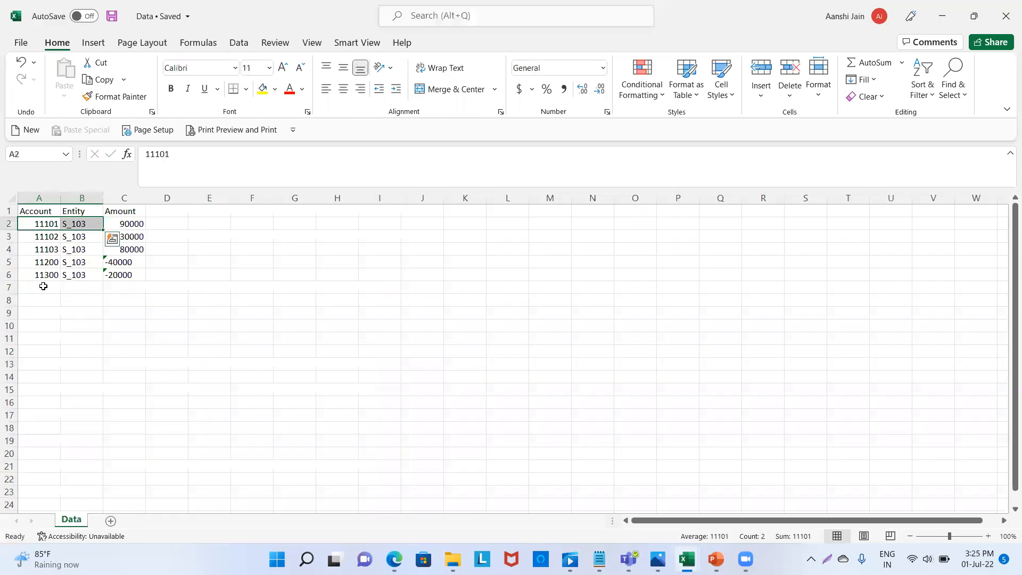
{"action": "left_click_drag", "start_coordinate": [23, 234], "coordinate": [71, 237]}
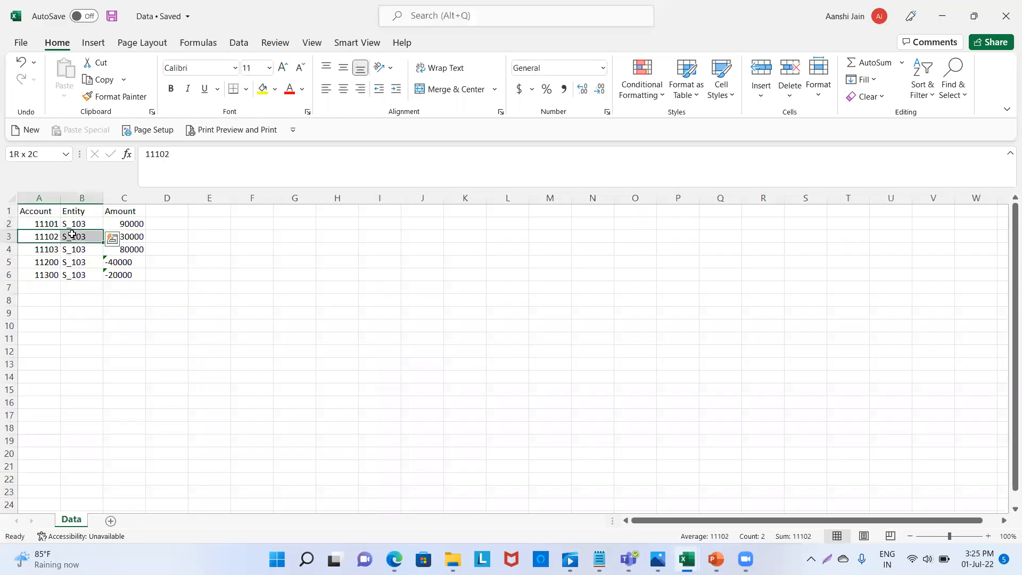
{"action": "key", "text": "ctrl+c"}
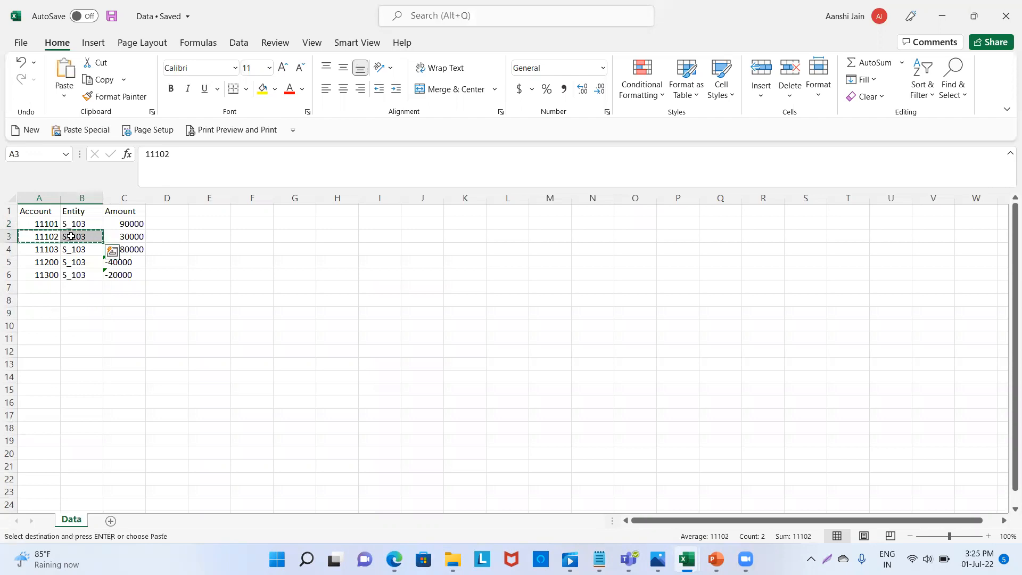
{"action": "key", "text": "alt+Tab"}
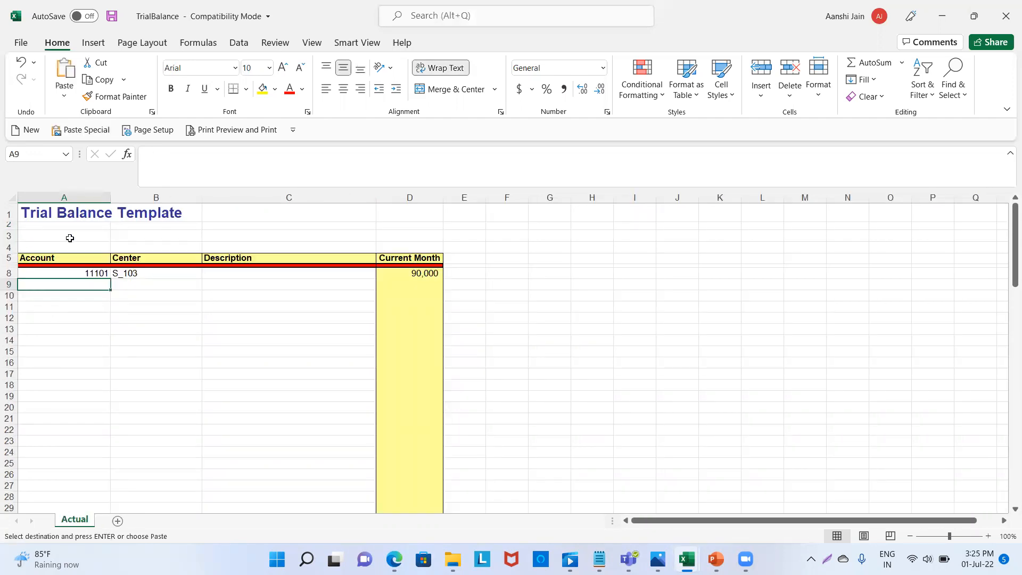
{"action": "key", "text": "ctrl+v"}
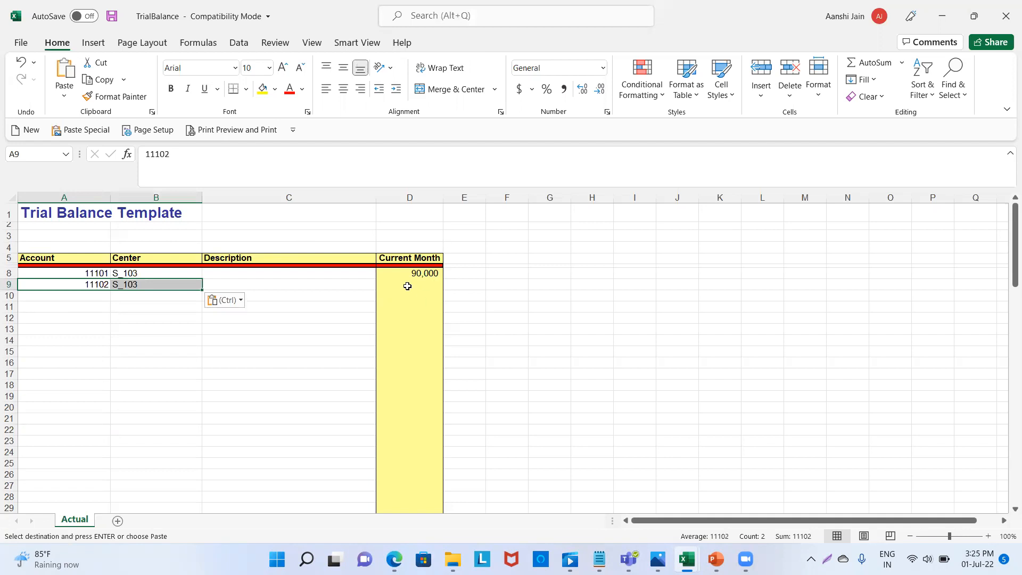
- Enter 30000 as the Current Month value for account 11102 in cell D9
{"action": "left_click", "coordinate": [407, 286]}
{"action": "type", "text": "30000"}
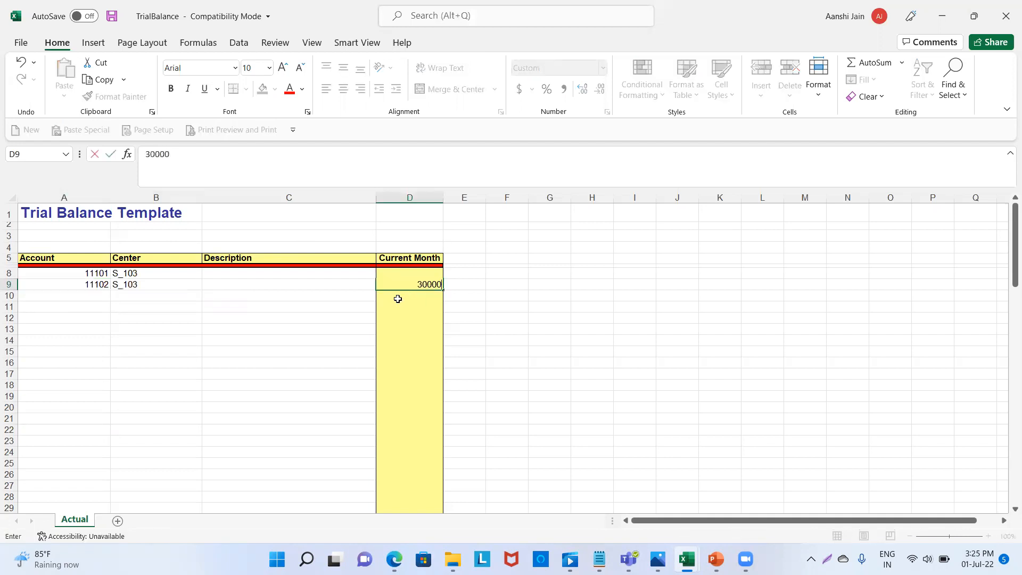
{"action": "key", "text": "Return"}
- Select template cell A10 as the paste target, and select account 11103 with its entity S_103 in the Data workbook
{"action": "left_click", "coordinate": [70, 296]}
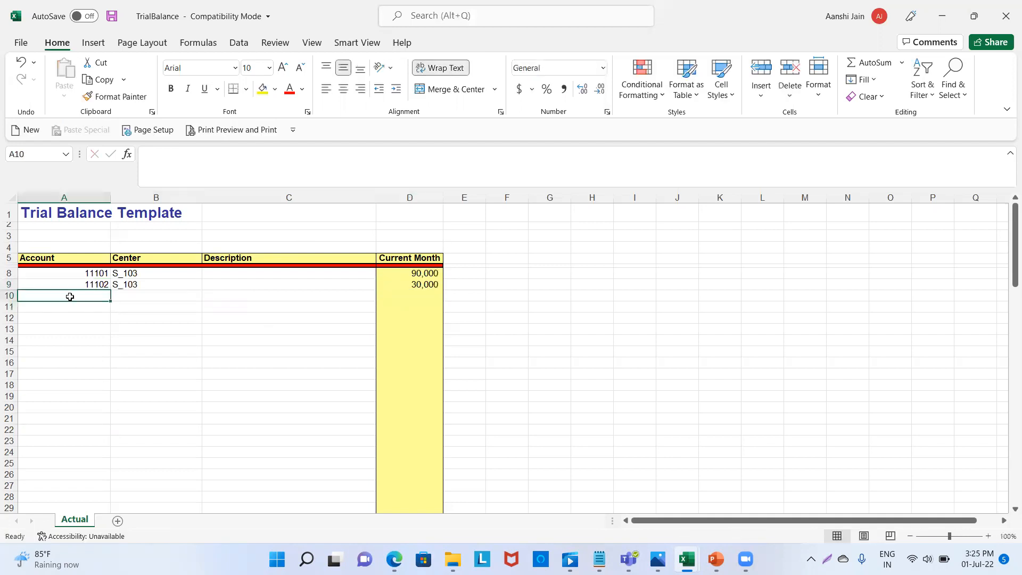
{"action": "key", "text": "alt+Tab"}
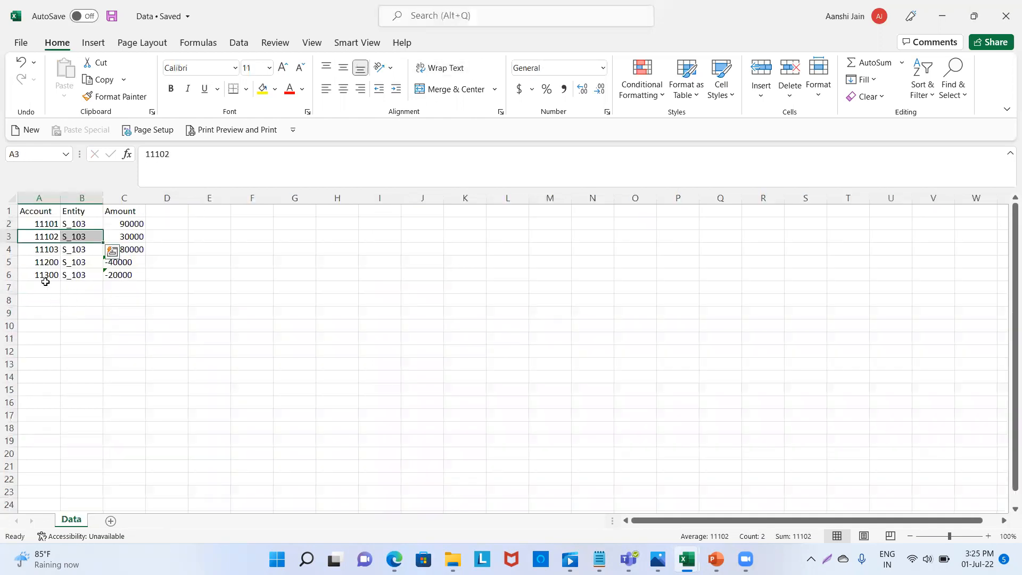
{"action": "left_click_drag", "start_coordinate": [44, 248], "coordinate": [68, 249]}
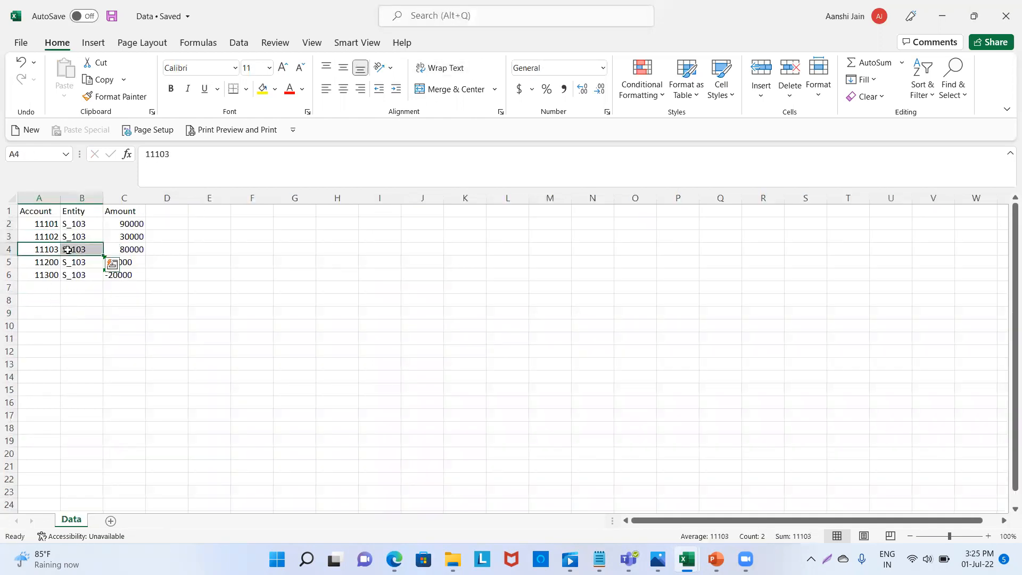
{"action": "key", "text": "alt+Tab"}
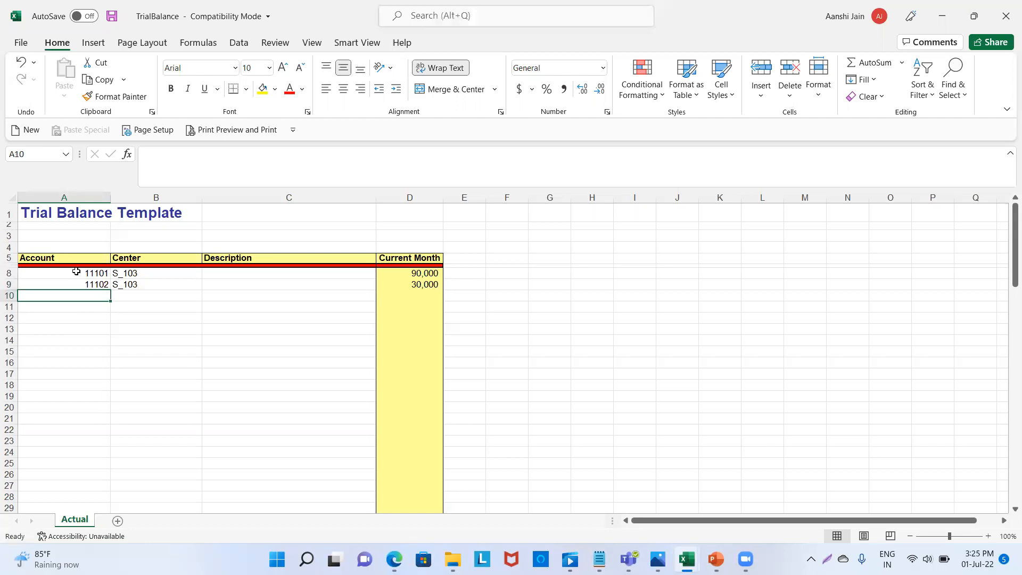
{"action": "key", "text": "alt+Tab"}
{"action": "left_click", "coordinate": [74, 298], "text": "ctrl"}
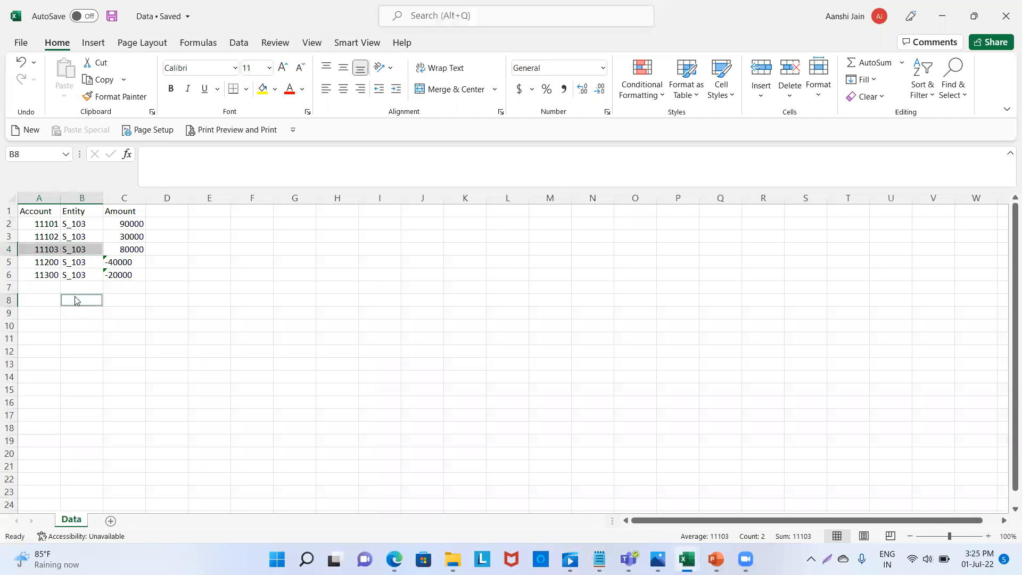
{"action": "key", "text": "ctrl+c"}
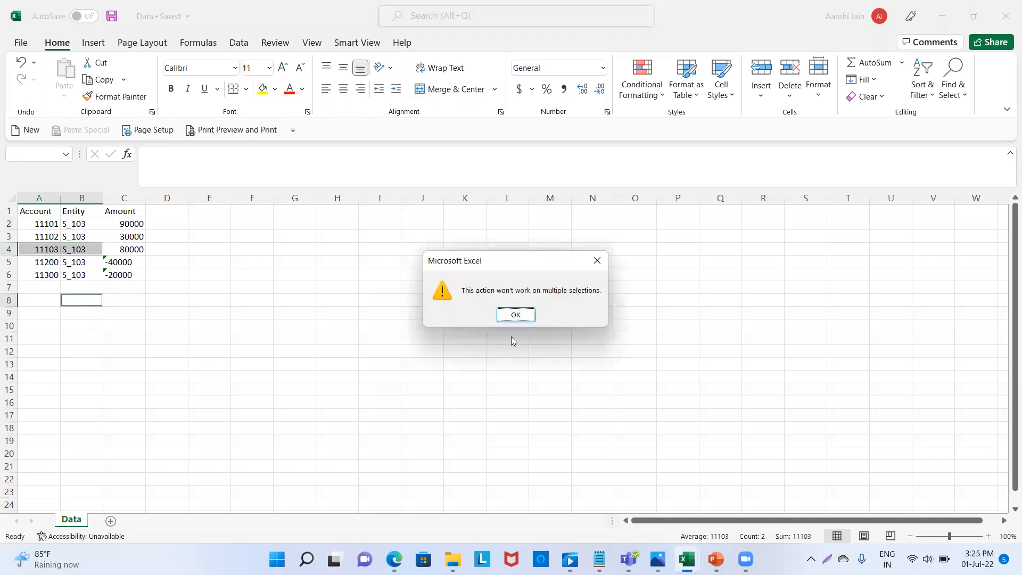
{"action": "left_click", "coordinate": [509, 319]}
- Copy account 11103 and entity S_103 from the Data workbook into the Account and Center cells of template row 10
{"action": "left_click_drag", "start_coordinate": [41, 250], "coordinate": [68, 248]}
{"action": "key", "text": "ctrl+c"}
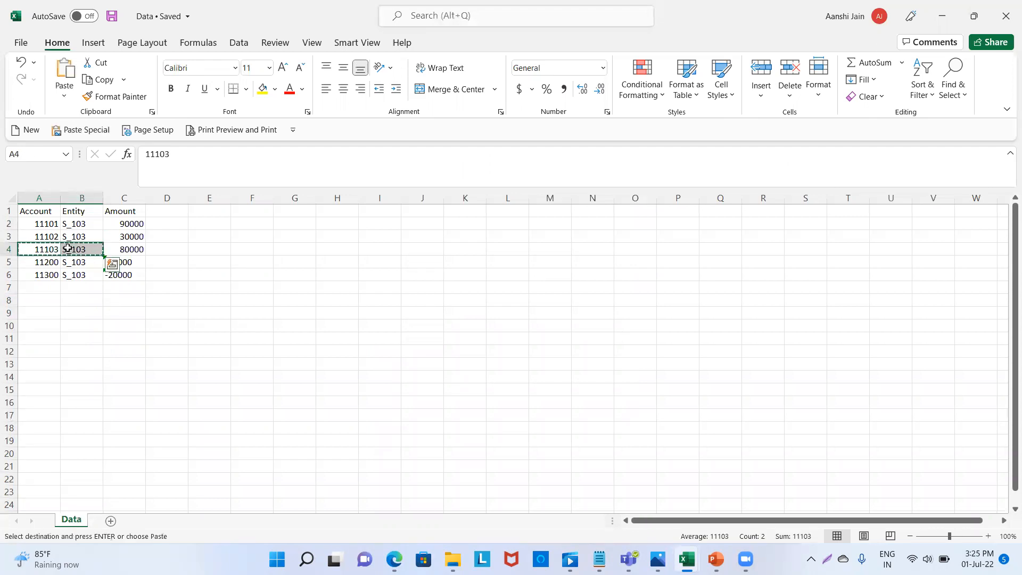
{"action": "key", "text": "alt+Tab"}
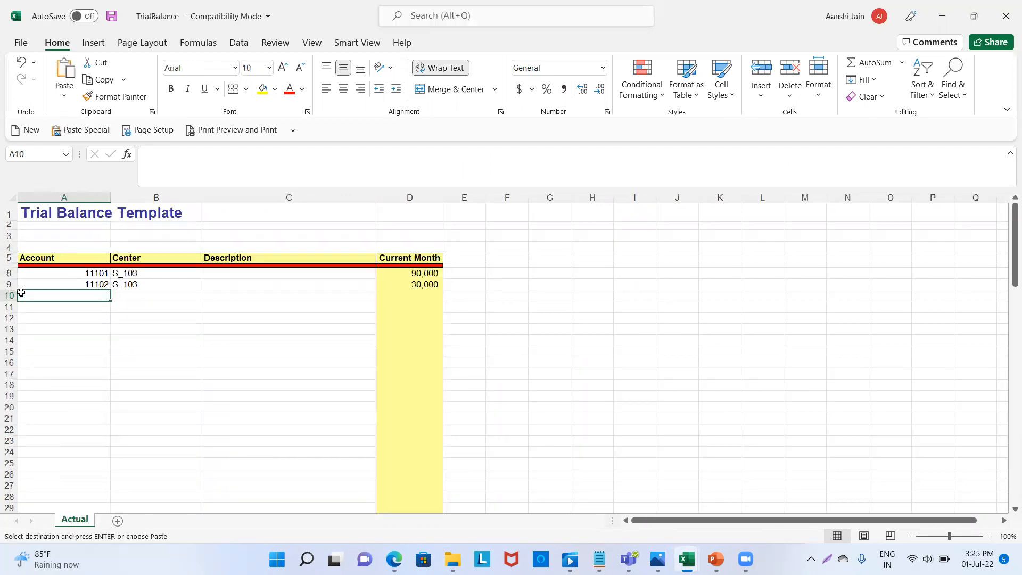
{"action": "key", "text": "ctrl+v"}
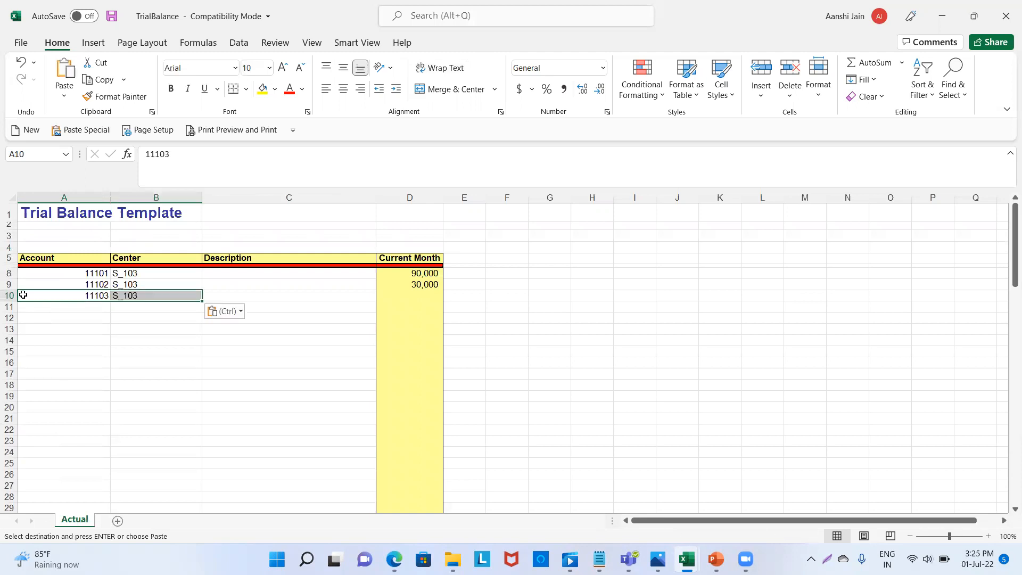
- Check the amount for account 11103 in the Data workbook and enter 80,000 as its Current Month value in cell D10
{"action": "left_click", "coordinate": [392, 291]}
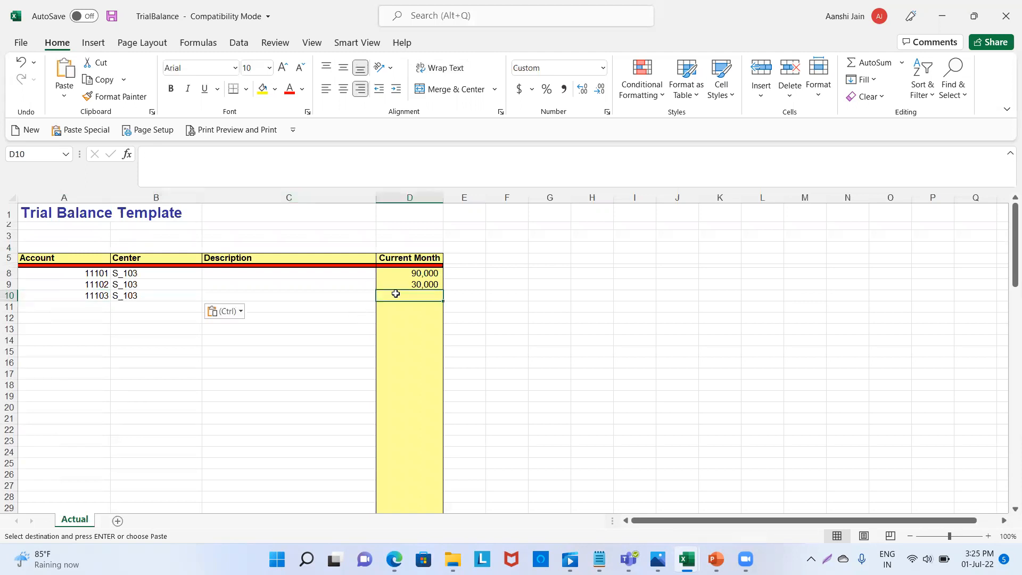
{"action": "key", "text": "alt+Tab"}
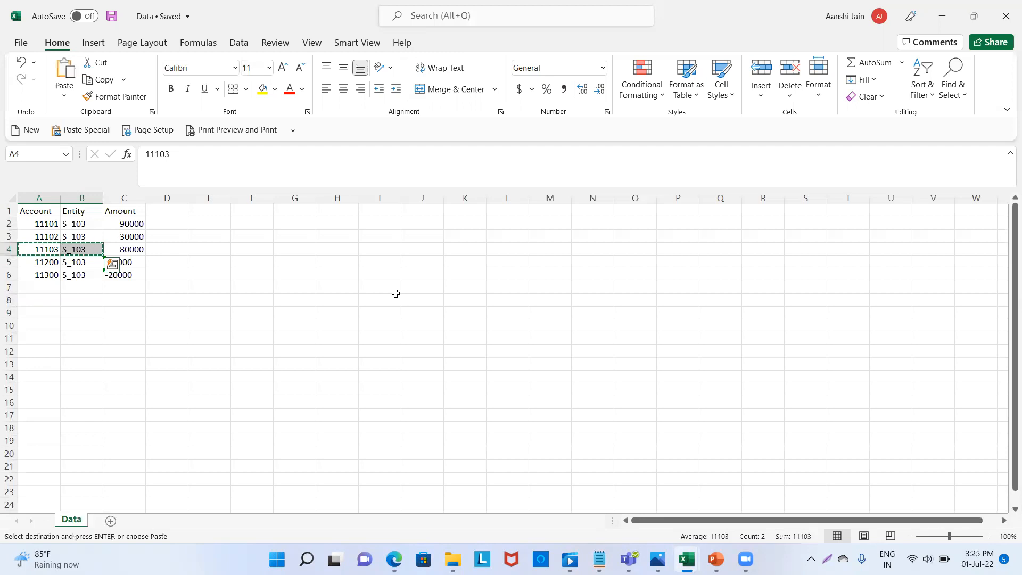
{"action": "key", "text": "alt+Tab"}
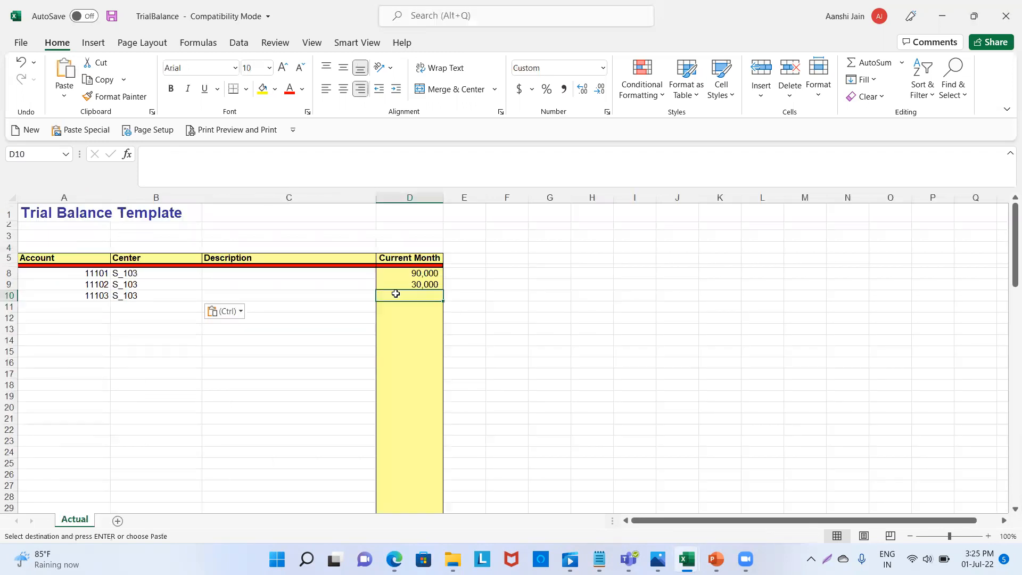
{"action": "type", "text": "80,000"}
{"action": "key", "text": "Return"}
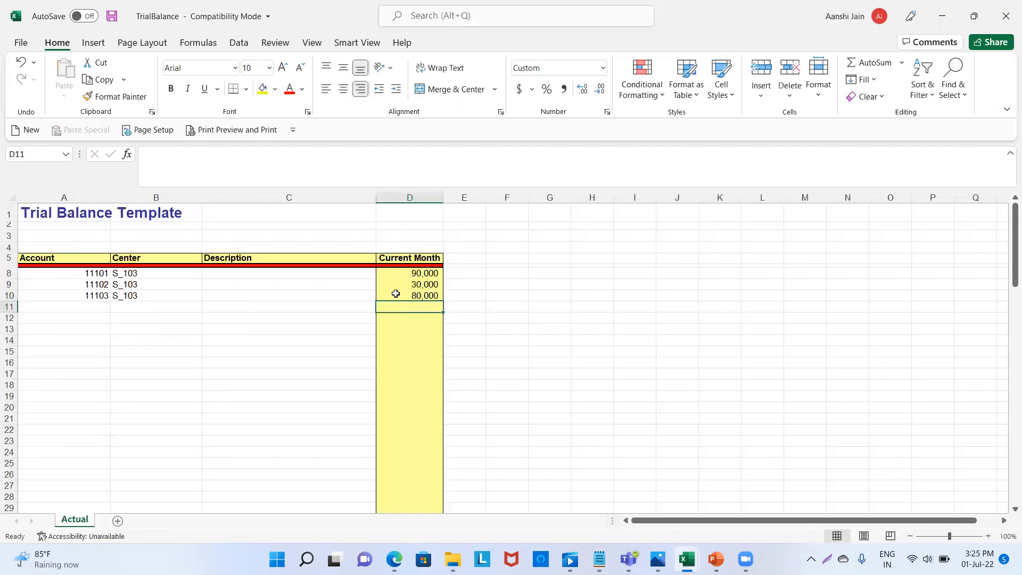
- Copy account 11200 and entity S_103 from the Data workbook into template row 11, and select its Current Month cell D11
{"action": "left_click", "coordinate": [83, 308]}
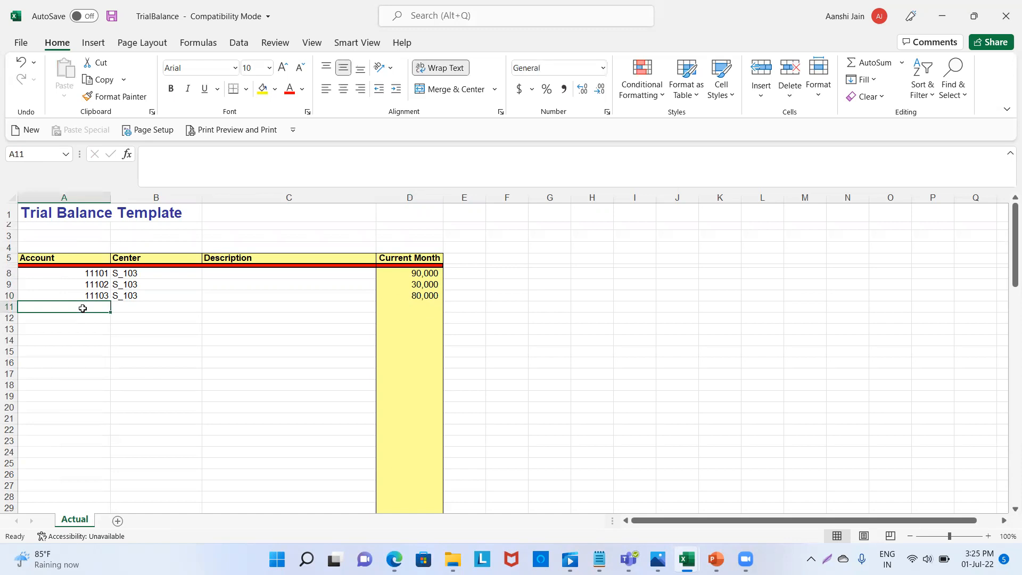
{"action": "key", "text": "alt+Tab"}
{"action": "left_click", "coordinate": [46, 264]}
{"action": "left_click_drag", "start_coordinate": [47, 263], "coordinate": [68, 260]}
{"action": "key", "text": "alt+Tab"}
{"action": "key", "text": "alt+Tab"}
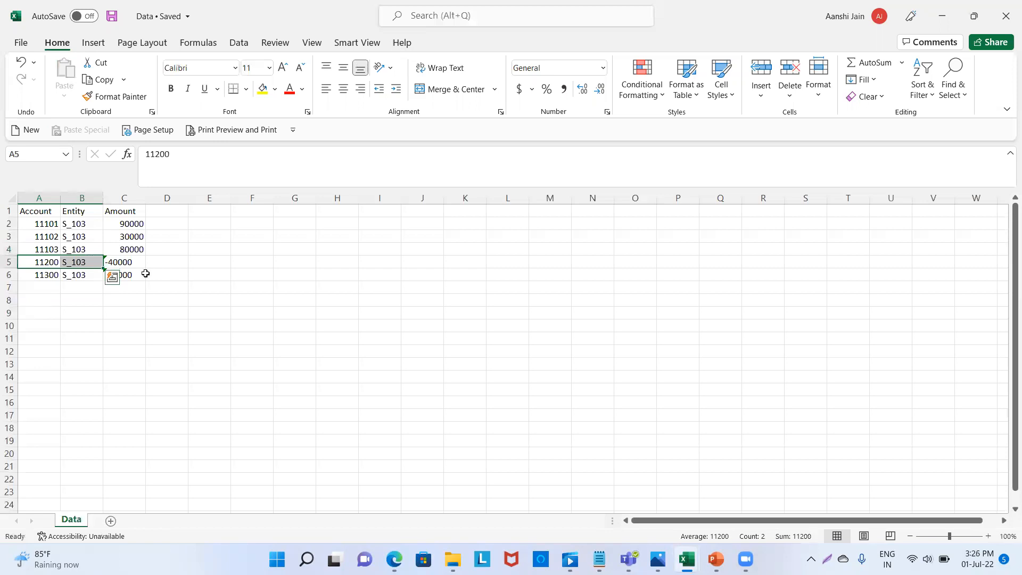
{"action": "left_click", "coordinate": [52, 260]}
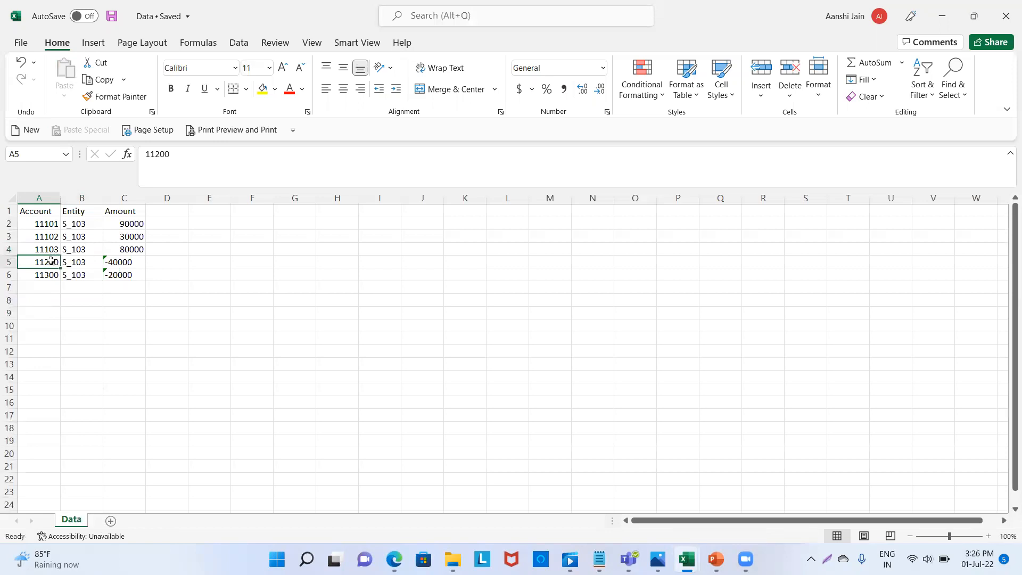
{"action": "key", "text": "ctrl+c"}
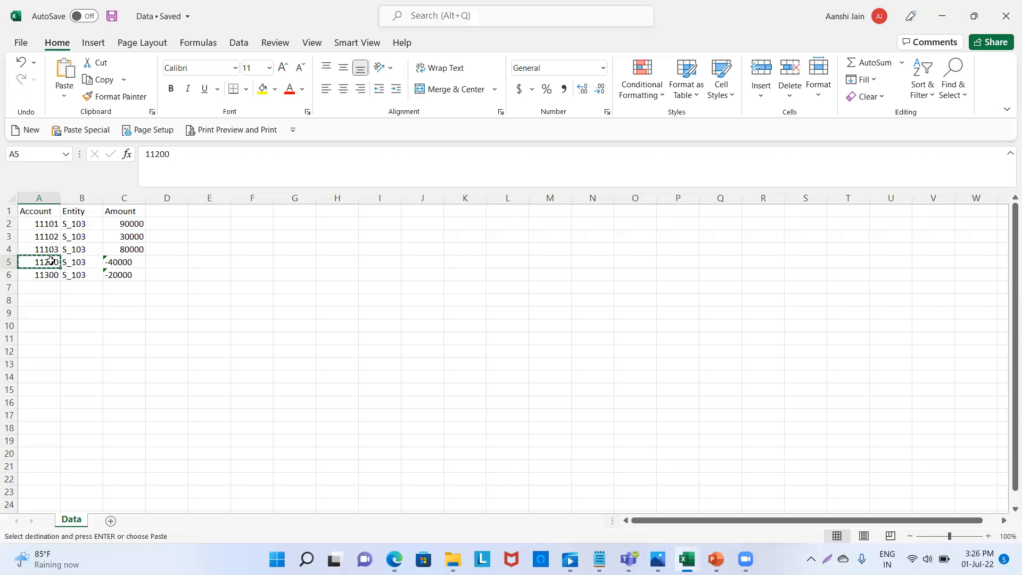
{"action": "key", "text": "shift+Right"}
{"action": "key", "text": "ctrl+c"}
{"action": "left_click", "coordinate": [52, 262]}
{"action": "key", "text": "alt+Tab"}
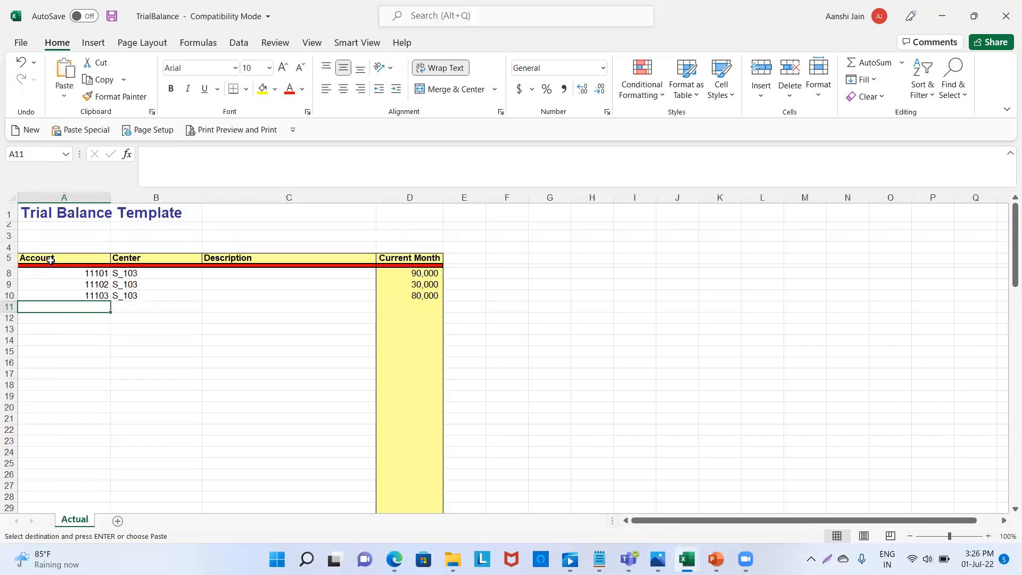
{"action": "key", "text": "ctrl+v"}
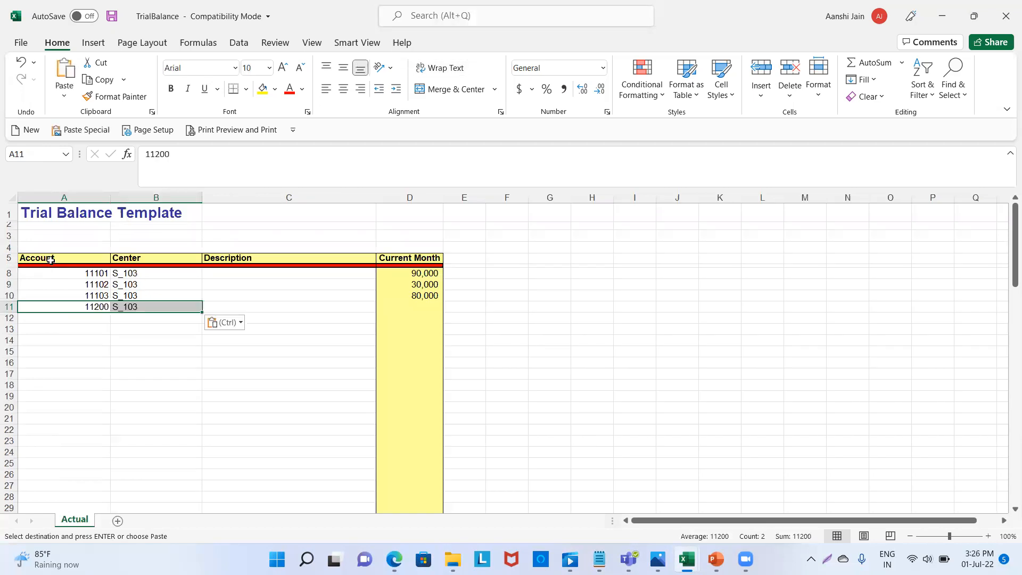
{"action": "left_click", "coordinate": [395, 309]}
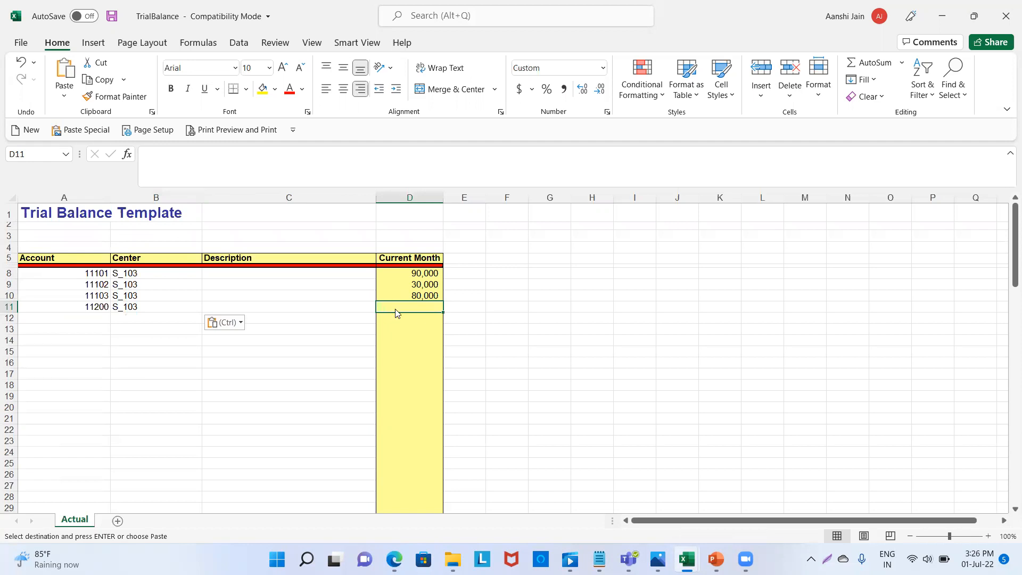
{"action": "key", "text": "alt"}
{"action": "key", "text": "4"}
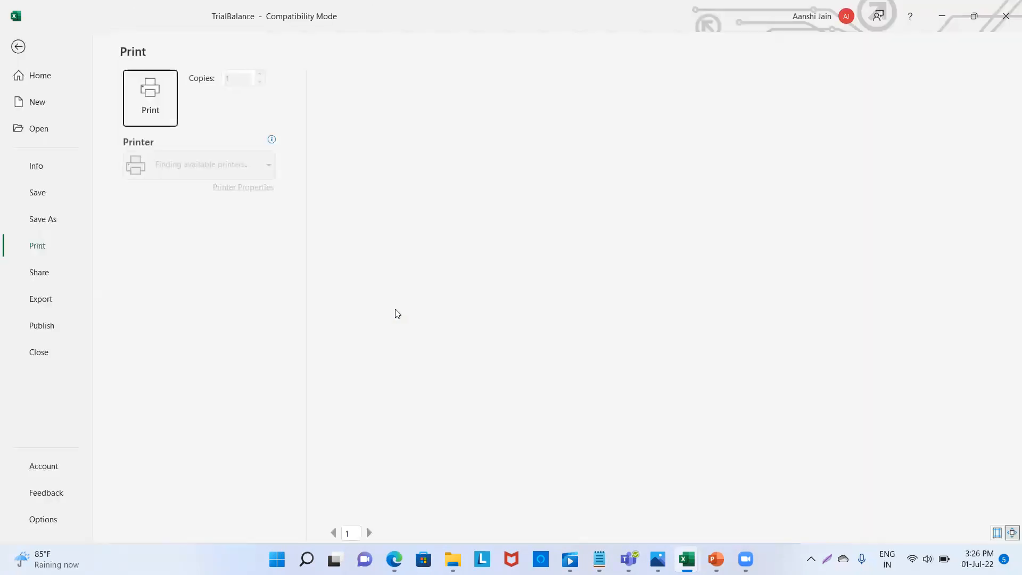
{"action": "left_click", "coordinate": [422, 283]}
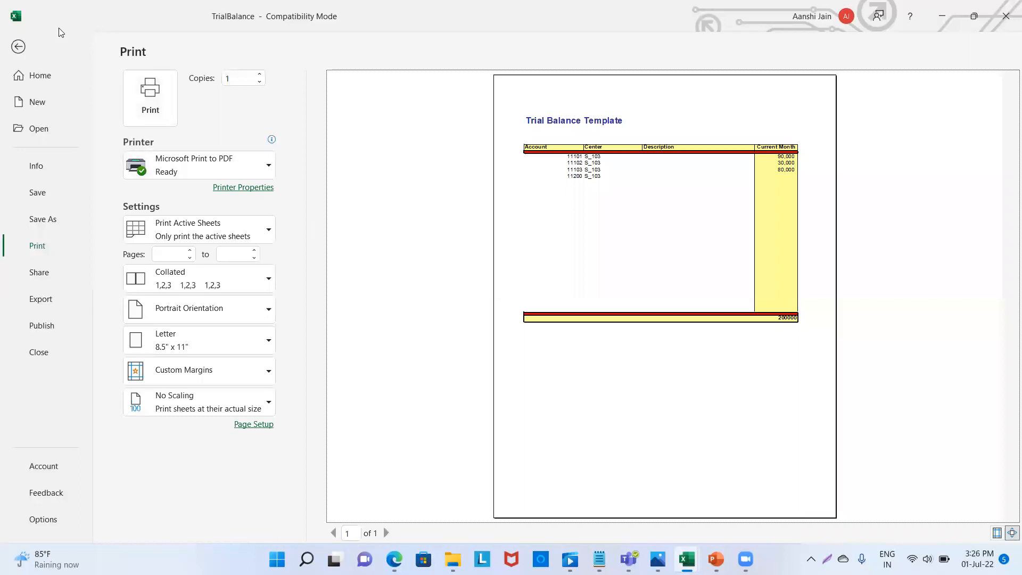
{"action": "left_click", "coordinate": [17, 47]}
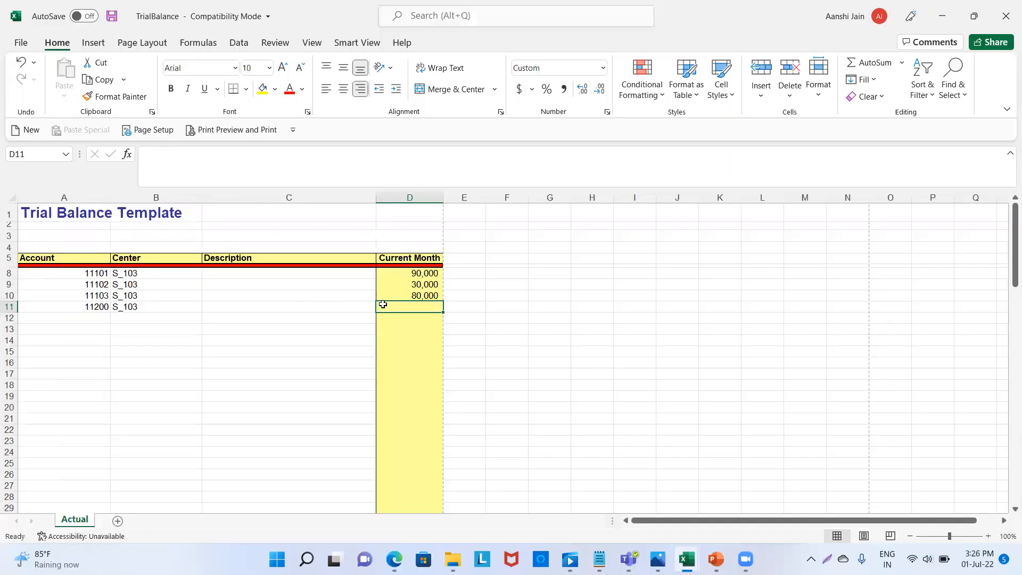
- Copy the amount -40000 for account 11200 from the Data workbook into Current Month cell D11
{"action": "key", "text": "alt+Tab"}
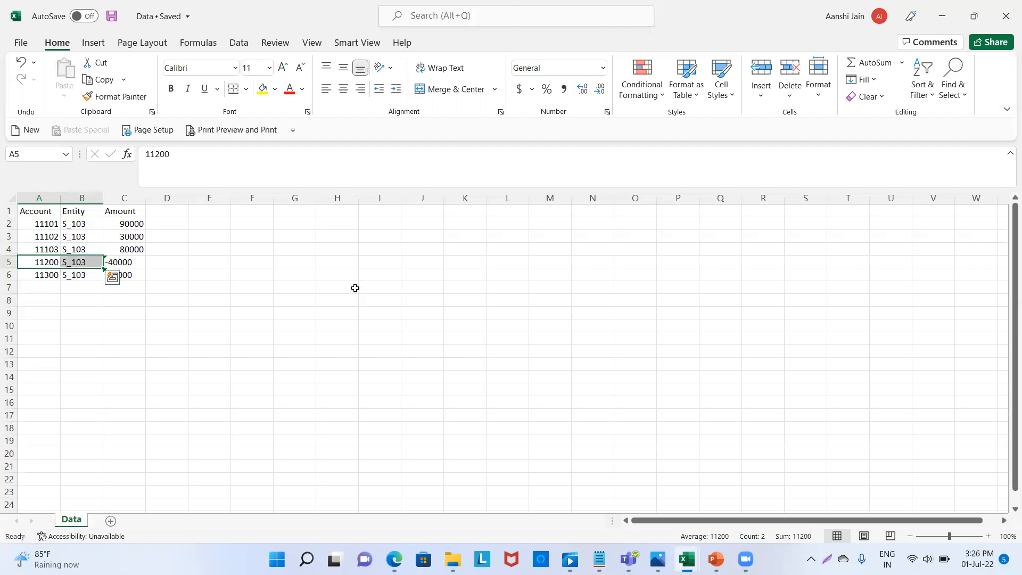
{"action": "left_click", "coordinate": [118, 261]}
{"action": "key", "text": "ctrl+c"}
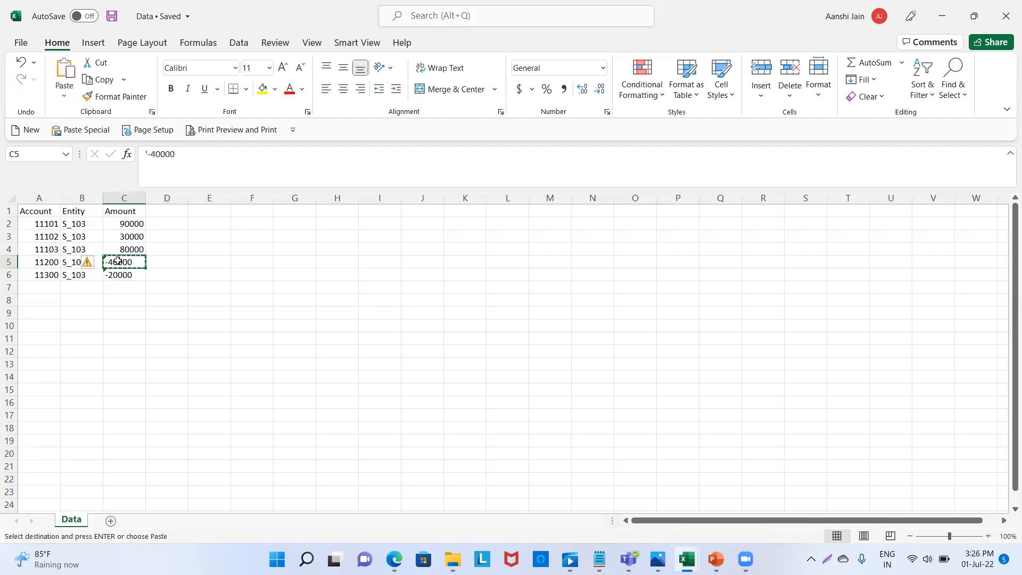
{"action": "key", "text": "alt+Tab"}
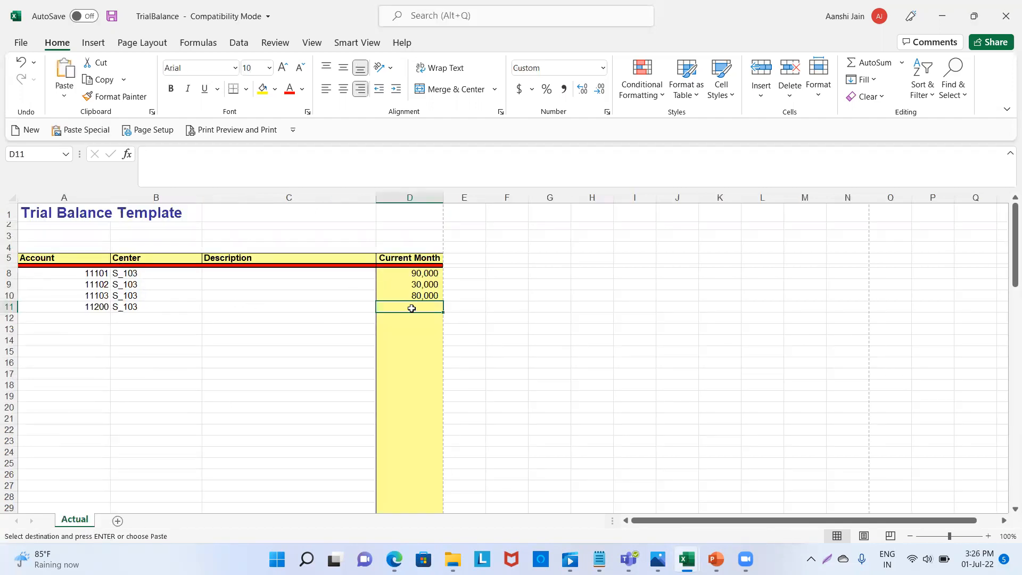
{"action": "key", "text": "ctrl+v"}
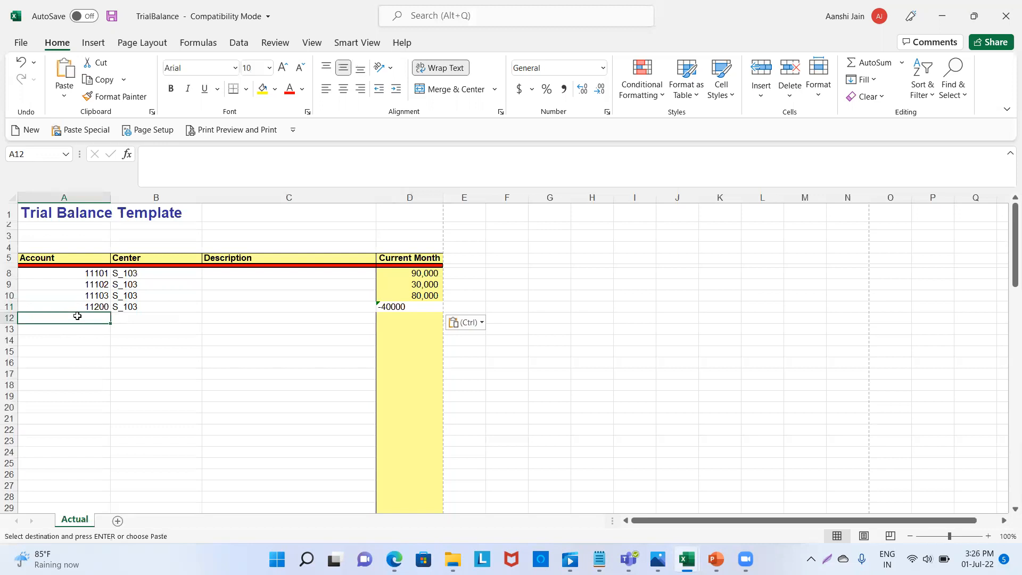
- Copy account 11300 and entity S_103 from the Data workbook into the Account and Center cells of template row 12
{"action": "key", "text": "alt+Tab"}
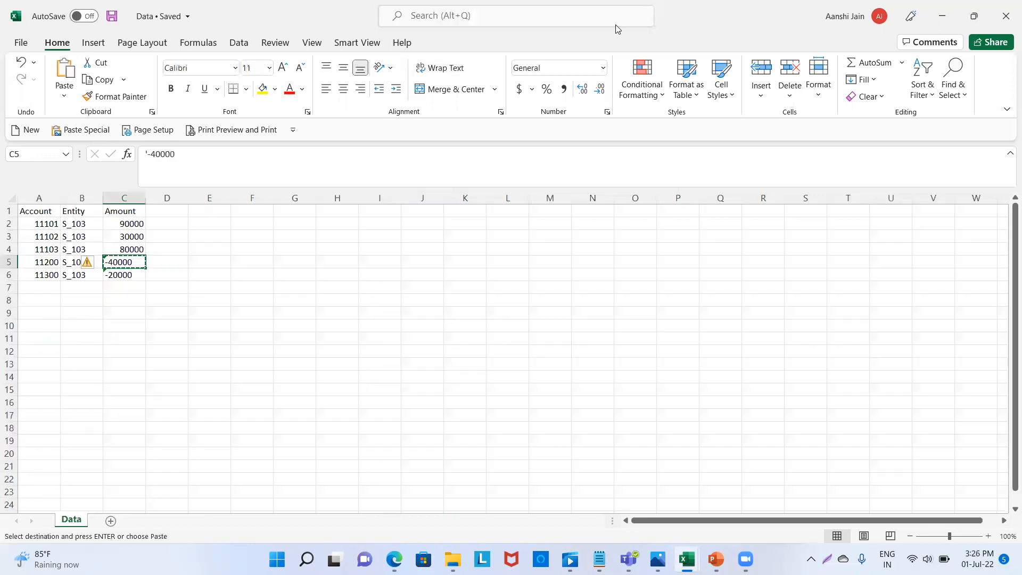
{"action": "left_click_drag", "start_coordinate": [46, 274], "coordinate": [73, 275]}
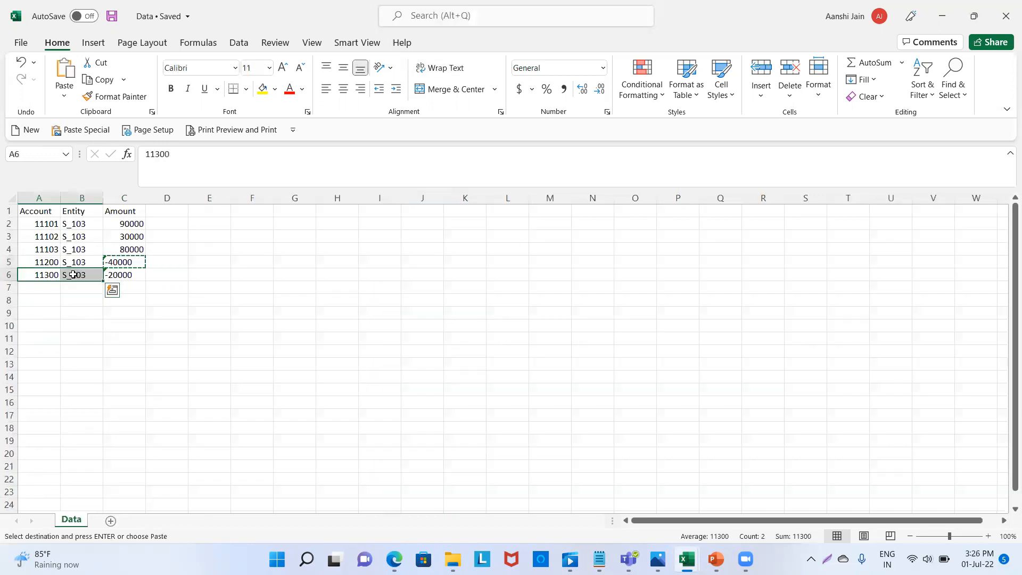
{"action": "key", "text": "Tab"}
{"action": "key", "text": "ctrl+c"}
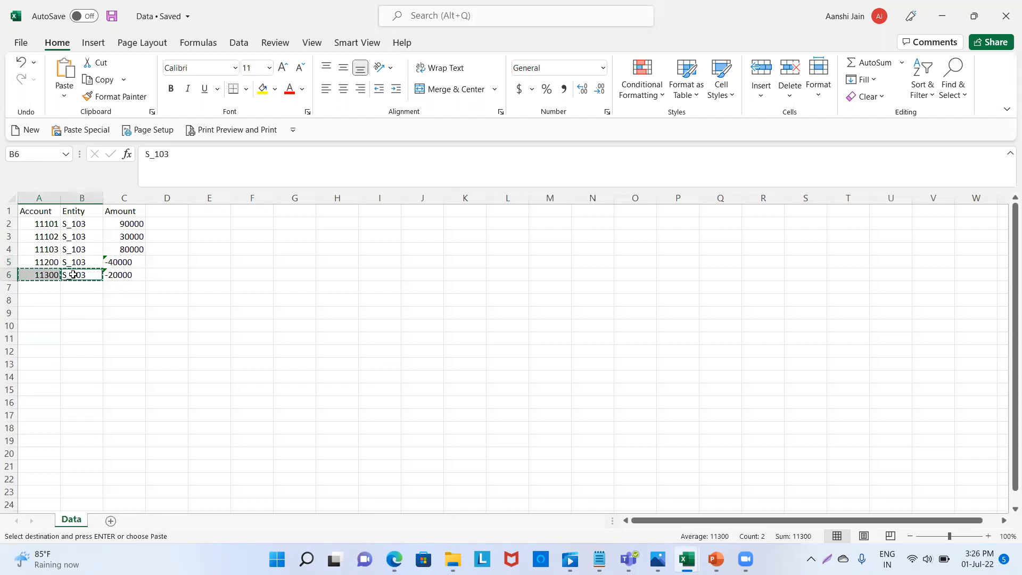
{"action": "key", "text": "alt+Tab"}
{"action": "key", "text": "ctrl+v"}
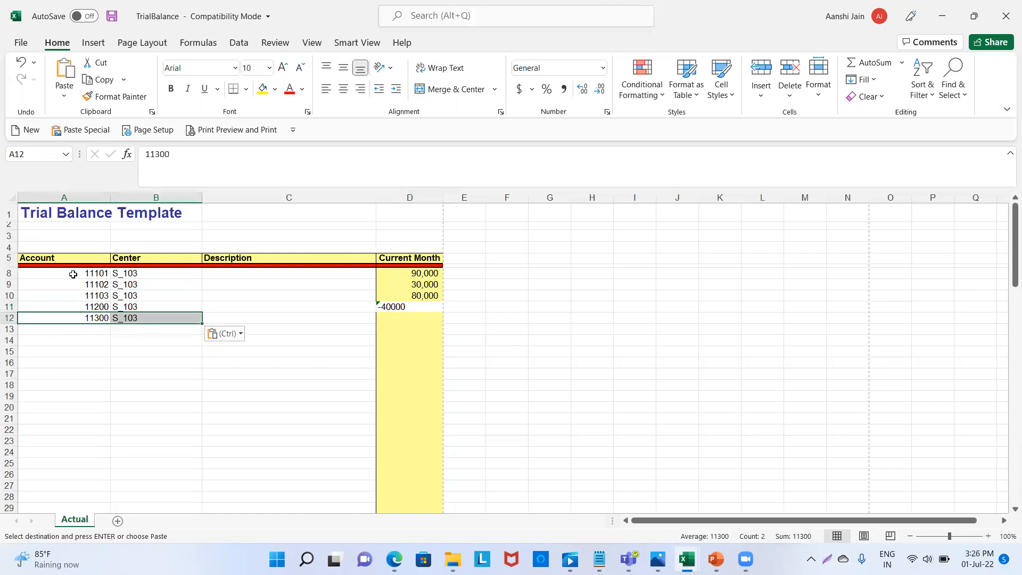
- Copy the amount -20000 for account 11300 from the Data workbook into Current Month cell D12
{"action": "key", "text": "alt+Tab"}
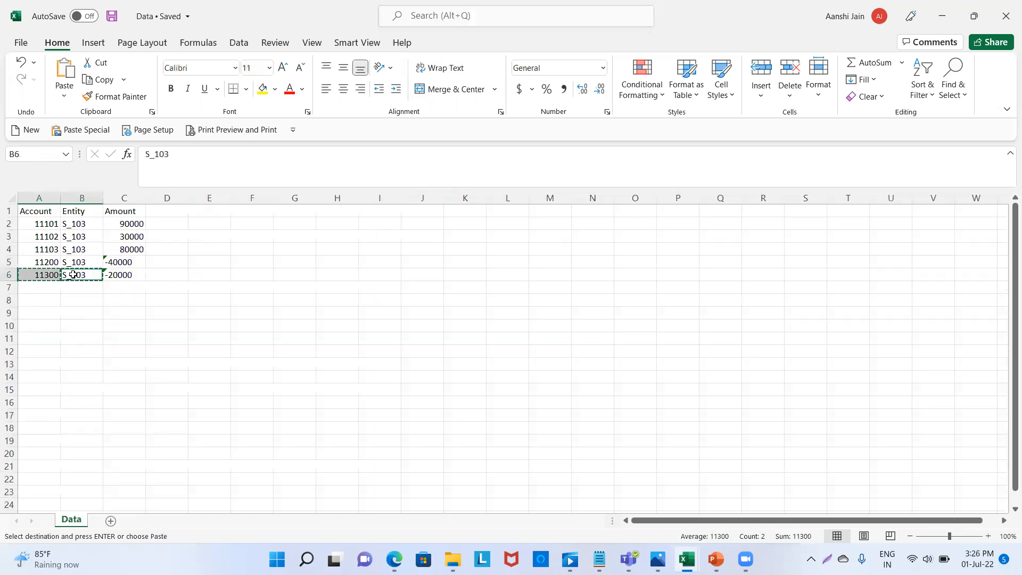
{"action": "left_click", "coordinate": [135, 274]}
{"action": "key", "text": "ctrl+c"}
{"action": "key", "text": "alt+Tab"}
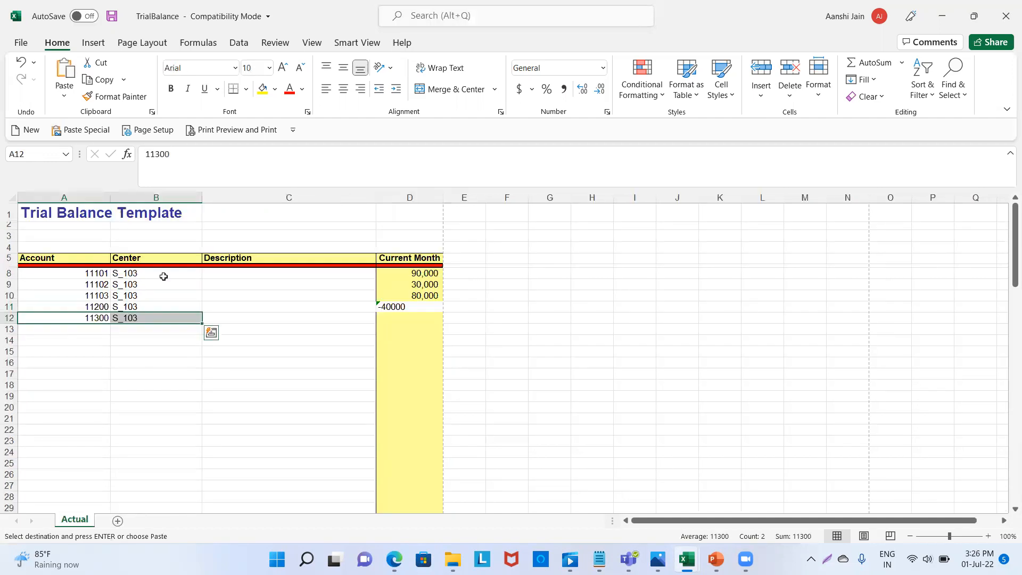
{"action": "left_click", "coordinate": [411, 319]}
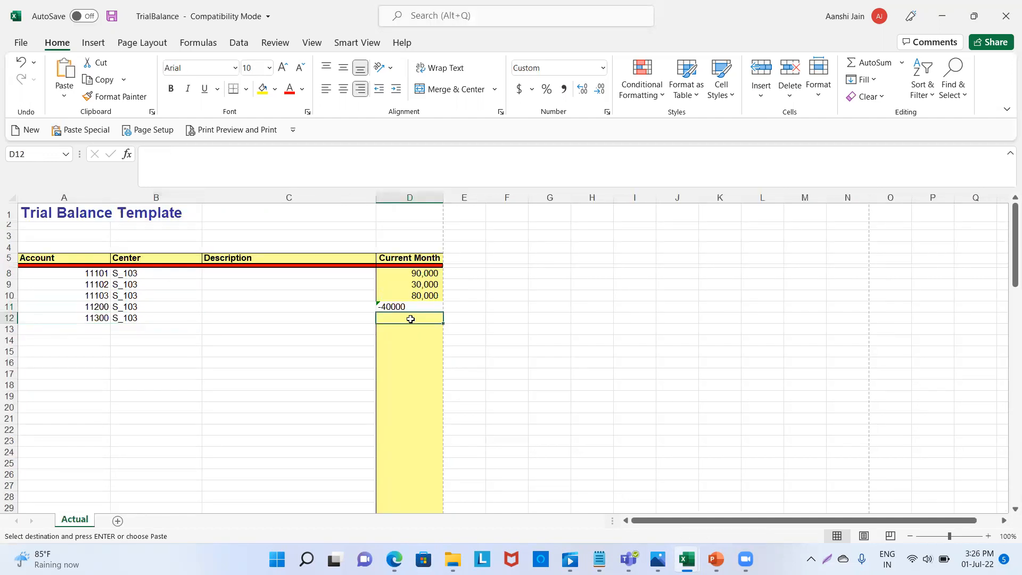
{"action": "key", "text": "ctrl+v"}
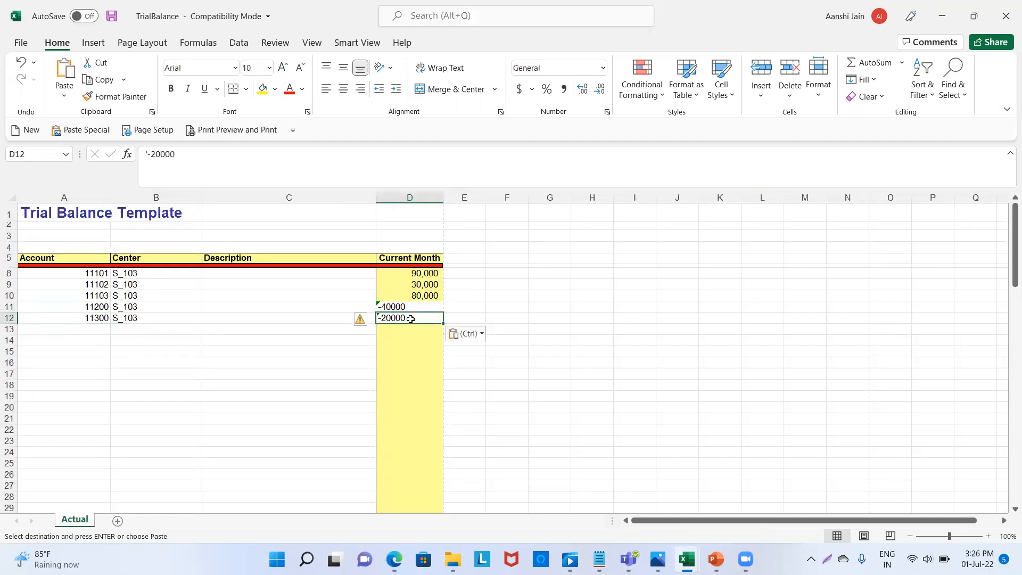
- Leave the filled-in Current Month column and save the TrialBalance template workbook
{"action": "left_click", "coordinate": [609, 316]}
{"action": "left_click", "coordinate": [565, 329]}
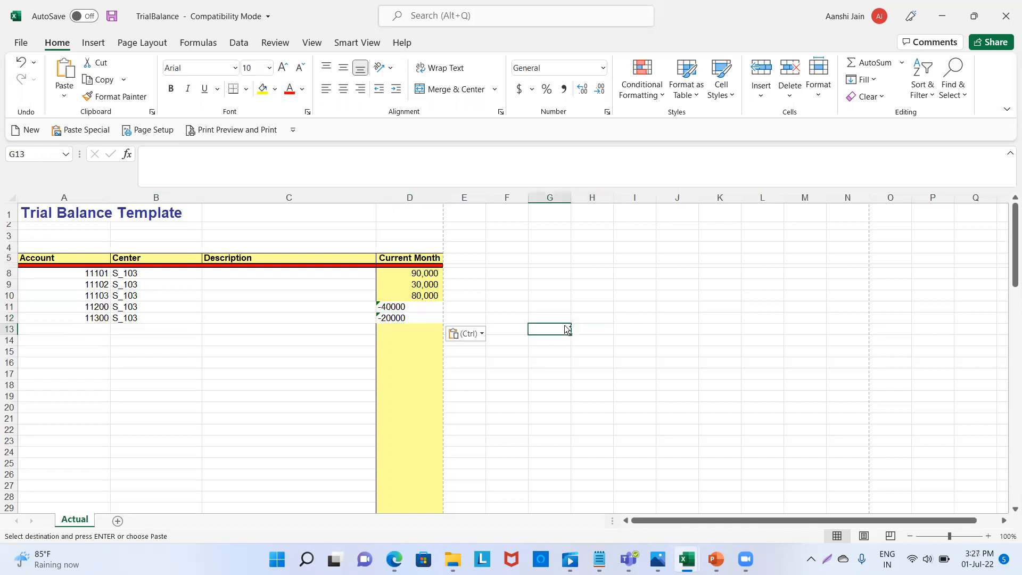
{"action": "key", "text": "ctrl+s"}
{"action": "mouse_move", "coordinate": [573, 557]}
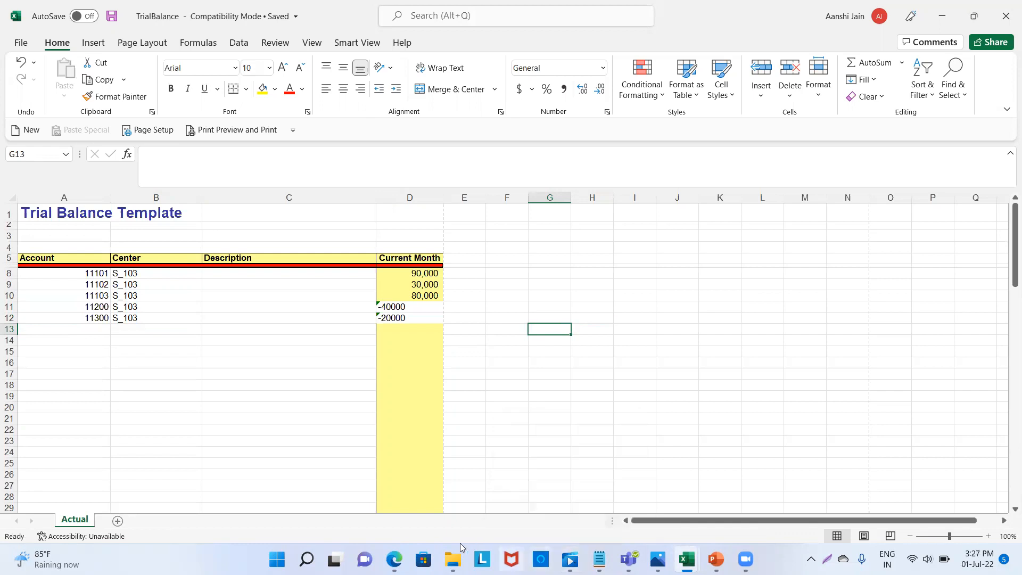
- Switch to the Data Management window in Microsoft Edge and display its setup tasks
{"action": "left_click", "coordinate": [394, 559]}
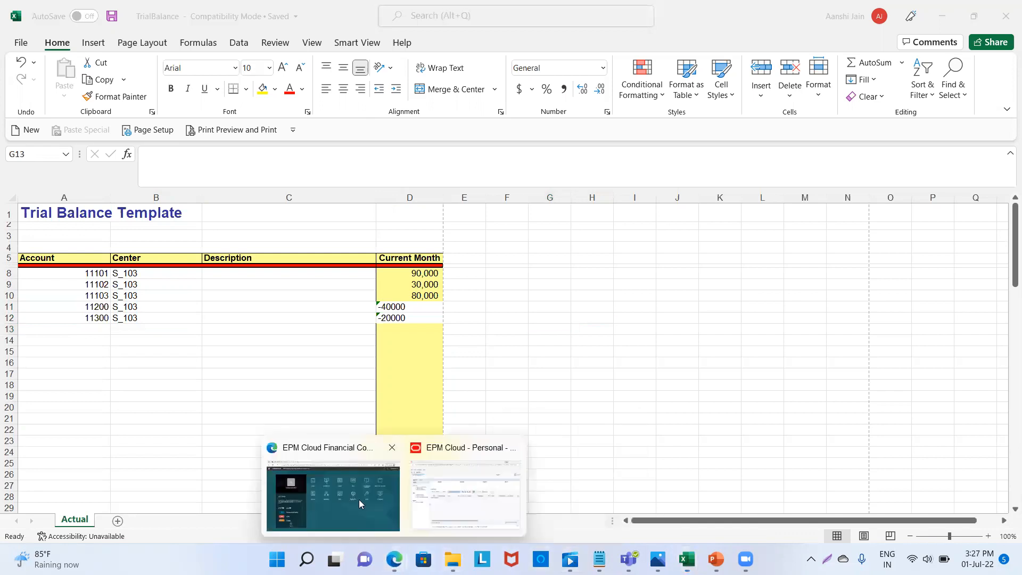
{"action": "left_click", "coordinate": [447, 482]}
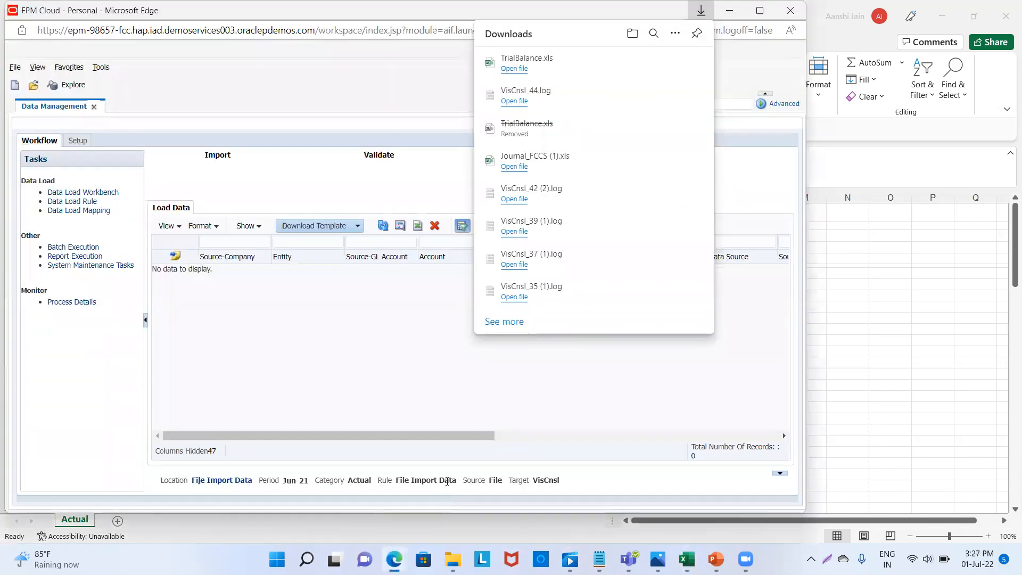
{"action": "left_click", "coordinate": [460, 388]}
{"action": "left_click", "coordinate": [78, 141]}
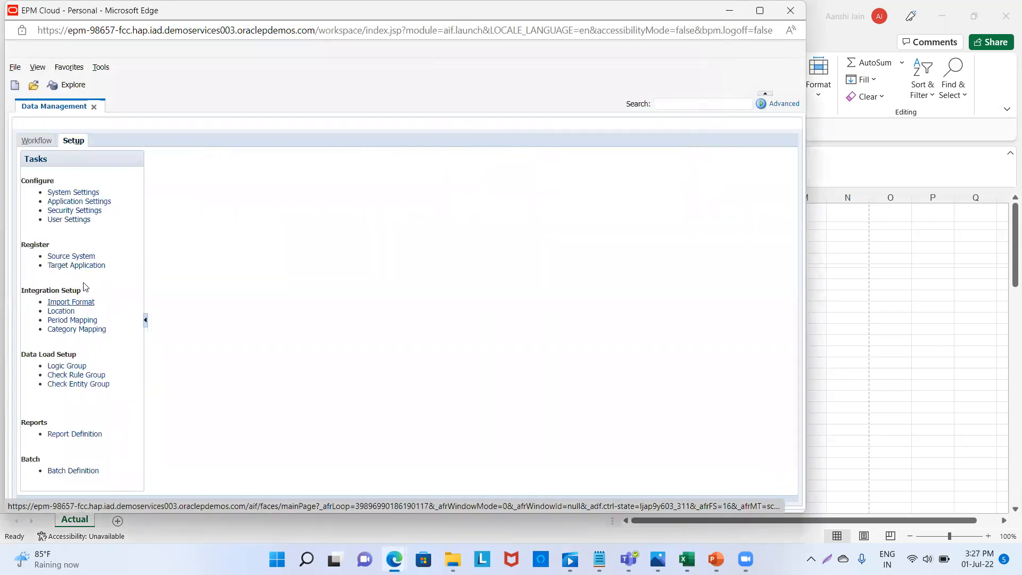
- Review the File source system and the VisCnsl target application in the Data Management setup
{"action": "left_click", "coordinate": [77, 256]}
{"action": "left_click", "coordinate": [80, 256]}
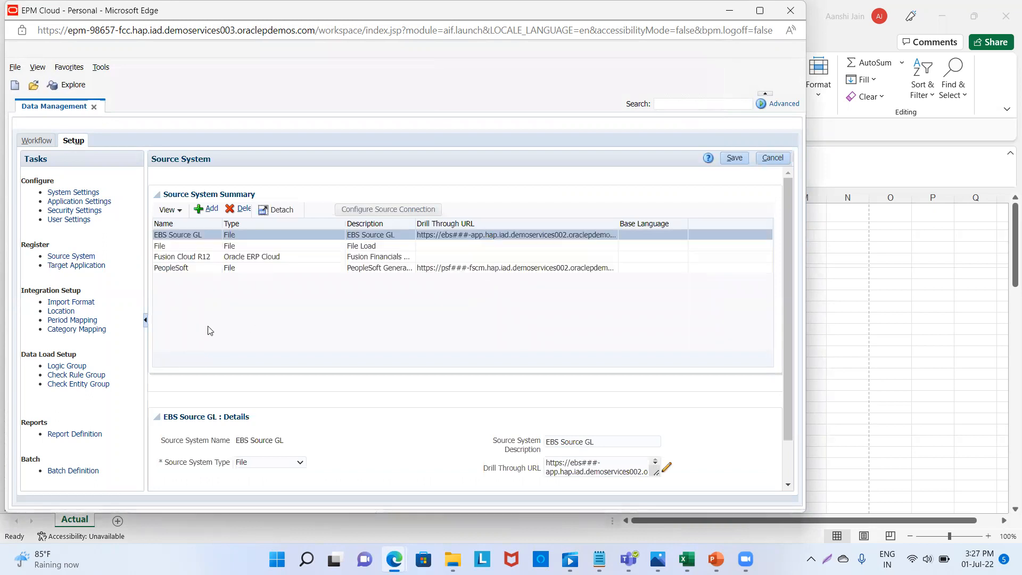
{"action": "left_click", "coordinate": [166, 245]}
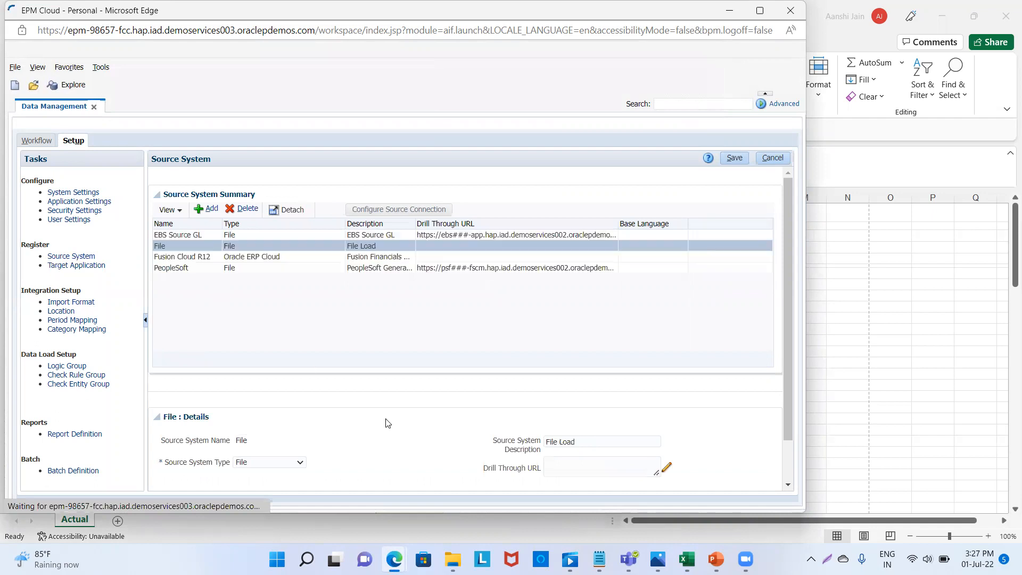
{"action": "left_click", "coordinate": [76, 266]}
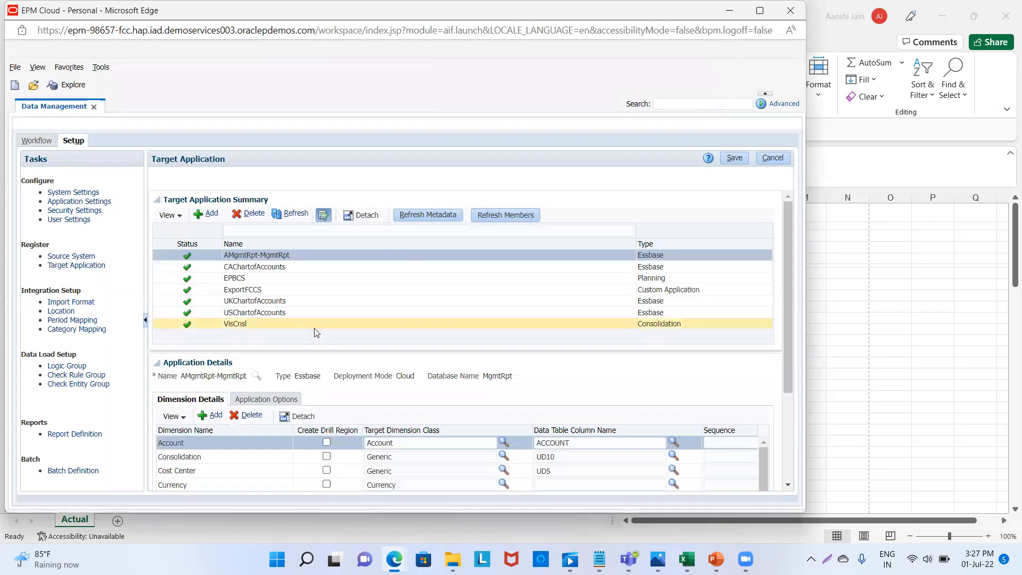
{"action": "left_click", "coordinate": [314, 328]}
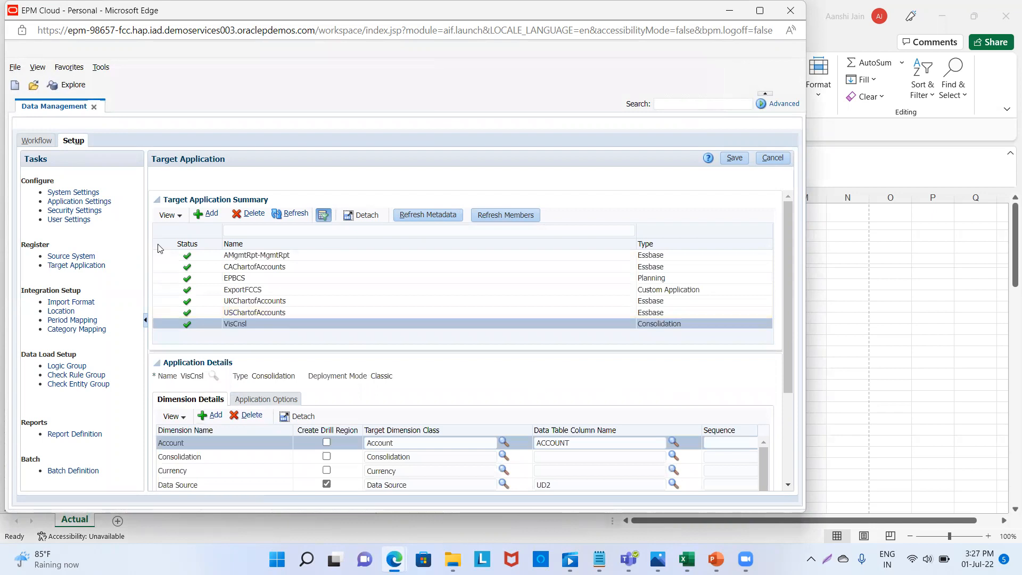
- Add a new import format named TemplateTB_IMF, keeping File as its source
{"action": "left_click", "coordinate": [73, 301]}
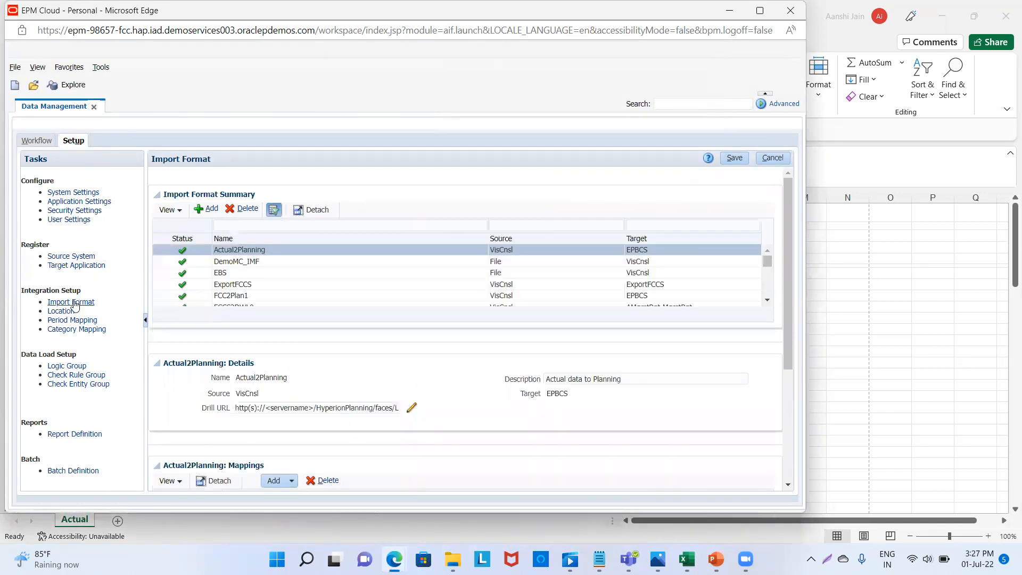
{"action": "left_click", "coordinate": [209, 209]}
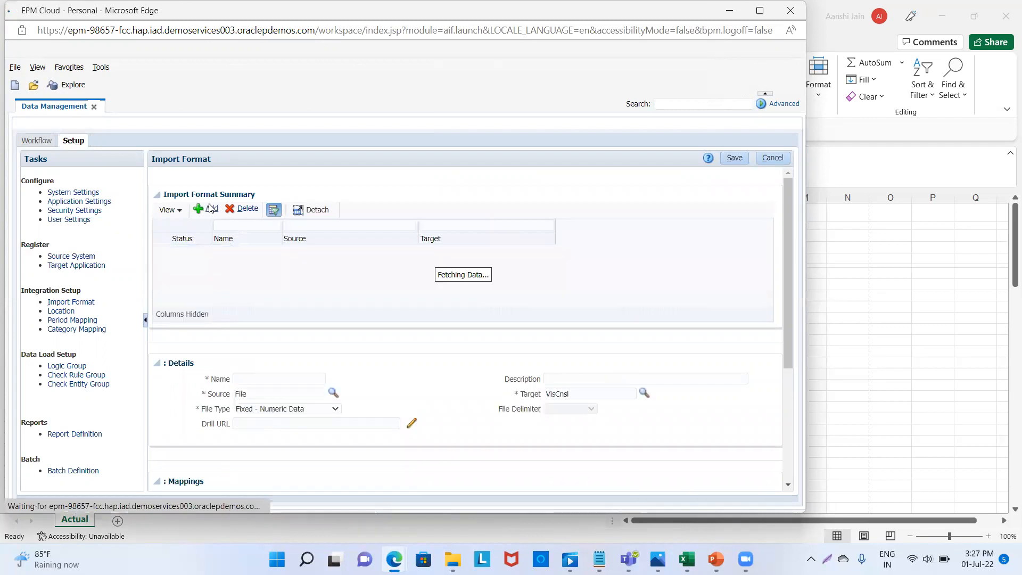
{"action": "left_click", "coordinate": [263, 378]}
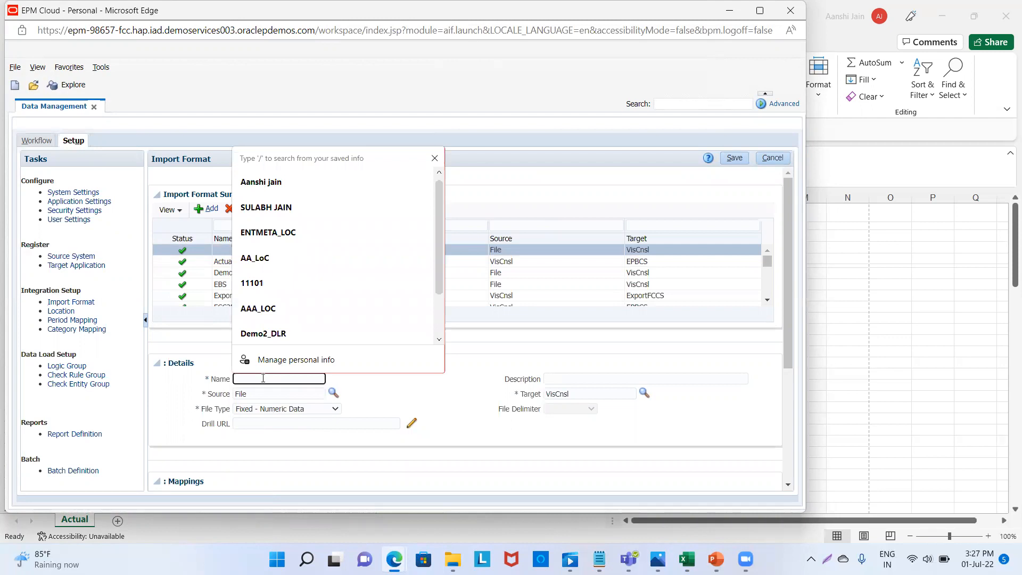
{"action": "type", "text": "Template"}
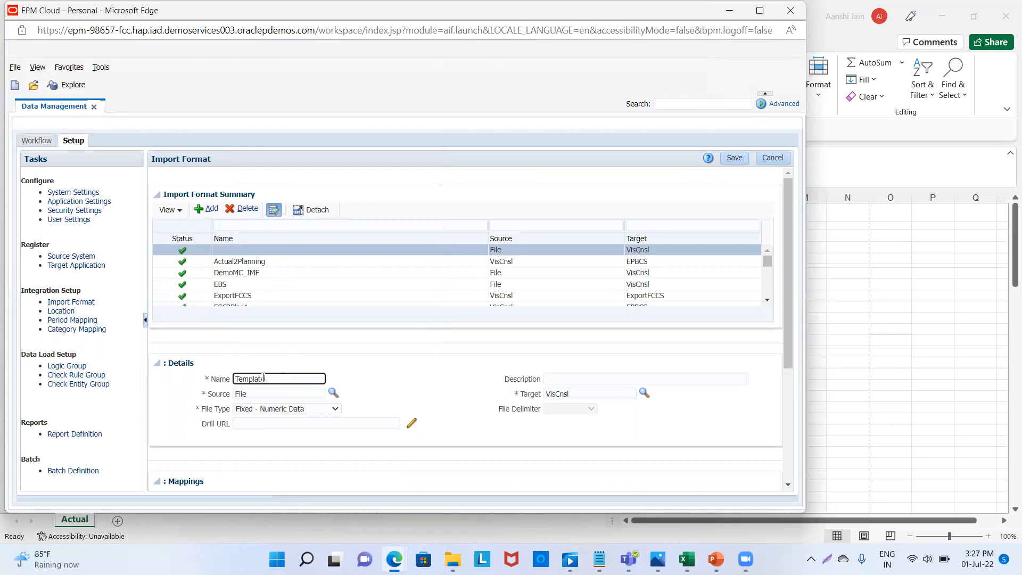
{"action": "type", "text": "TB_IM"}
{"action": "key", "text": "Tab"}
{"action": "key", "text": "Tab"}
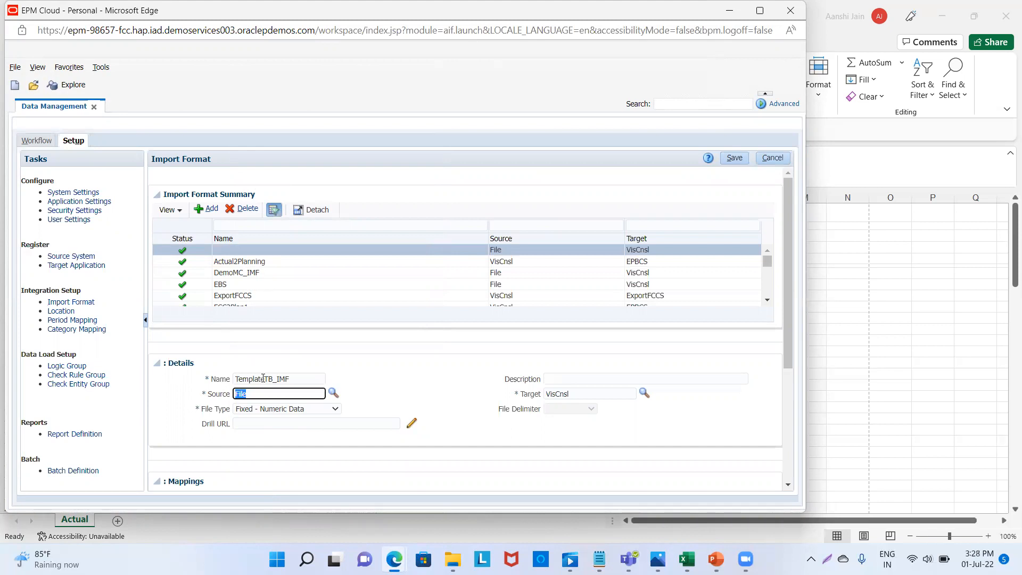
- Set the import format's file type to Delimited - Numeric Data, keeping VisCnsl as target, and save it
{"action": "key", "text": "Tab"}
{"action": "key", "text": "Tab"}
{"action": "key", "text": "Tab"}
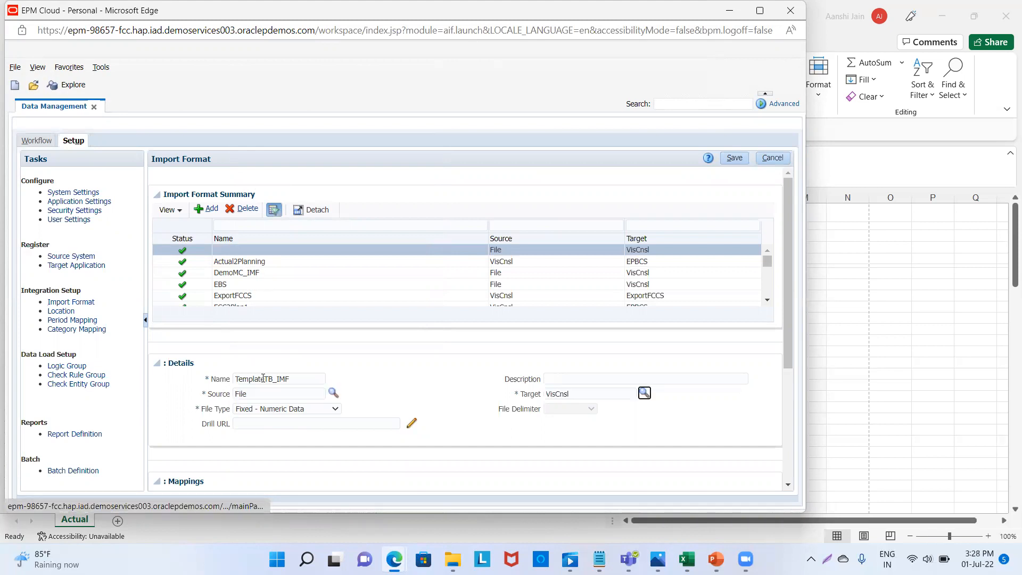
{"action": "left_click", "coordinate": [318, 408]}
{"action": "left_click", "coordinate": [313, 433]}
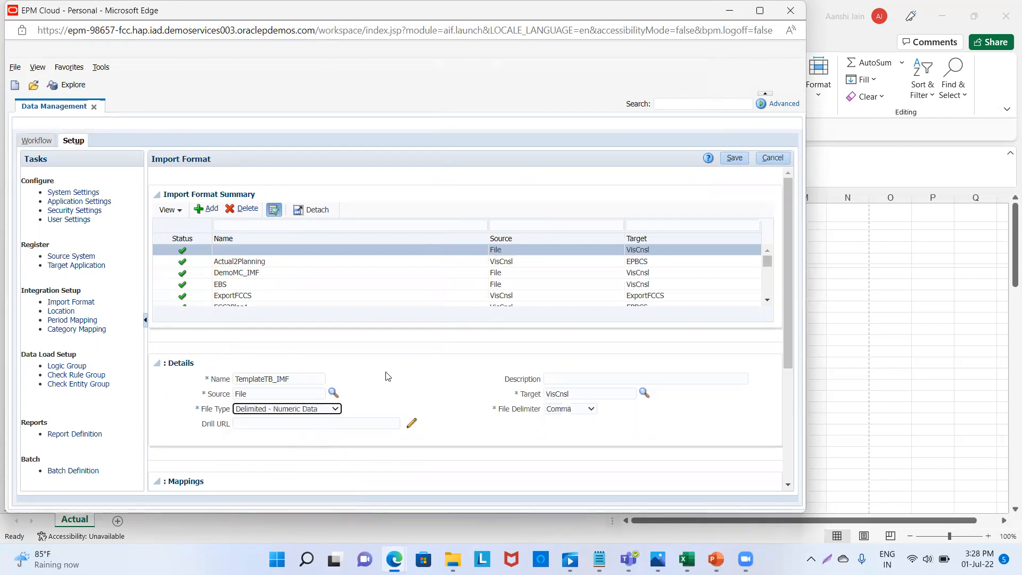
{"action": "left_click", "coordinate": [736, 158]}
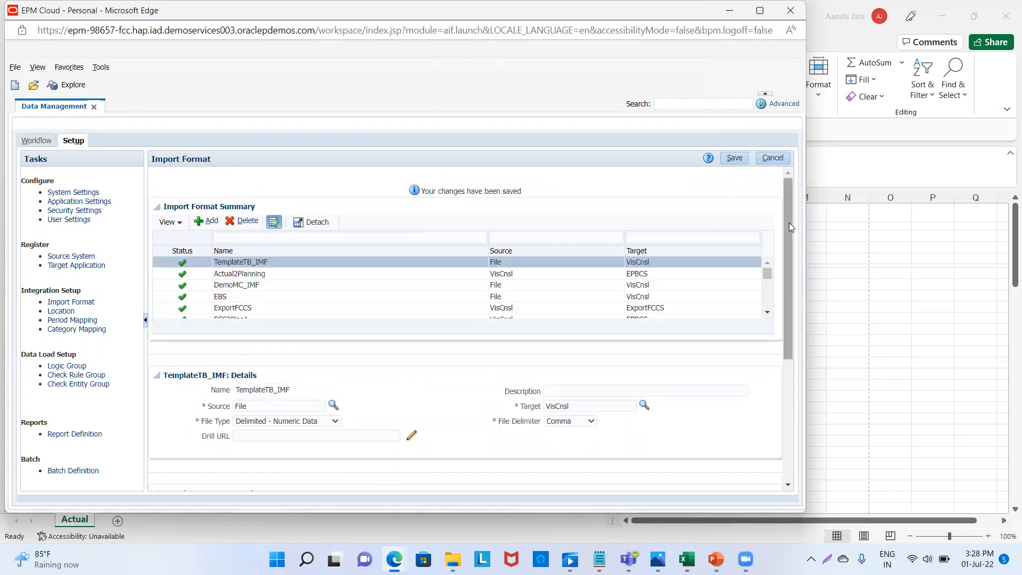
{"action": "left_click_drag", "start_coordinate": [788, 224], "coordinate": [778, 369]}
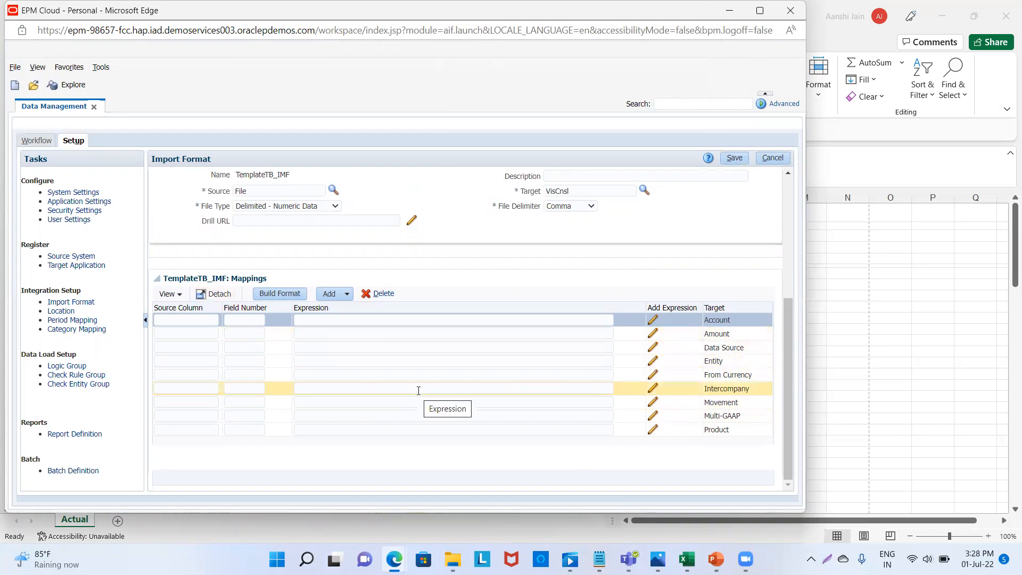
- Add a new location named TemplateTB_Loc in the integration setup
{"action": "left_click", "coordinate": [67, 313]}
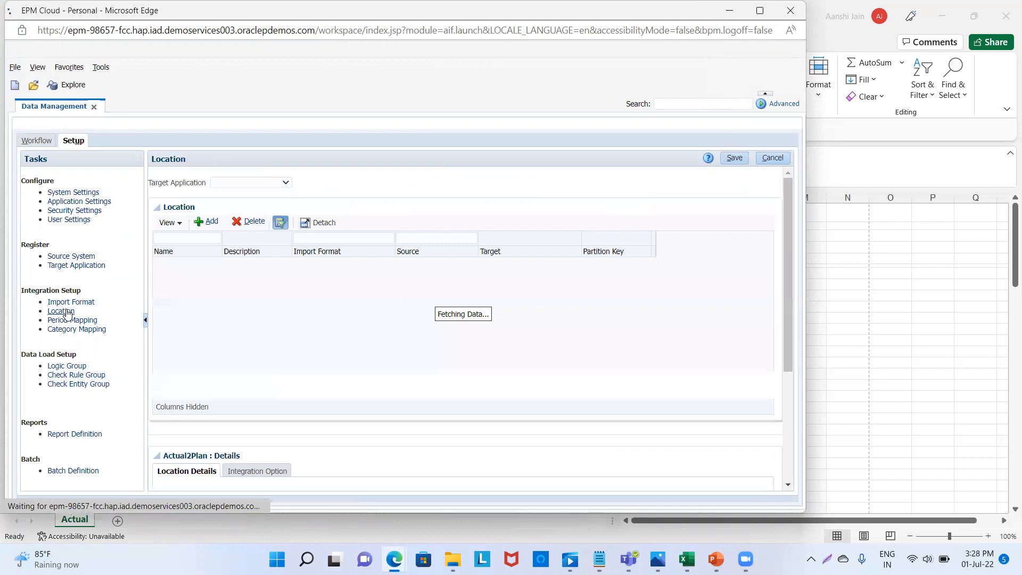
{"action": "left_click", "coordinate": [208, 224]}
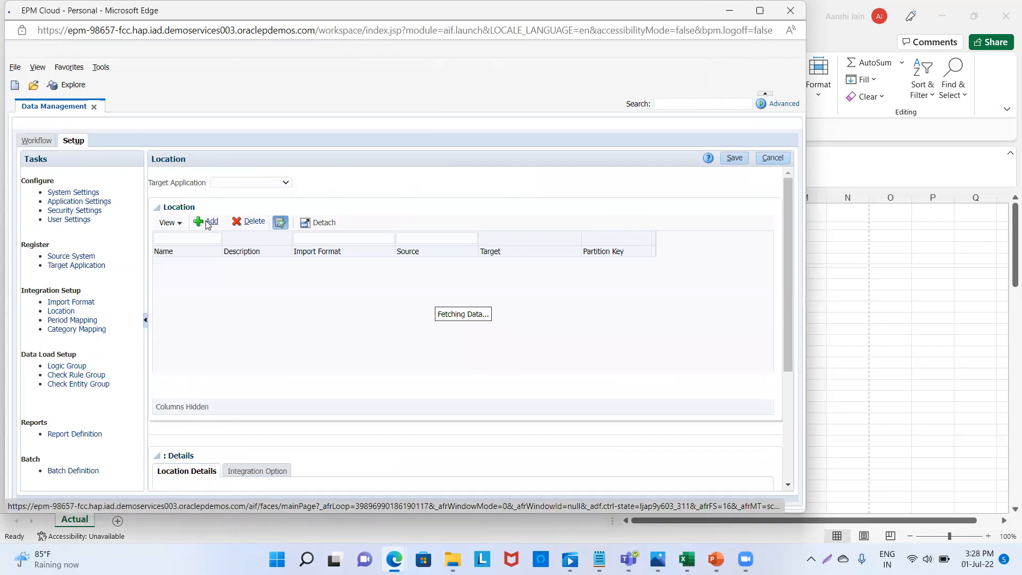
{"action": "scroll", "coordinate": [366, 418], "scroll_direction": "down", "scroll_amount": 1}
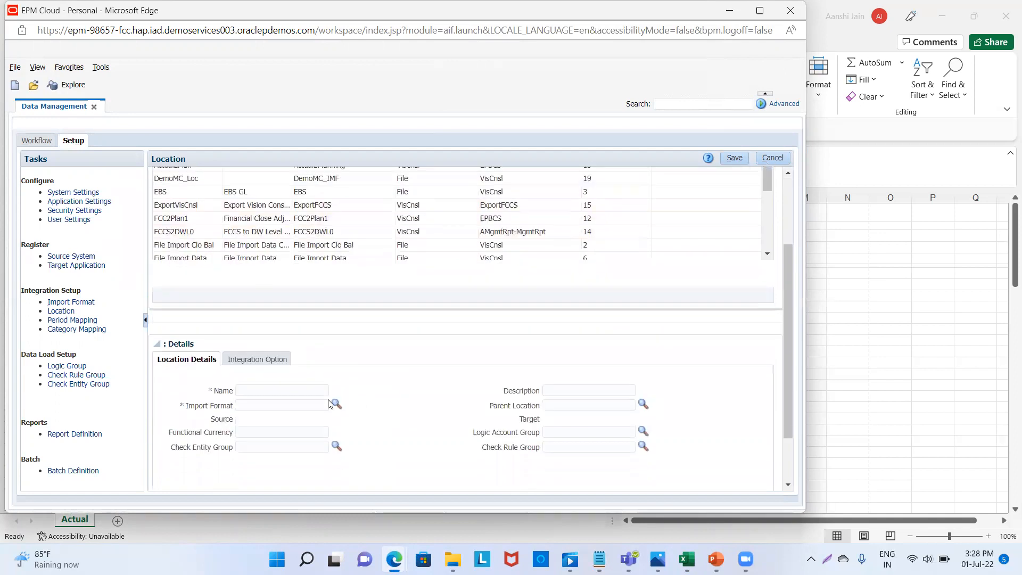
{"action": "left_click", "coordinate": [270, 355]}
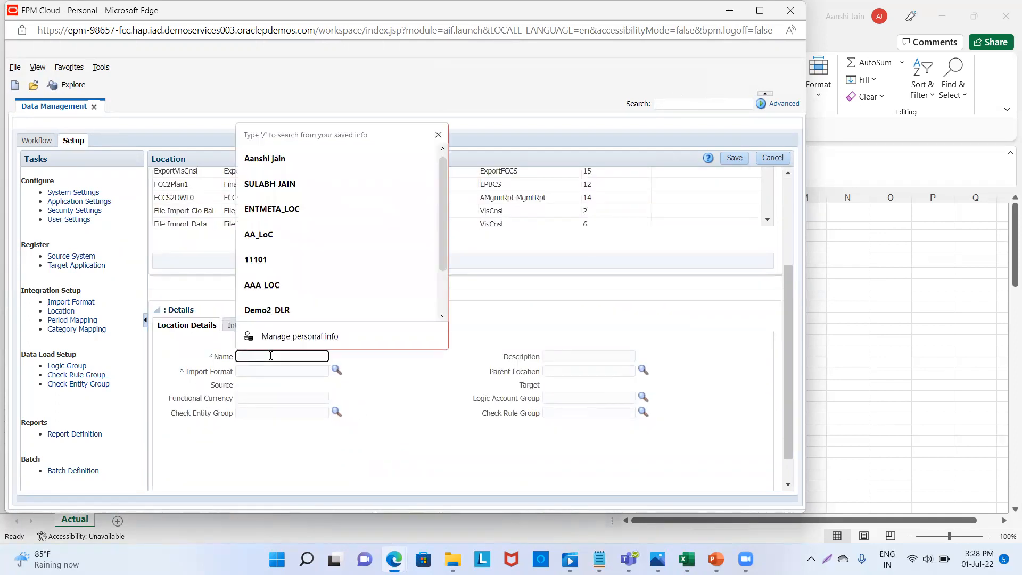
{"action": "type", "text": "TemplateB"}
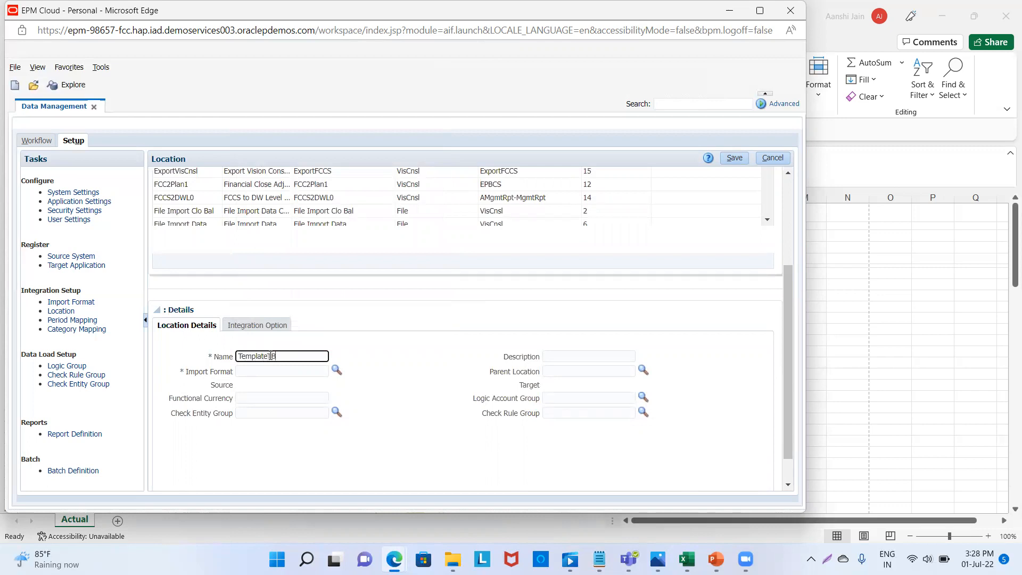
{"action": "type", "text": "_Loc"}
{"action": "key", "text": "Tab"}
{"action": "key", "text": "Tab"}
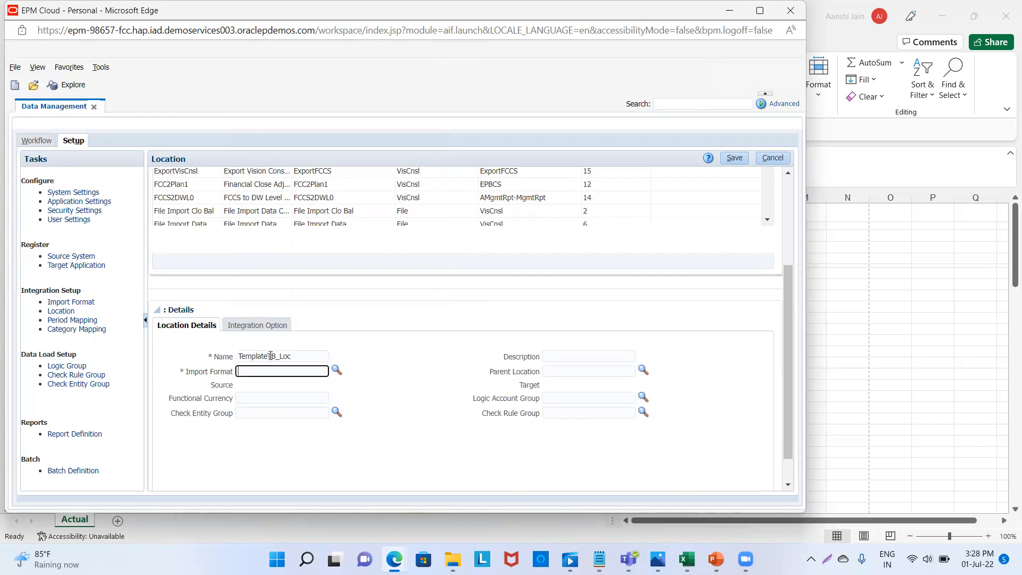
- Assign the TemplateTB_IMF import format to the new location and save the location
{"action": "left_click", "coordinate": [336, 371]}
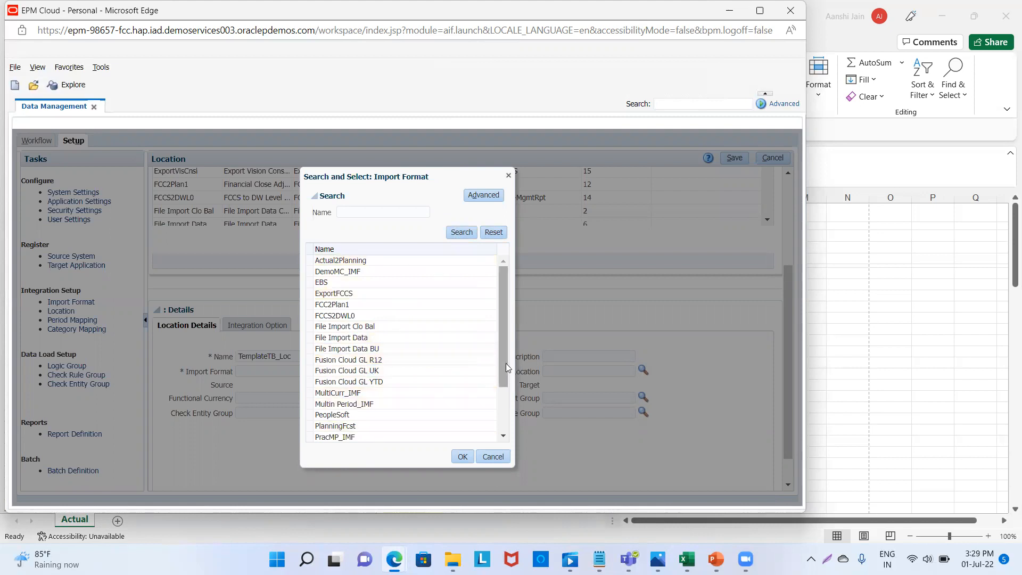
{"action": "scroll", "coordinate": [373, 405], "scroll_direction": "down", "scroll_amount": 2}
{"action": "left_click", "coordinate": [366, 414]}
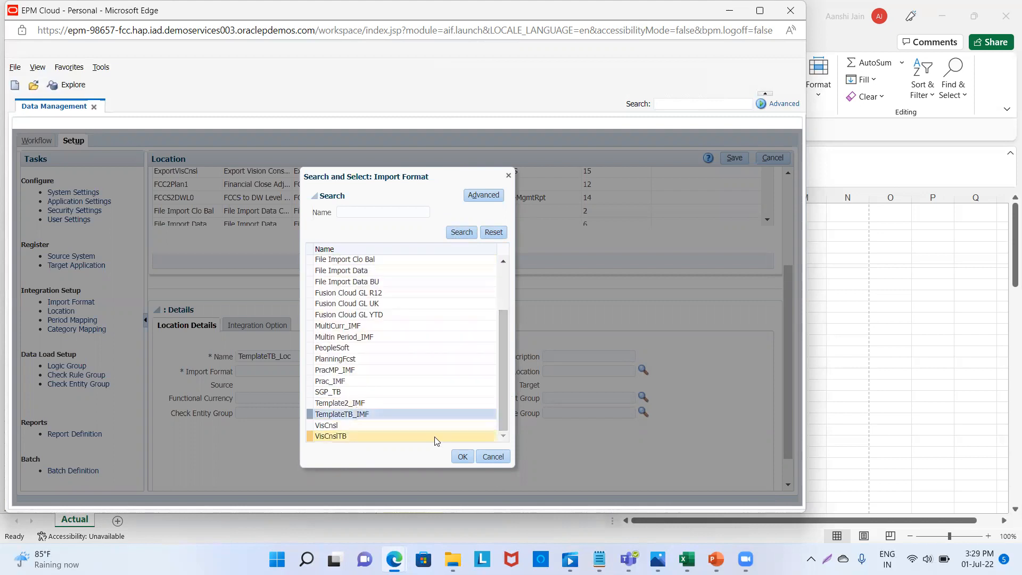
{"action": "left_click", "coordinate": [463, 459]}
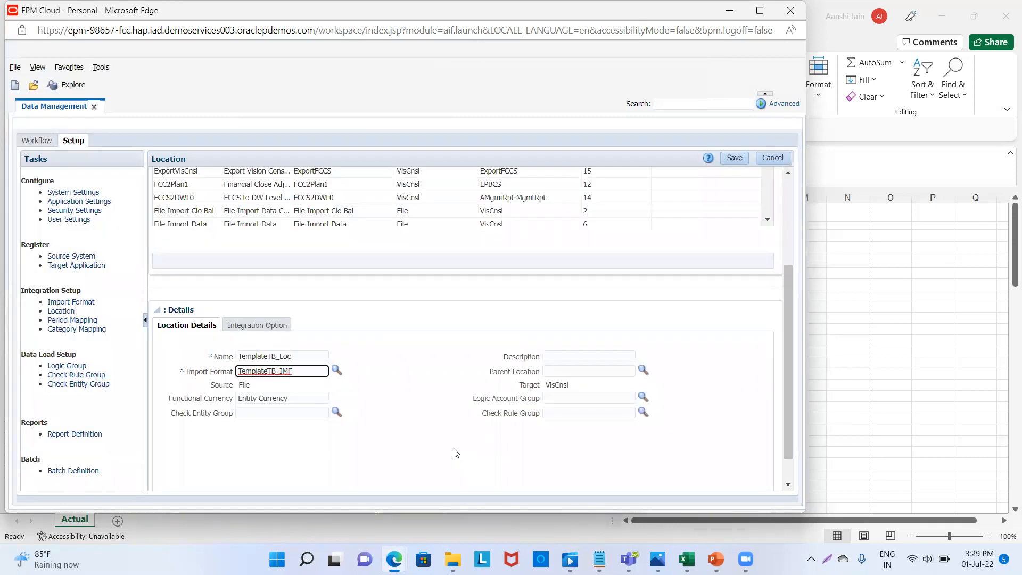
{"action": "key", "text": "Tab"}
{"action": "key", "text": "Tab"}
{"action": "key", "text": "Tab"}
{"action": "key", "text": "Tab"}
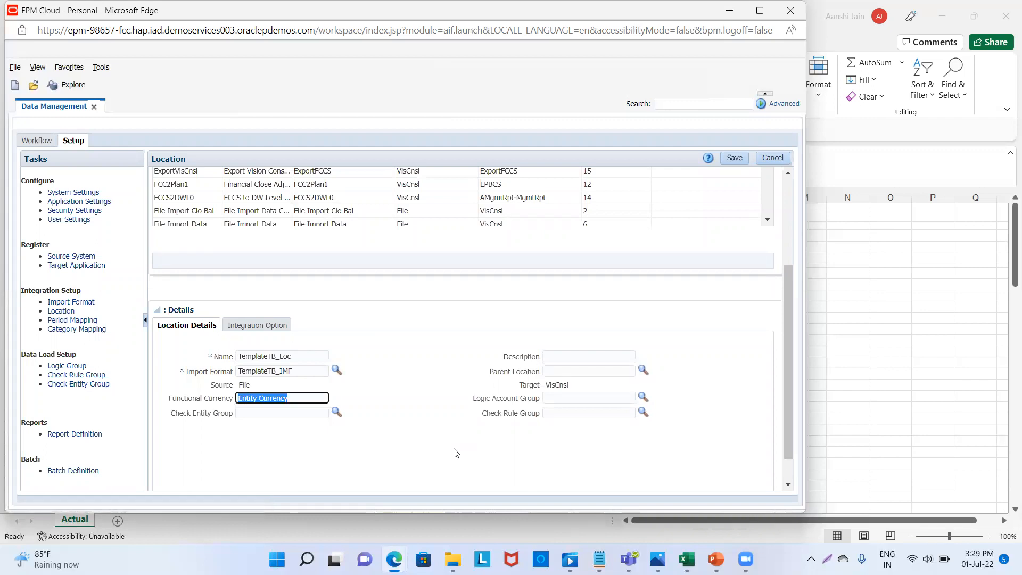
{"action": "key", "text": "Tab"}
{"action": "key", "text": "Tab"}
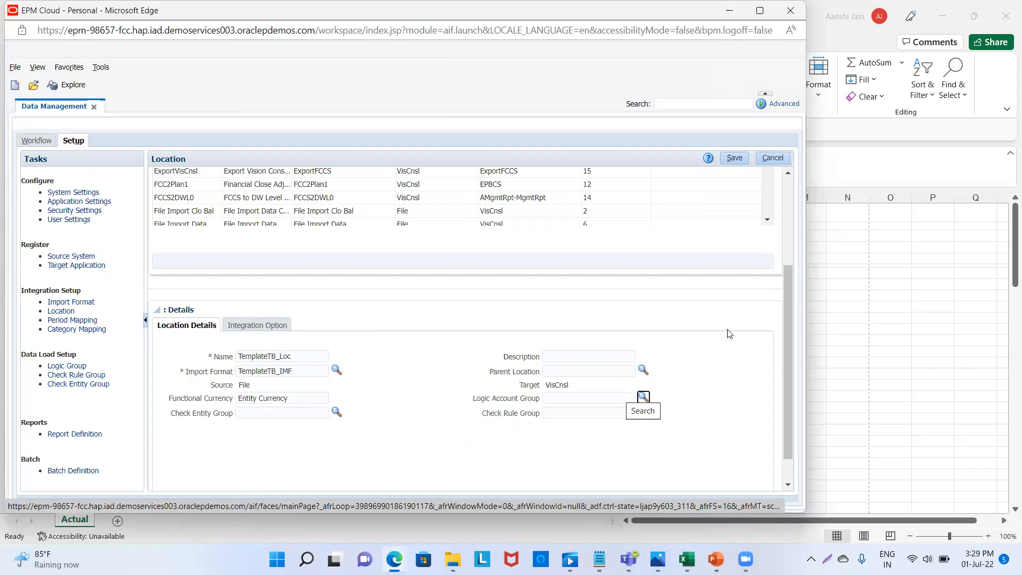
{"action": "left_click", "coordinate": [735, 159]}
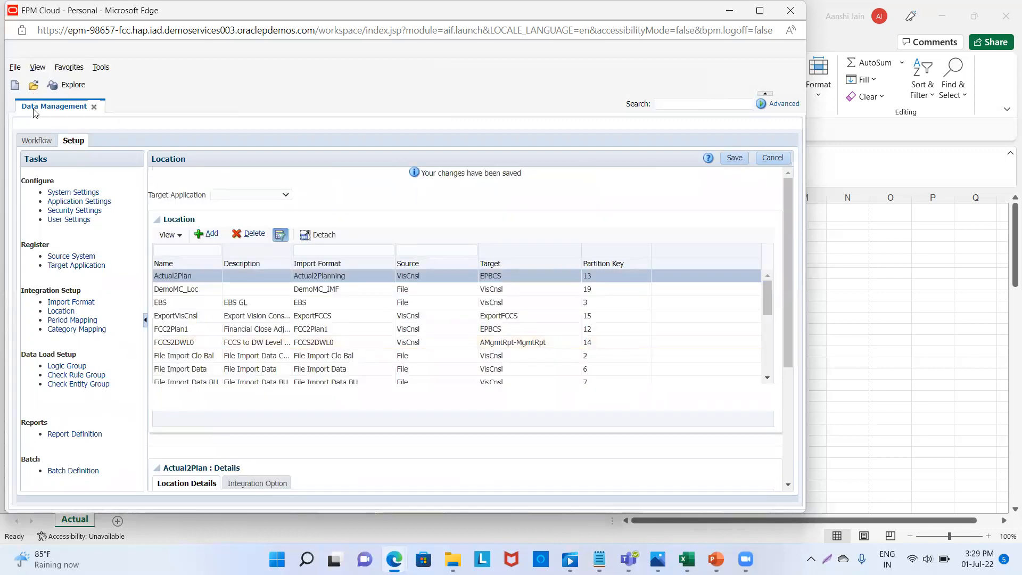
- Set the workflow's point of view to location TemplateTB_Loc and period Jan-15, keeping the Actual category
{"action": "left_click", "coordinate": [33, 141]}
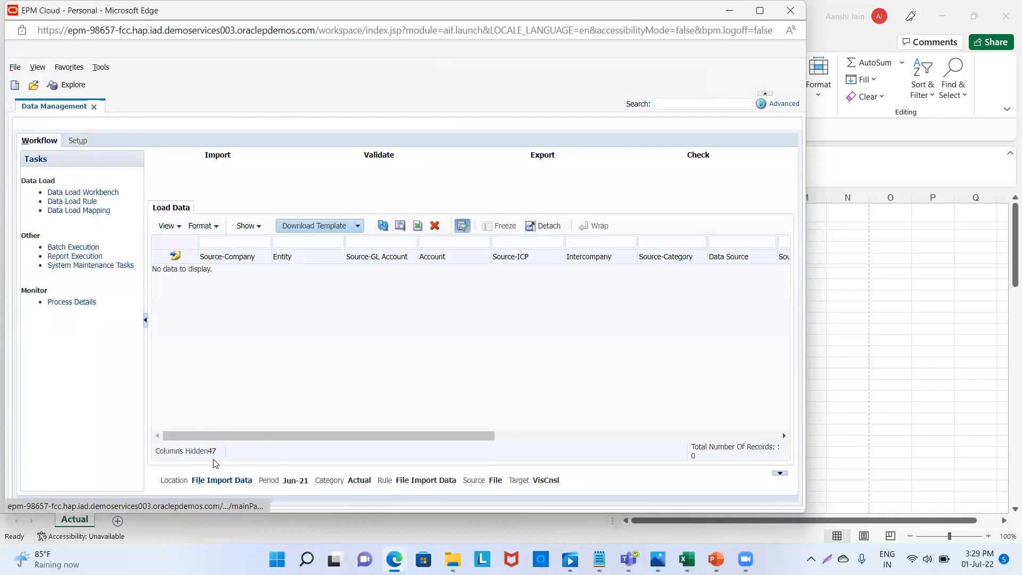
{"action": "left_click", "coordinate": [213, 481]}
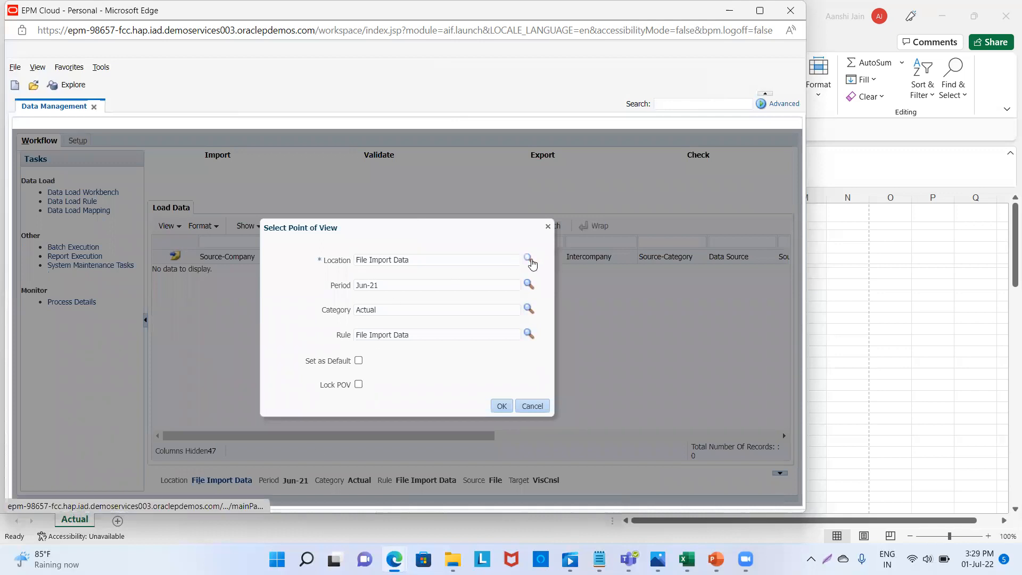
{"action": "left_click", "coordinate": [528, 260]}
{"action": "left_click", "coordinate": [490, 233]}
{"action": "left_click", "coordinate": [461, 232]}
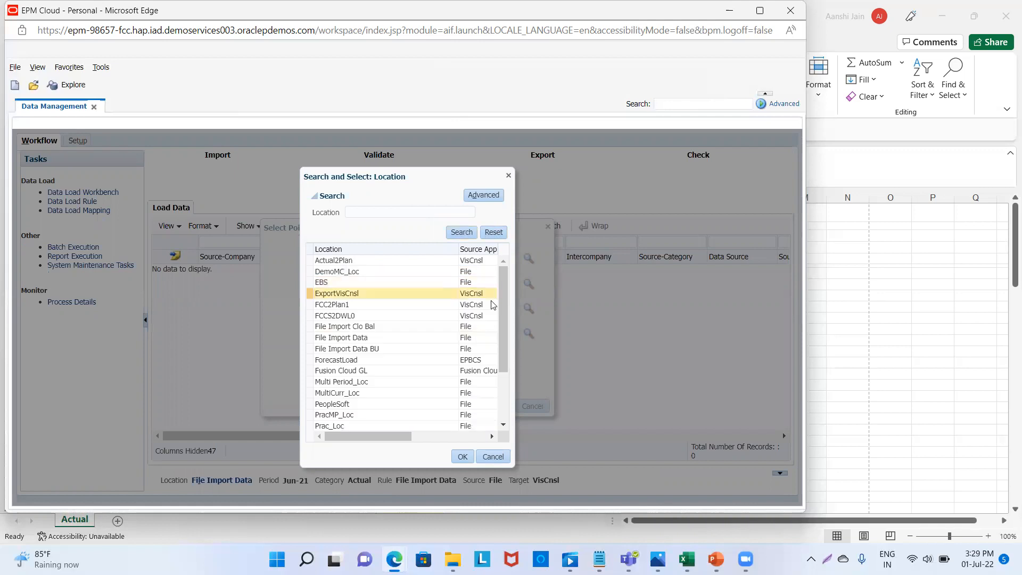
{"action": "left_click_drag", "start_coordinate": [506, 303], "coordinate": [505, 350]}
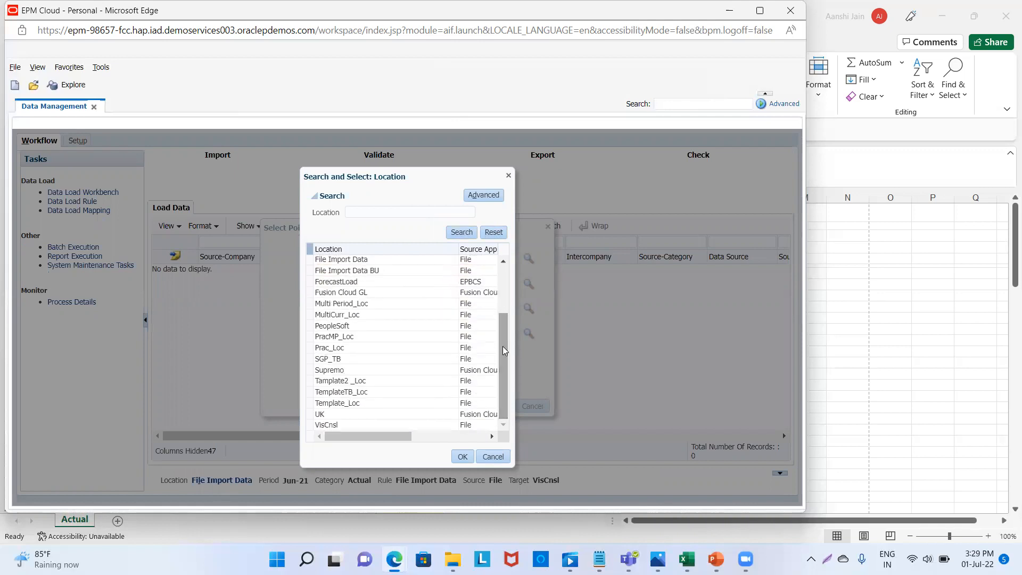
{"action": "left_click", "coordinate": [400, 393]}
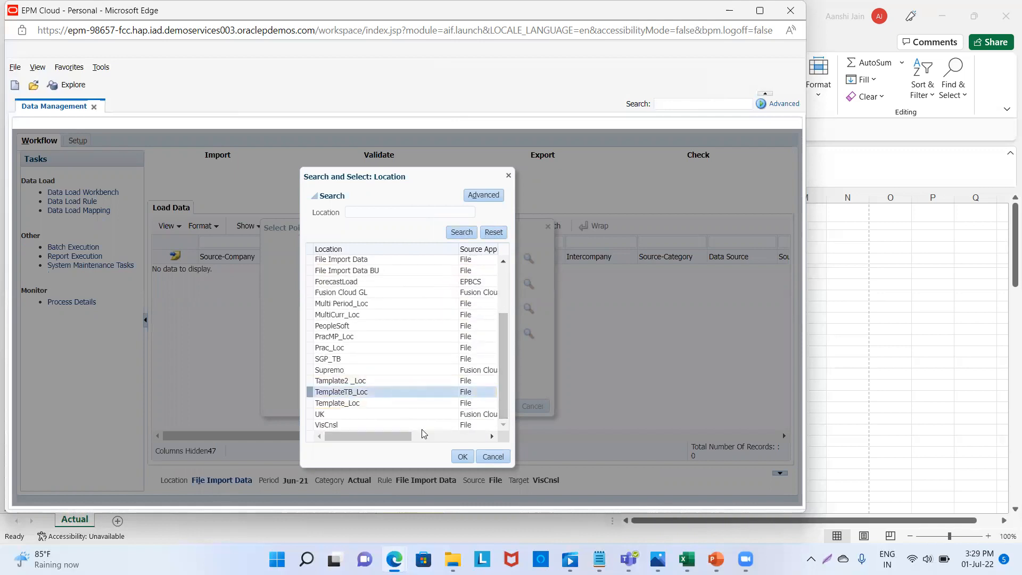
{"action": "left_click", "coordinate": [461, 457]}
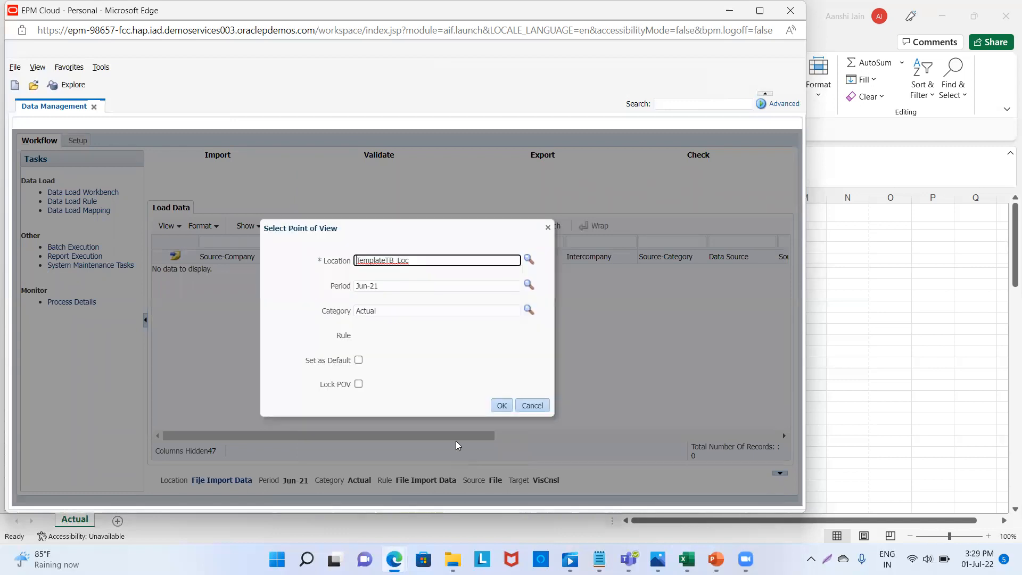
{"action": "left_click", "coordinate": [401, 286]}
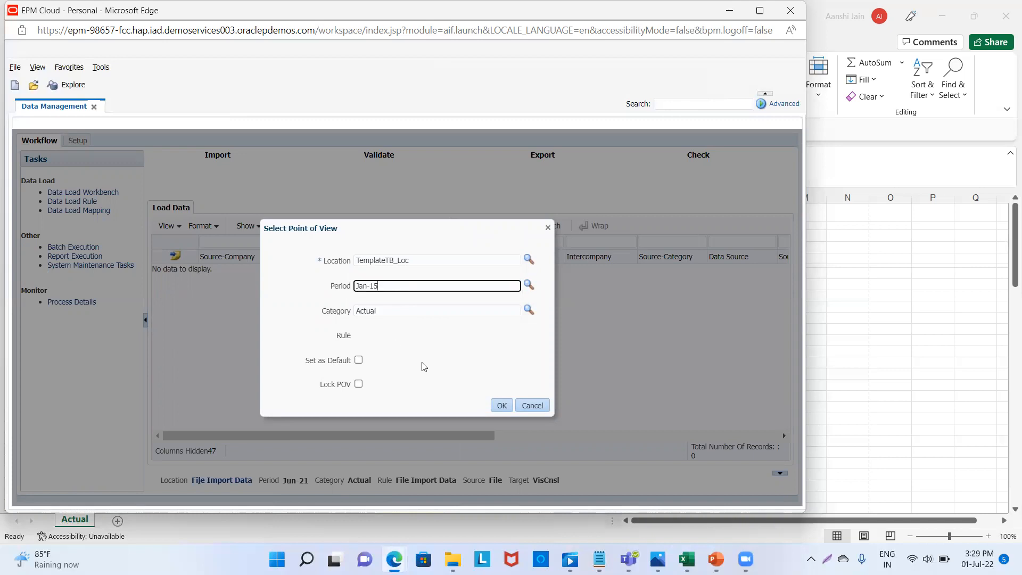
{"action": "left_click", "coordinate": [501, 407]}
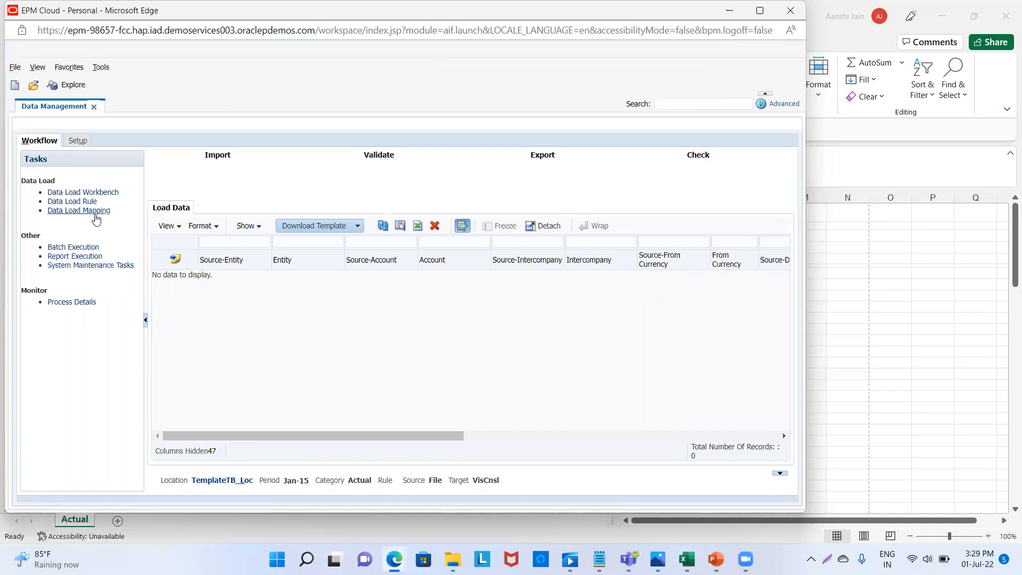
- Add a Like data load mapping for the Account dimension from * to * with rule name T1, and save it
{"action": "left_click", "coordinate": [95, 211]}
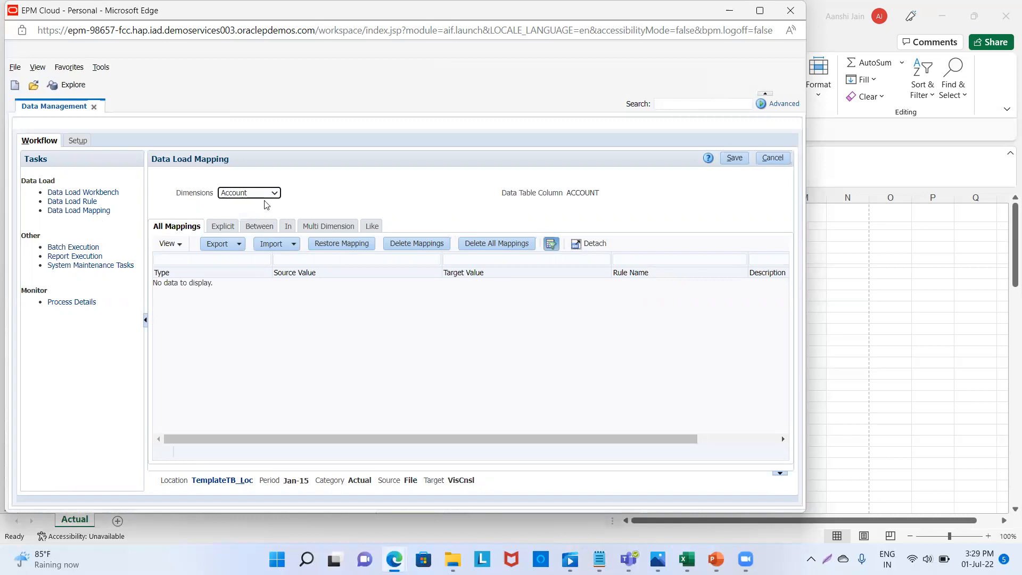
{"action": "left_click", "coordinate": [375, 227]}
{"action": "left_click", "coordinate": [214, 243]}
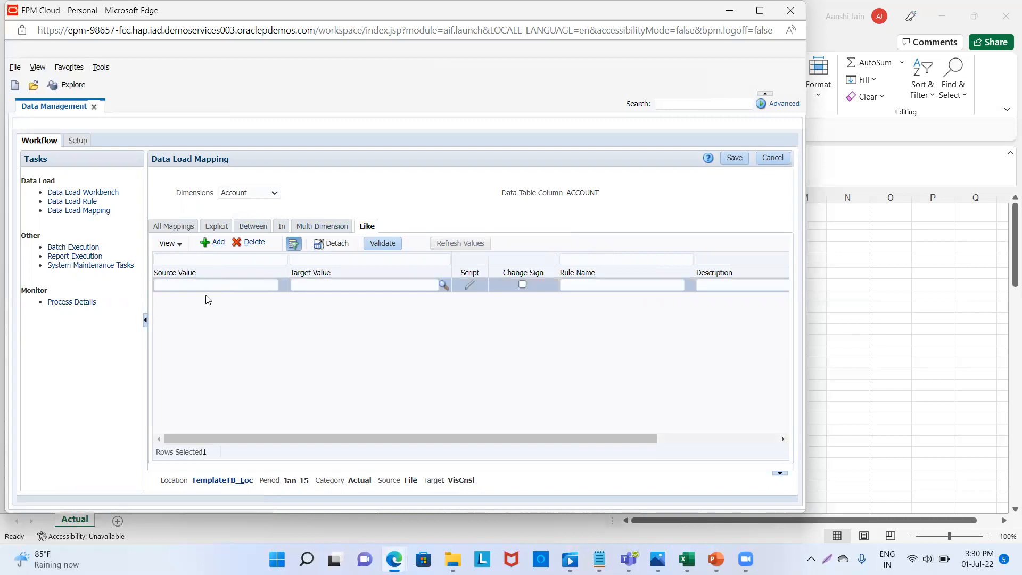
{"action": "left_click", "coordinate": [208, 285]}
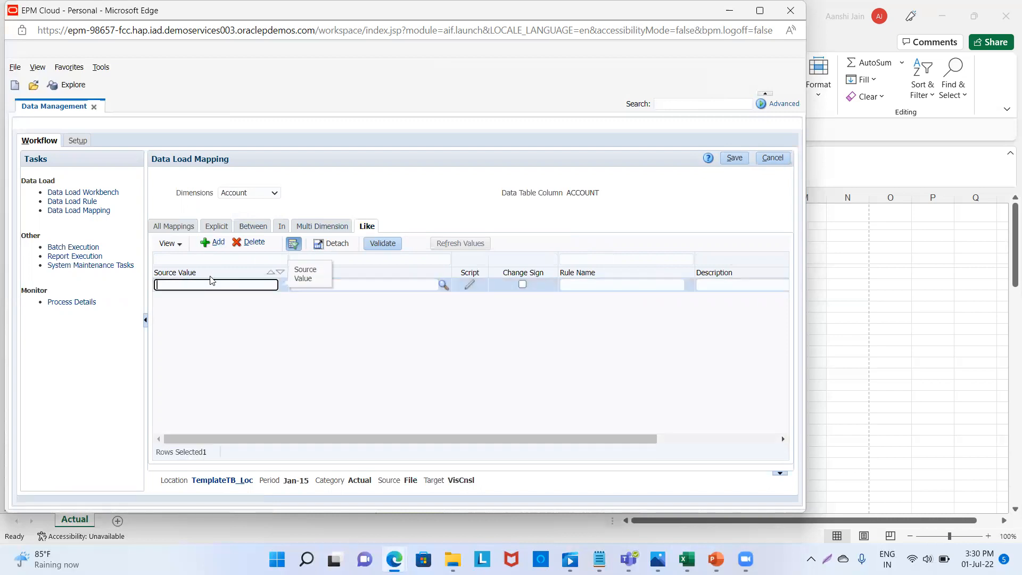
{"action": "left_click", "coordinate": [361, 286]}
{"action": "type", "text": "*"}
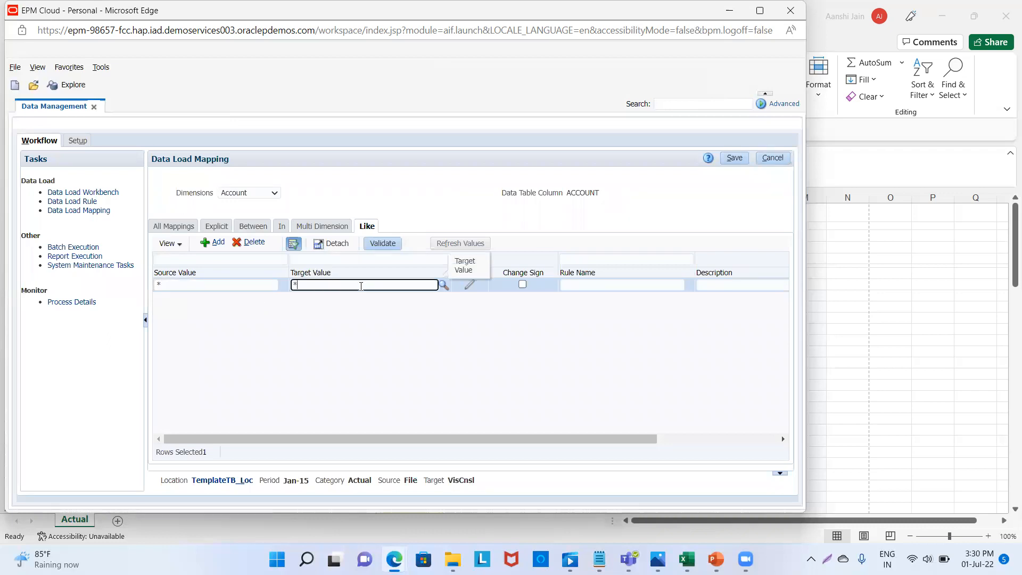
{"action": "key", "text": "Tab"}
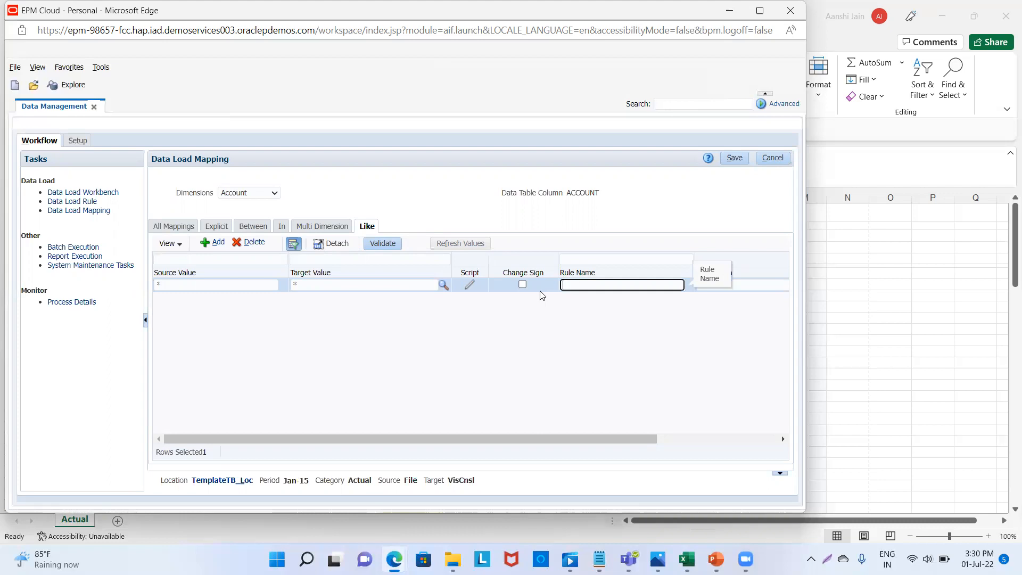
{"action": "type", "text": "T1"}
{"action": "left_click", "coordinate": [728, 155]}
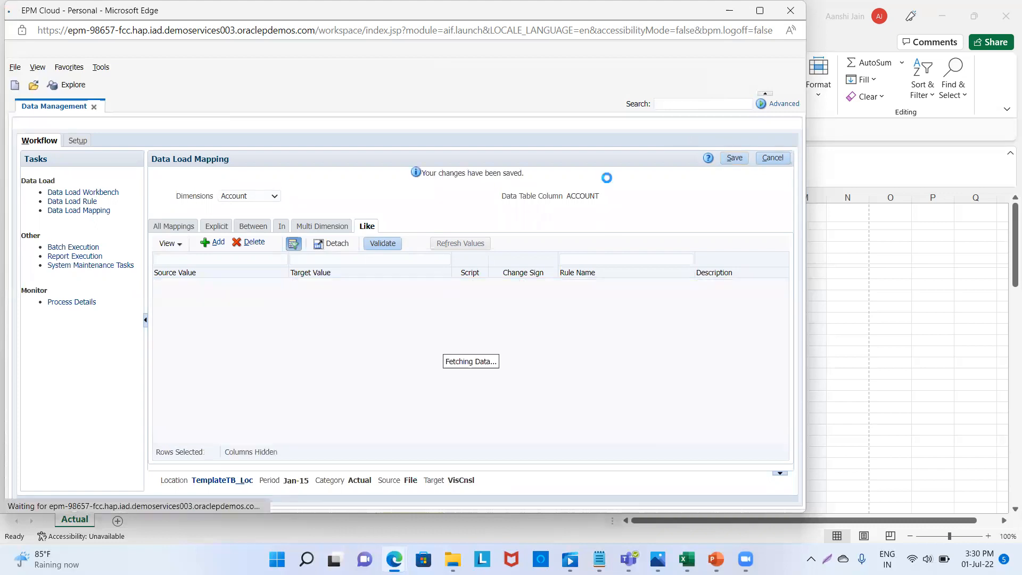
- Switch the data load mapping to the Data Source dimension and save its system-generated Like mapping
{"action": "left_click", "coordinate": [272, 197]}
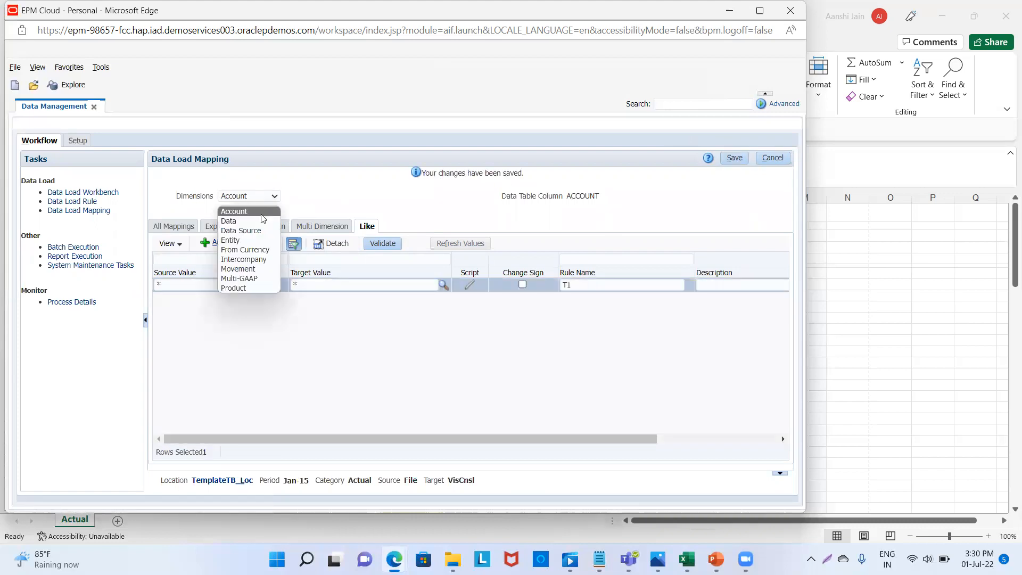
{"action": "left_click", "coordinate": [258, 230]}
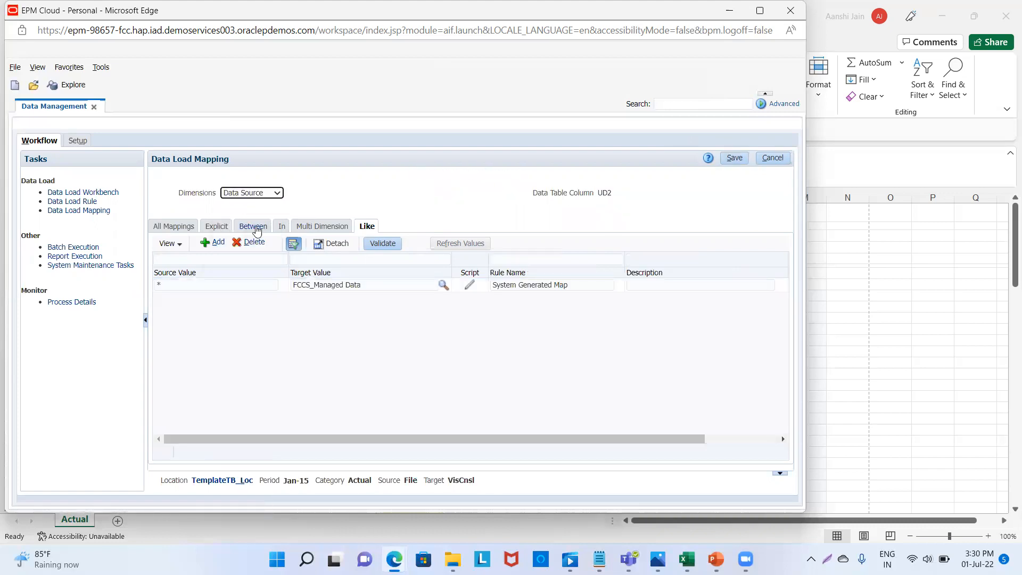
{"action": "left_click", "coordinate": [733, 158]}
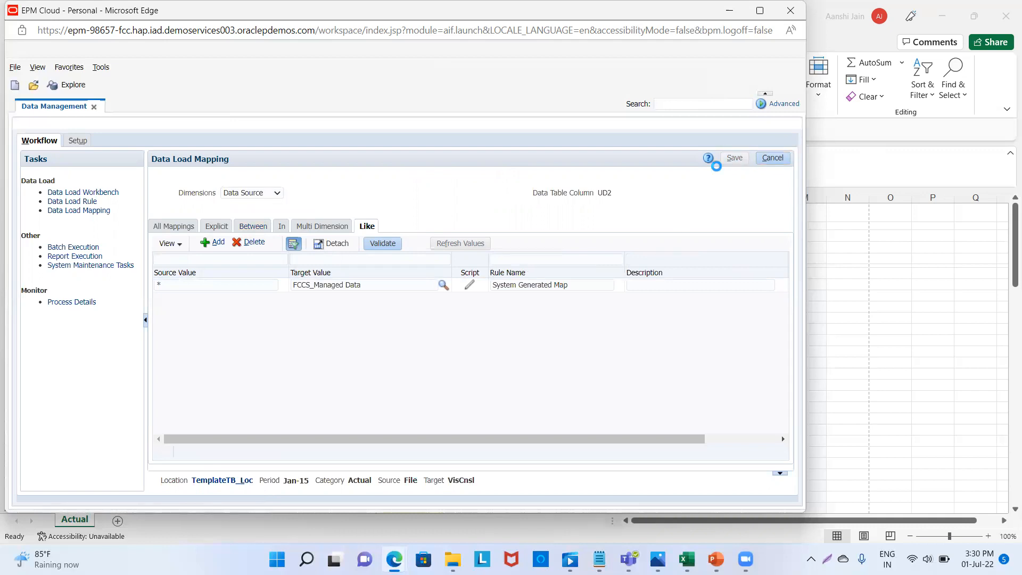
- Add a Like mapping for the Entity dimension from * to * with rule name T2, and save it
{"action": "left_click", "coordinate": [278, 197]}
{"action": "left_click", "coordinate": [262, 240]}
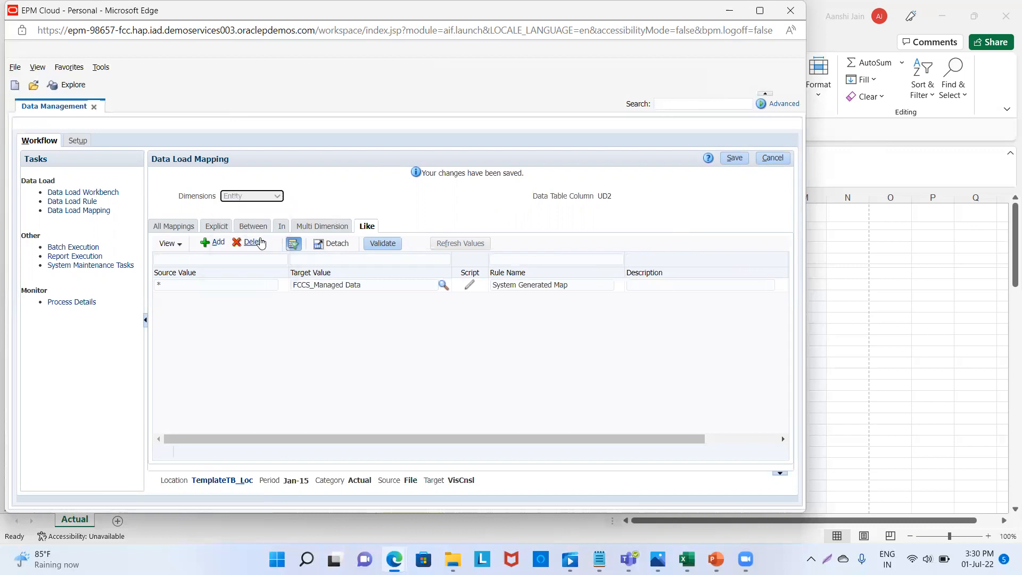
{"action": "left_click", "coordinate": [214, 243]}
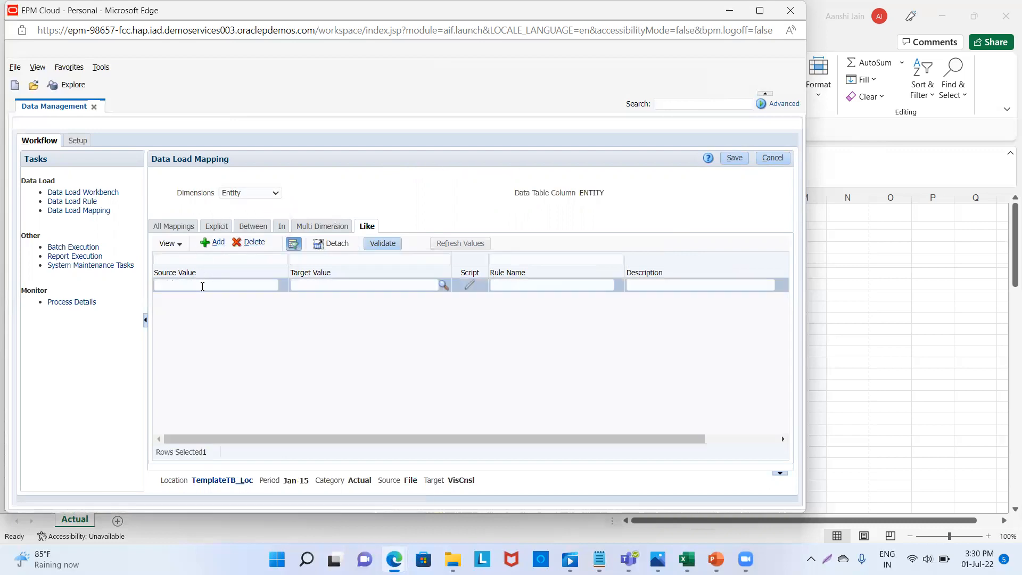
{"action": "left_click", "coordinate": [202, 286]}
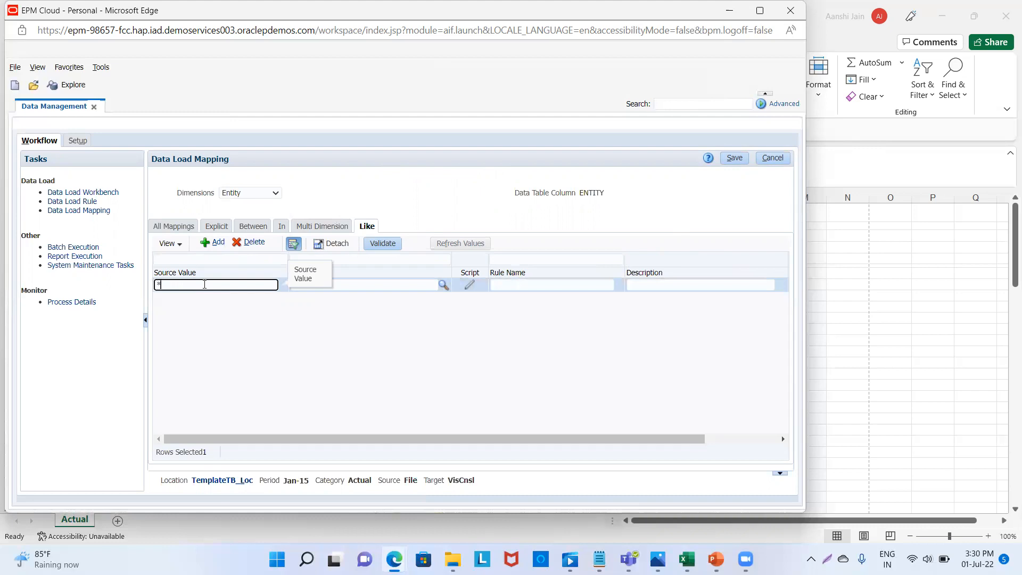
{"action": "type", "text": "*"}
{"action": "left_click", "coordinate": [353, 288]}
{"action": "type", "text": "*"}
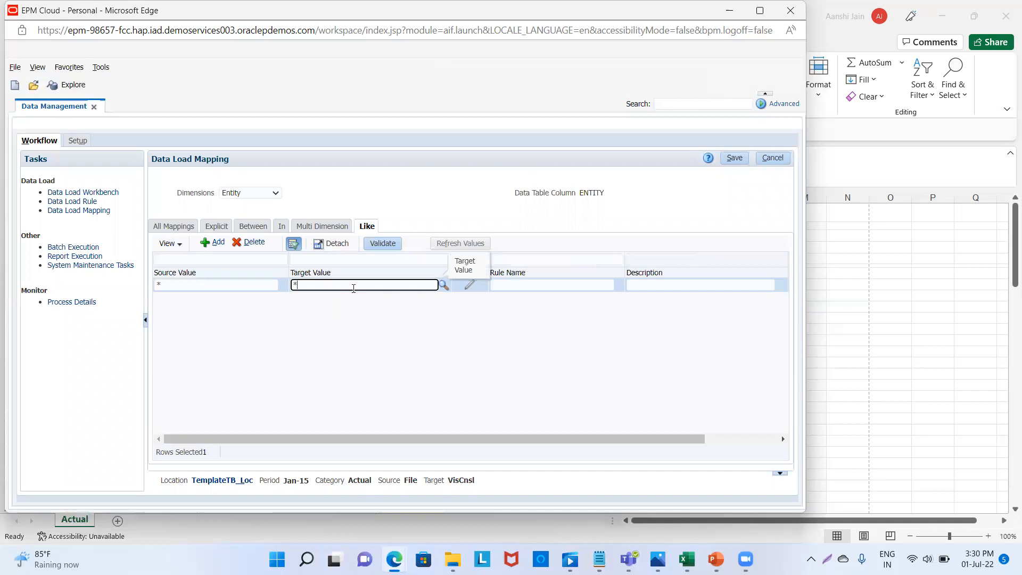
{"action": "left_click", "coordinate": [530, 286]}
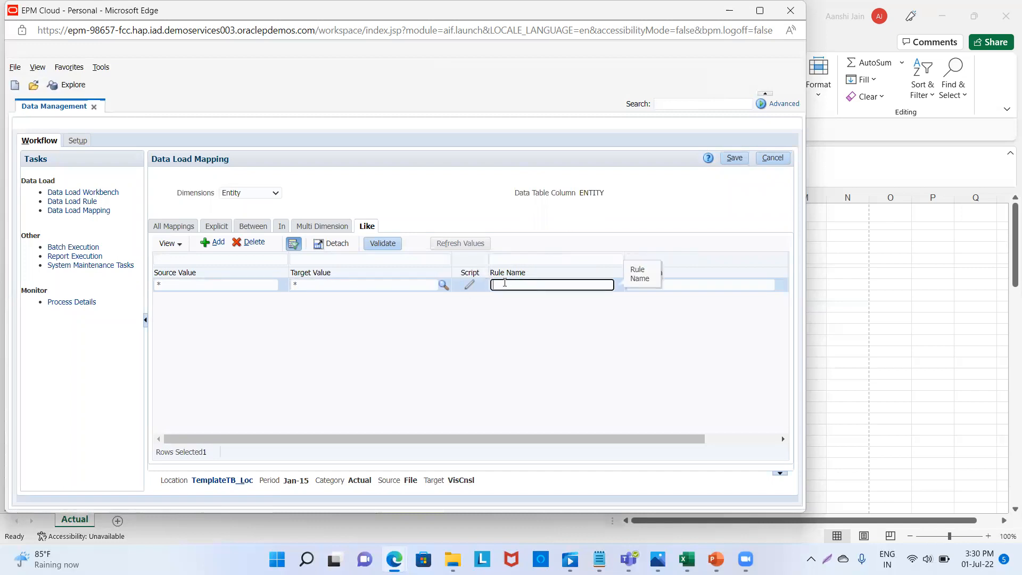
{"action": "type", "text": "T2"}
{"action": "left_click", "coordinate": [737, 160]}
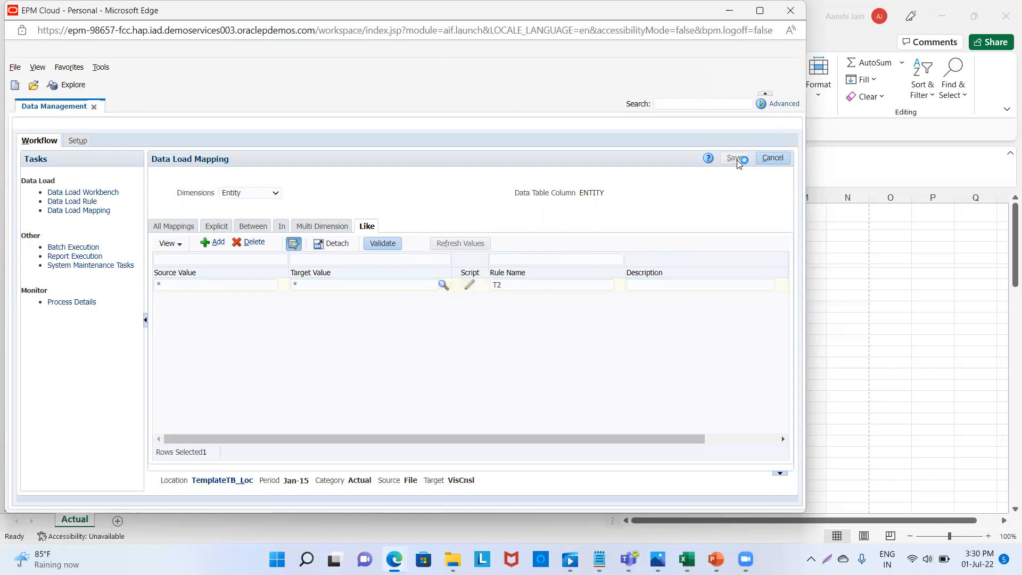
- Add a Like mapping for the From Currency dimension from * to * with rule name T3, and save it
{"action": "left_click", "coordinate": [277, 197]}
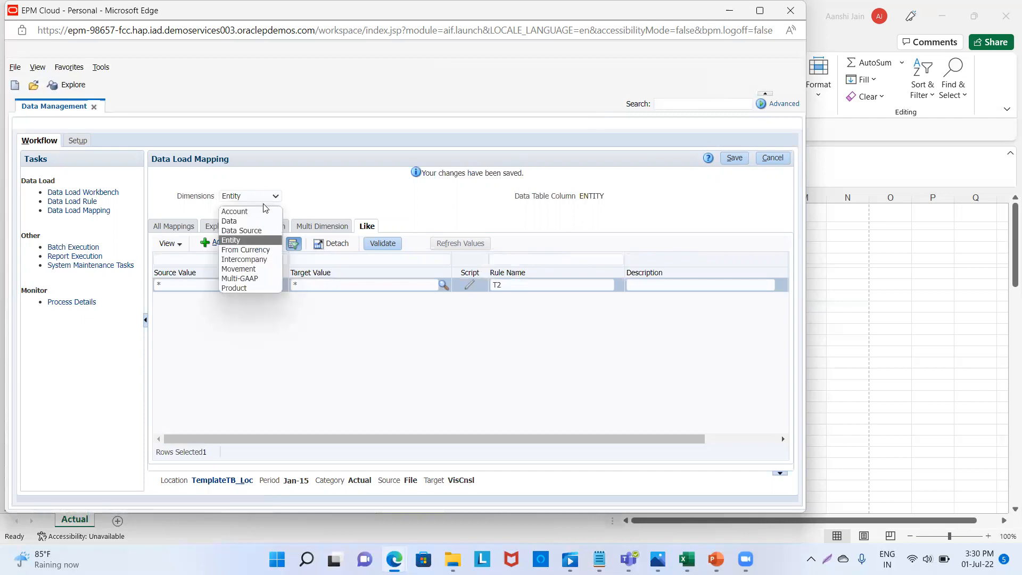
{"action": "left_click", "coordinate": [256, 249]}
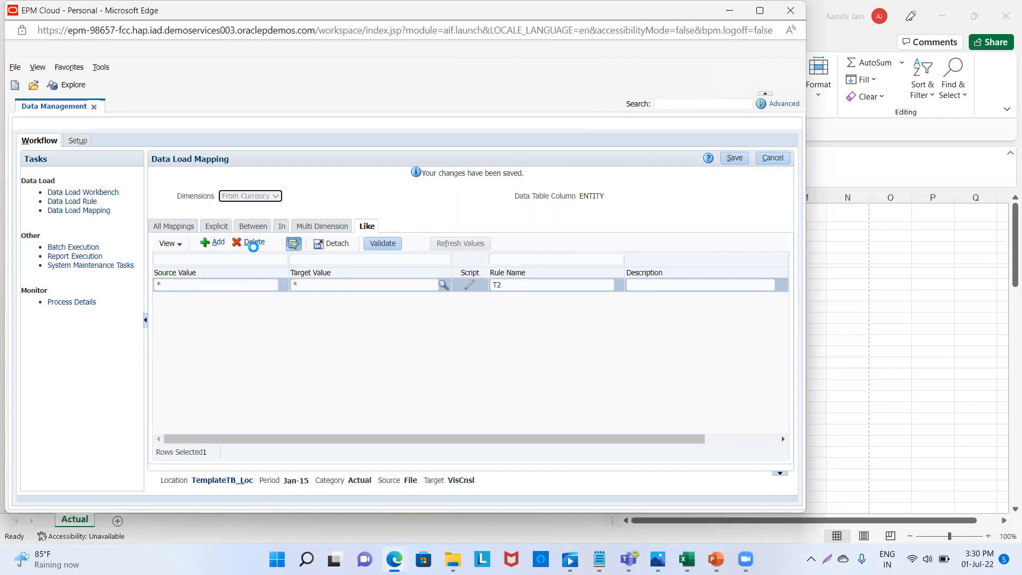
{"action": "left_click", "coordinate": [215, 245]}
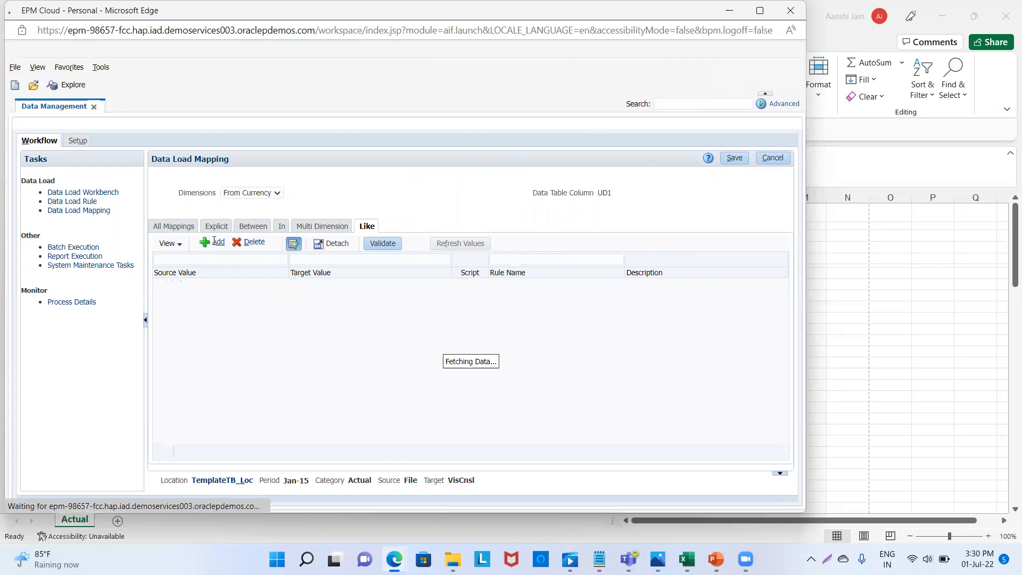
{"action": "left_click", "coordinate": [201, 283]}
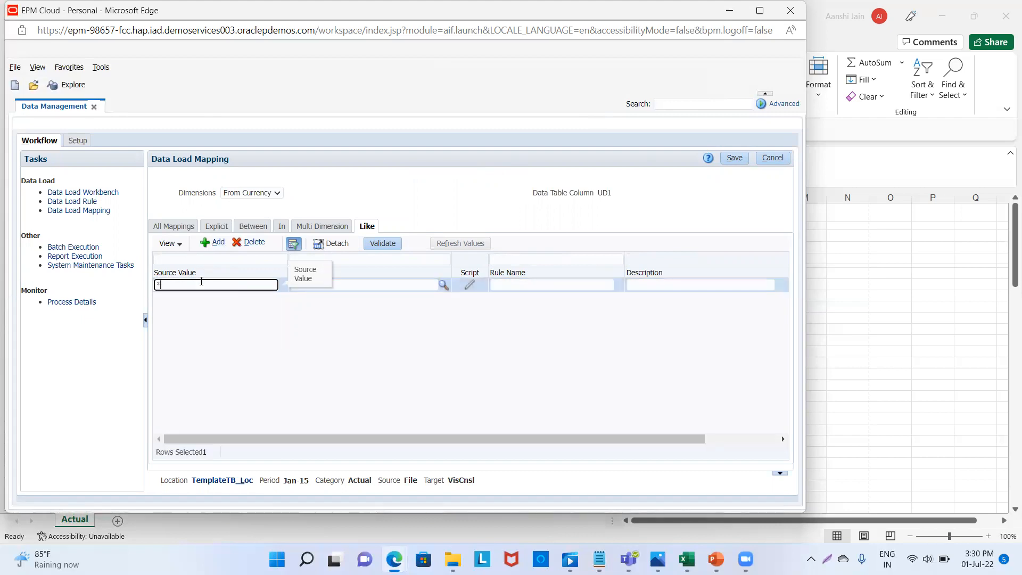
{"action": "type", "text": "*"}
{"action": "left_click", "coordinate": [385, 284]}
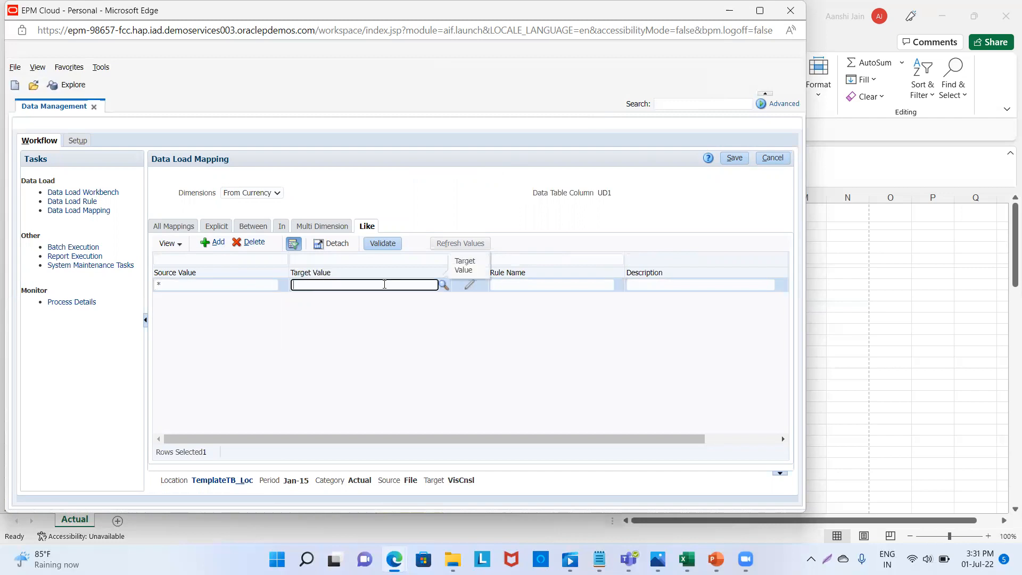
{"action": "type", "text": "Ent"}
{"action": "key", "text": "BackSpace"}
{"action": "key", "text": "BackSpace"}
{"action": "key", "text": "BackSpace"}
{"action": "type", "text": "*"}
{"action": "left_click", "coordinate": [530, 286]}
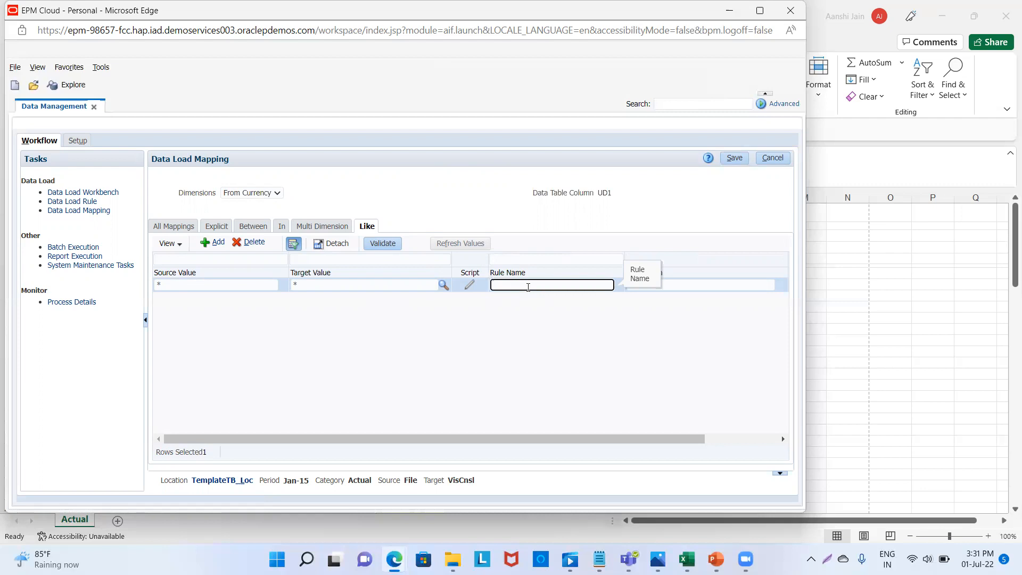
{"action": "type", "text": "T3"}
{"action": "left_click", "coordinate": [734, 158]}
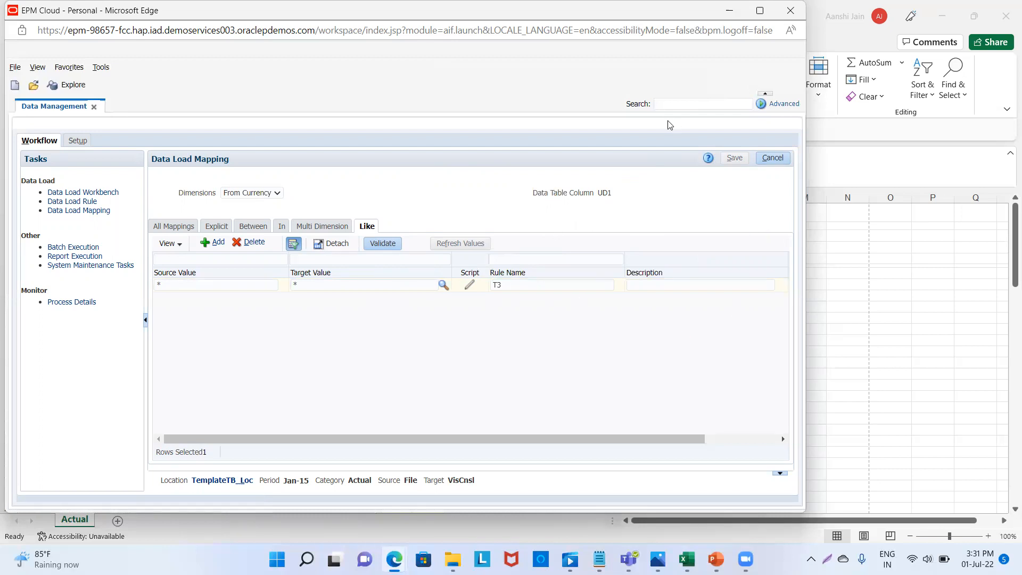
- Add a Like data load mapping for the Intercompany dimension from * to FCCS_No Intercompany
{"action": "left_click", "coordinate": [267, 200]}
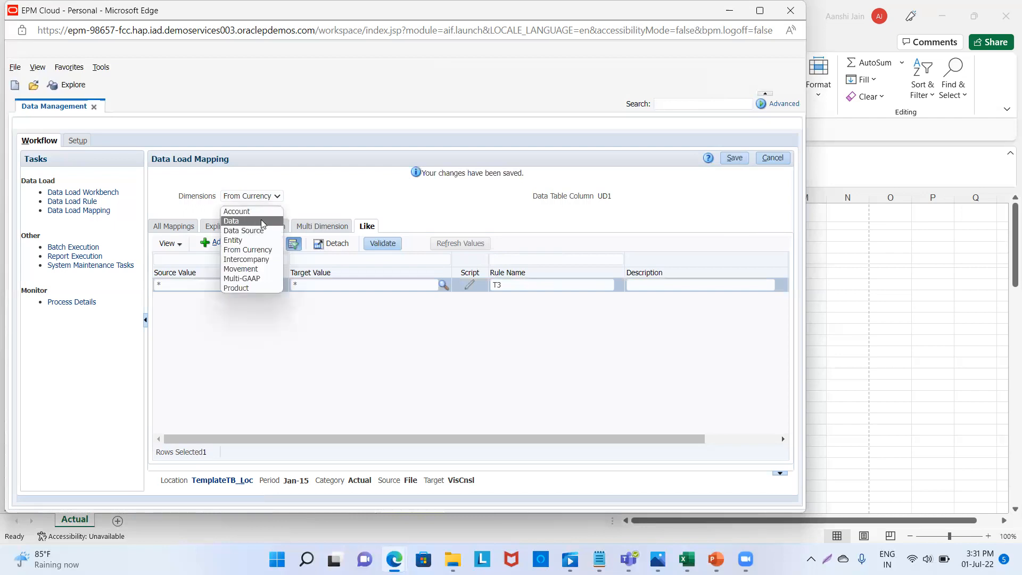
{"action": "left_click", "coordinate": [260, 259]}
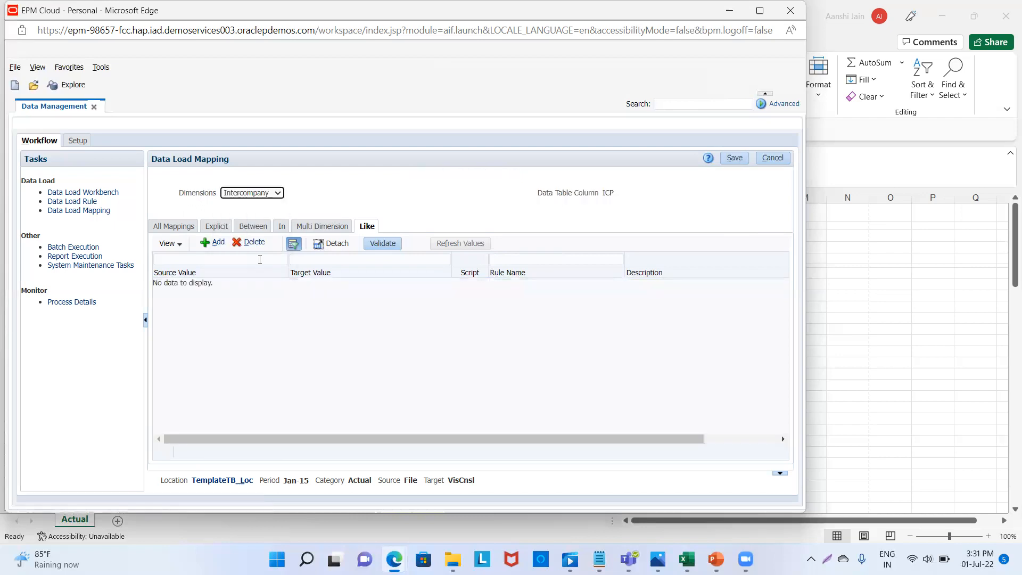
{"action": "left_click", "coordinate": [215, 245]}
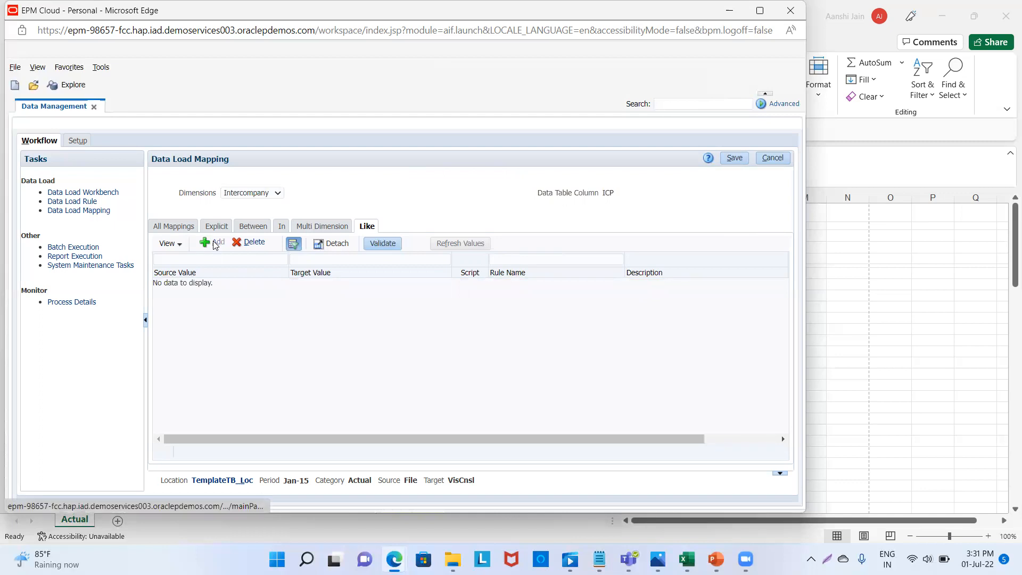
{"action": "left_click", "coordinate": [204, 242]}
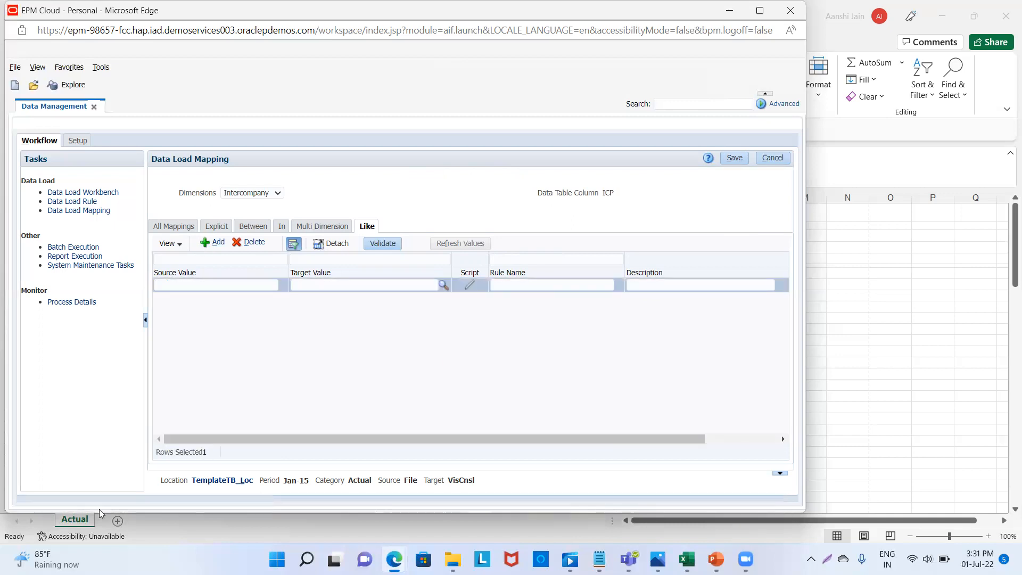
{"action": "left_click", "coordinate": [243, 284]}
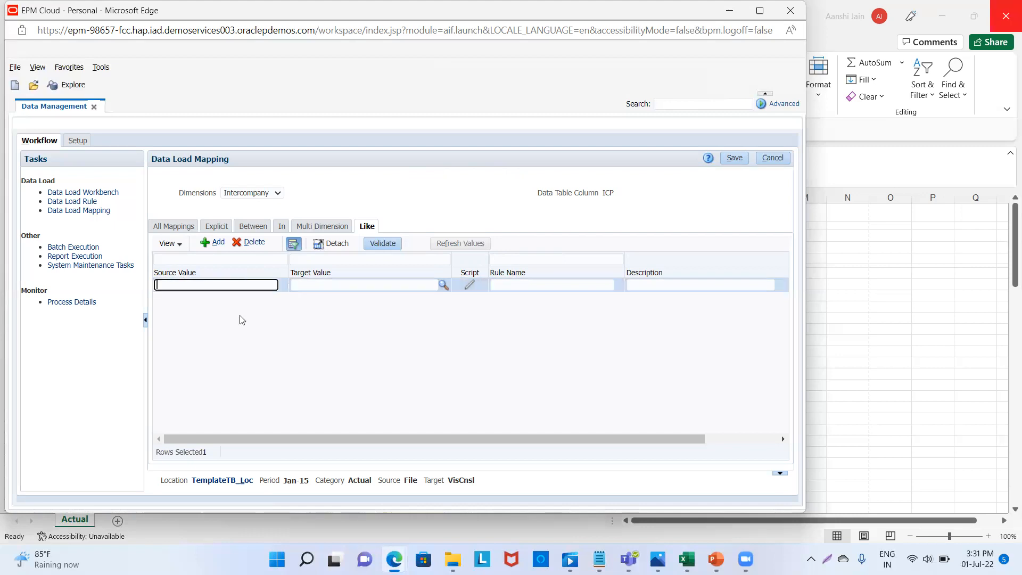
{"action": "type", "text": "*"}
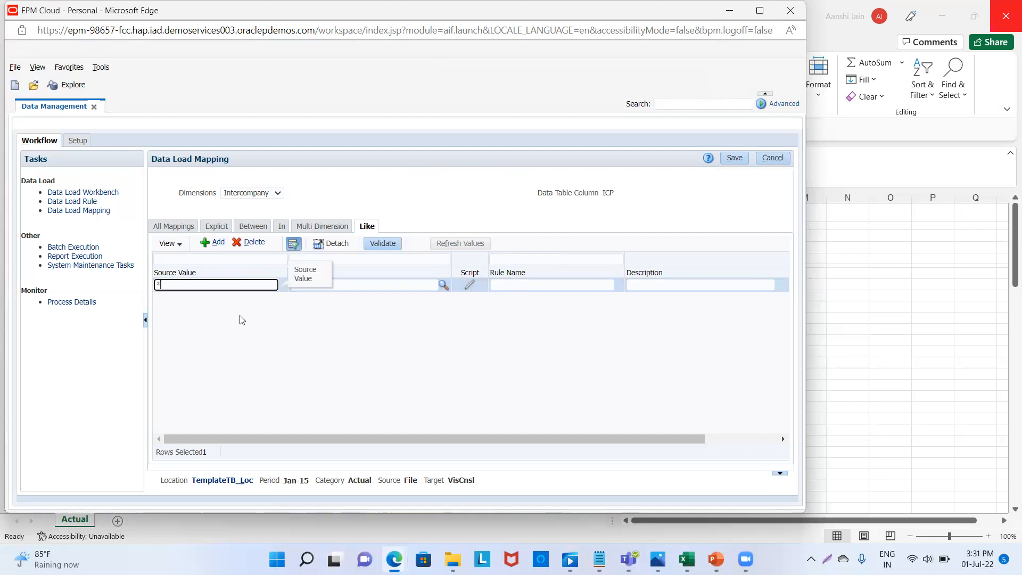
{"action": "left_click", "coordinate": [337, 286]}
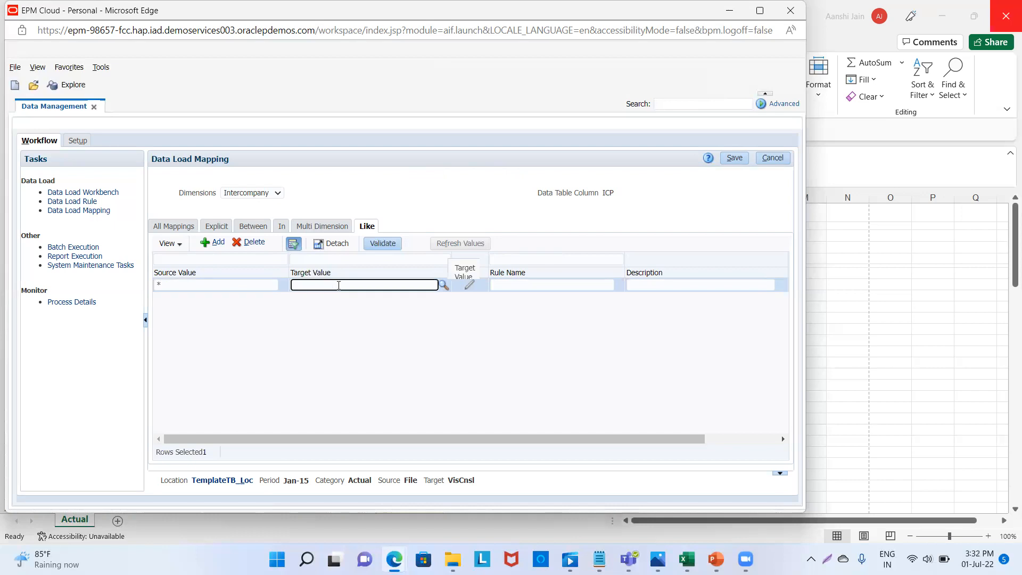
{"action": "type", "text": "FCCS_"}
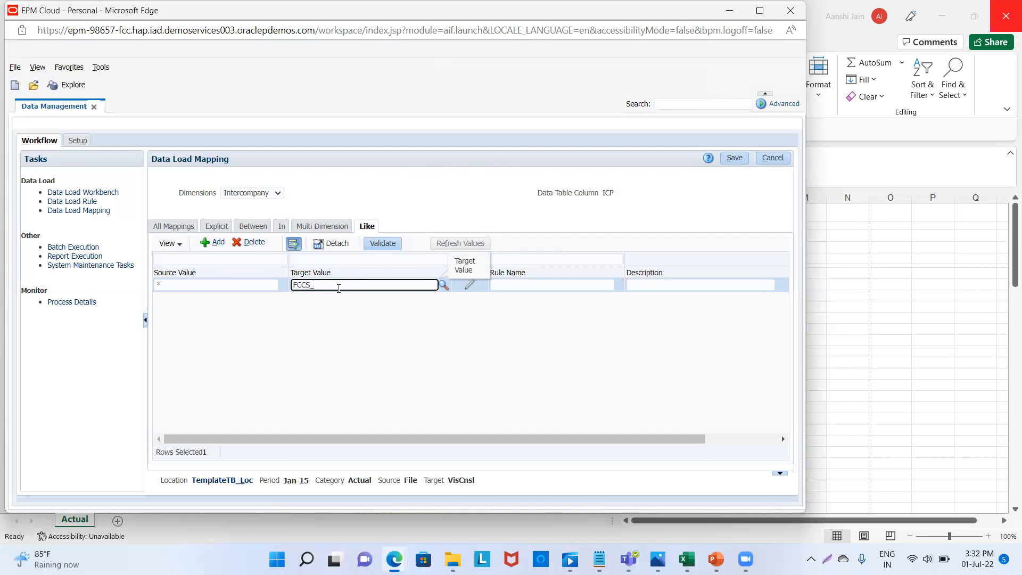
{"action": "type", "text": "No Intercompany"}
- Give the Intercompany mapping the rule name T4 and save it
{"action": "left_click", "coordinate": [527, 282]}
{"action": "type", "text": "T5"}
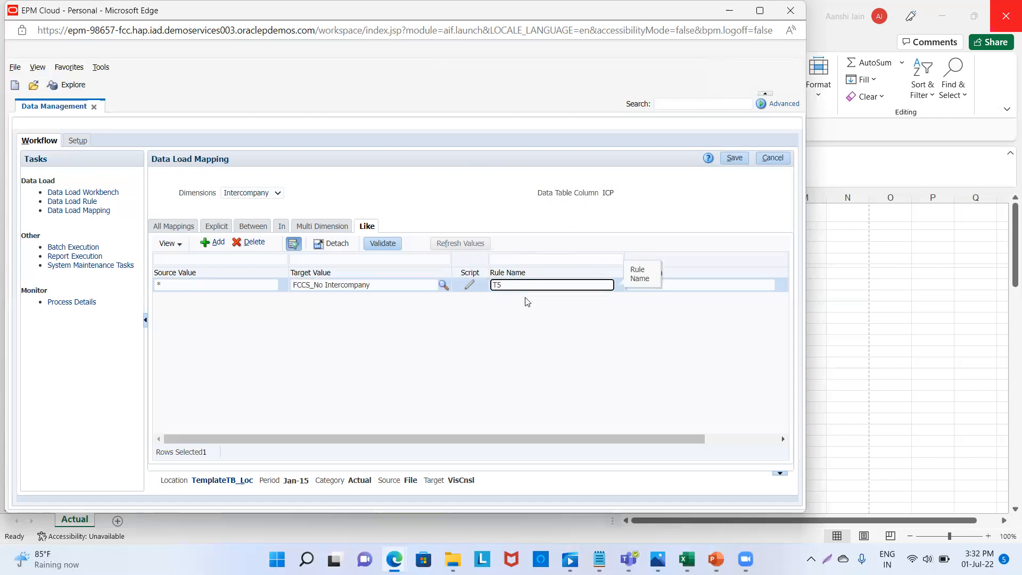
{"action": "key", "text": "BackSpace"}
{"action": "type", "text": "4"}
{"action": "left_click", "coordinate": [735, 158]}
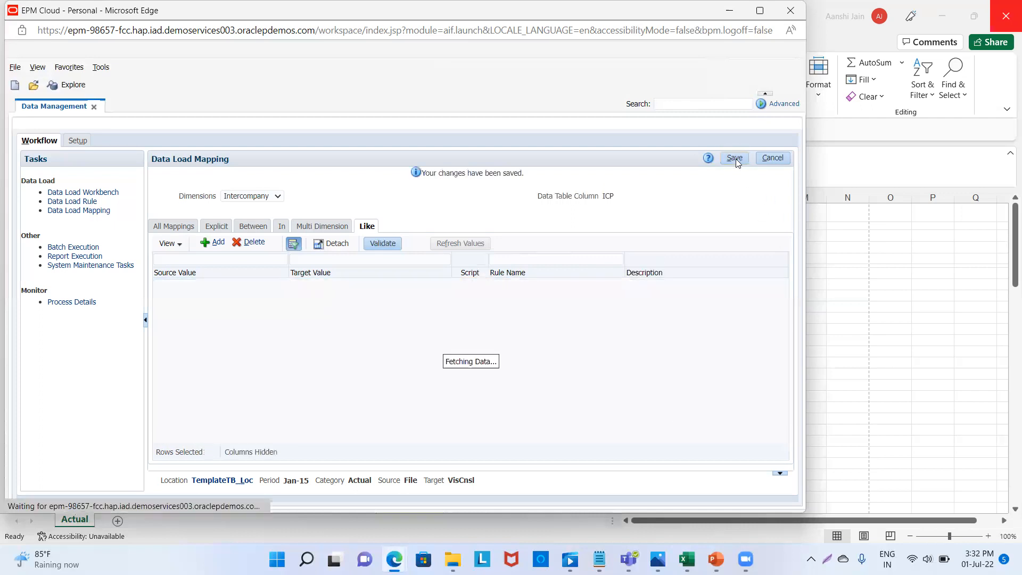
- Save the system-generated Like mappings of the Movement and Multi-GAAP dimensions
{"action": "left_click", "coordinate": [268, 199]}
{"action": "left_click", "coordinate": [264, 270]}
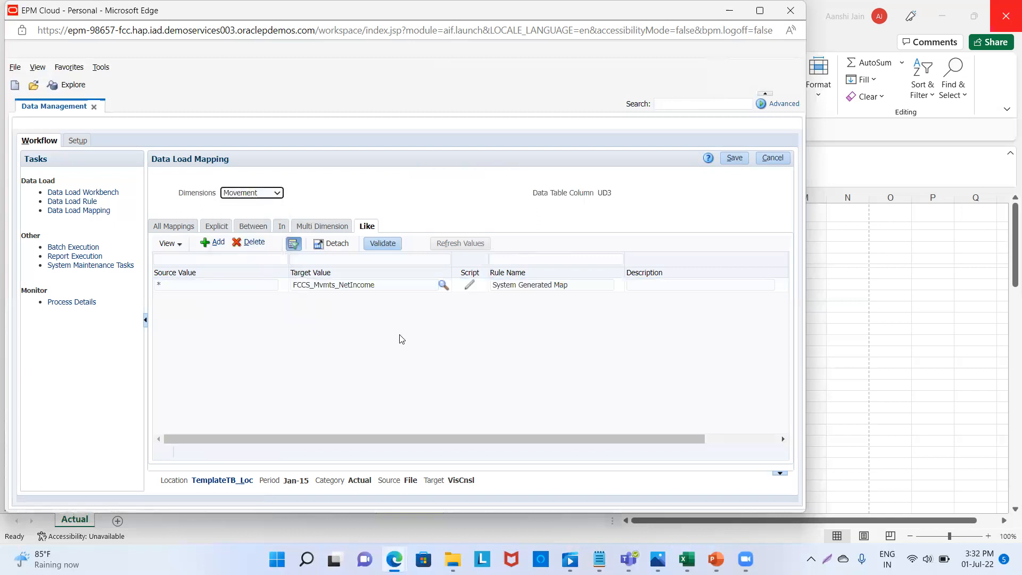
{"action": "left_click", "coordinate": [729, 159]}
{"action": "left_click", "coordinate": [244, 197]}
{"action": "left_click", "coordinate": [241, 279]}
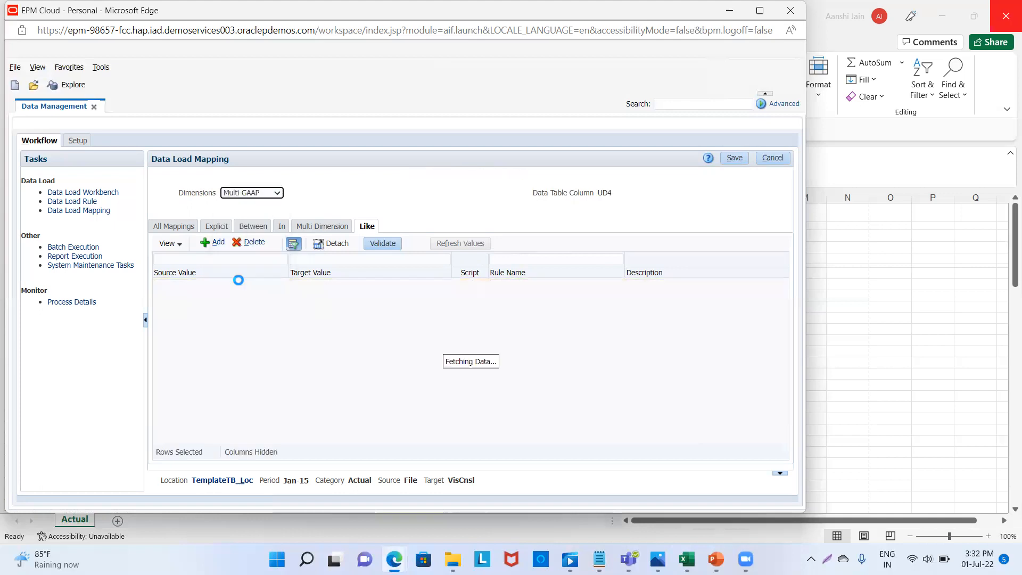
{"action": "left_click", "coordinate": [736, 161]}
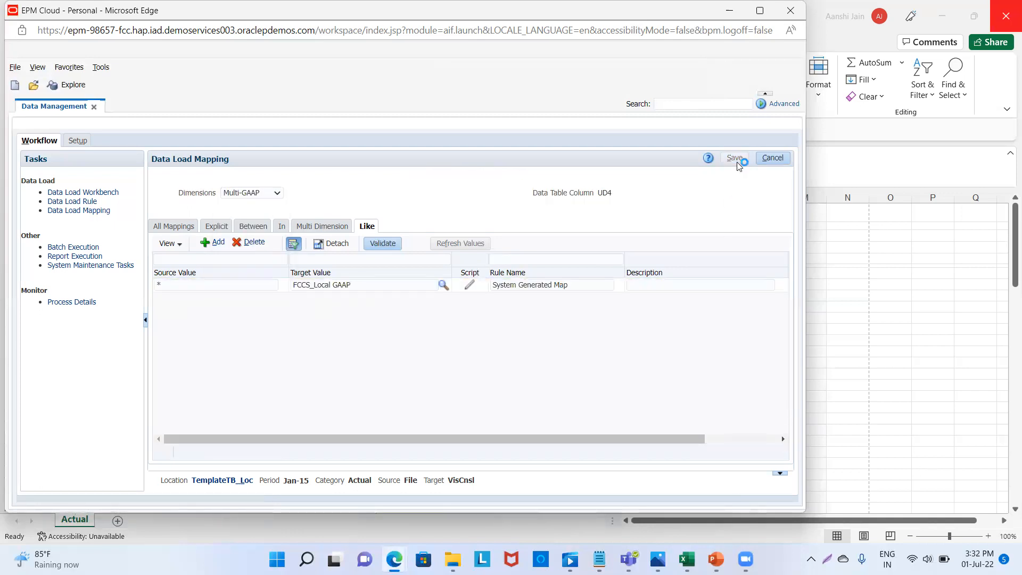
- Add a Like mapping for the Product dimension from * to No Product with rule name T5, and save it
{"action": "left_click", "coordinate": [277, 196]}
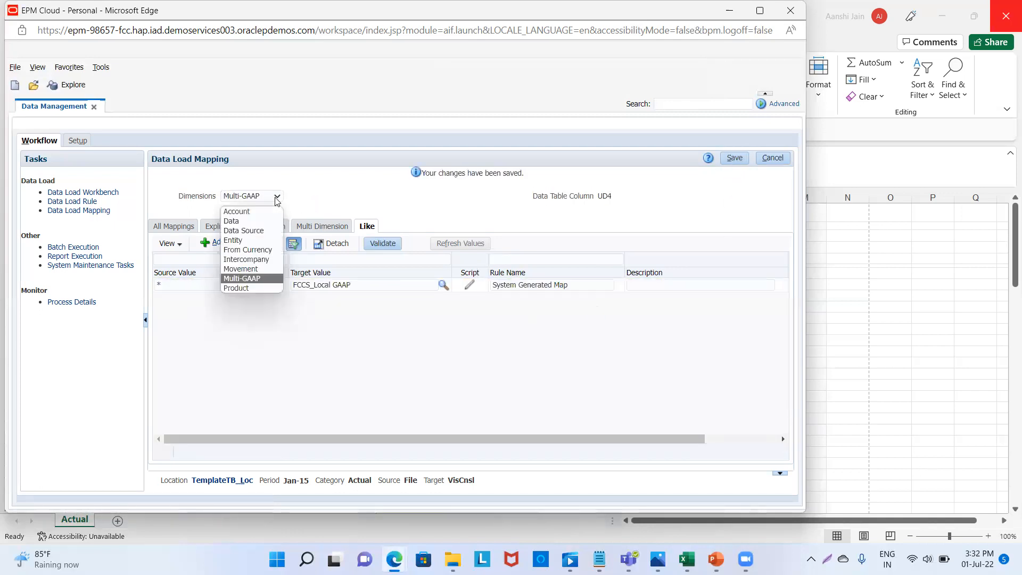
{"action": "left_click", "coordinate": [243, 288]}
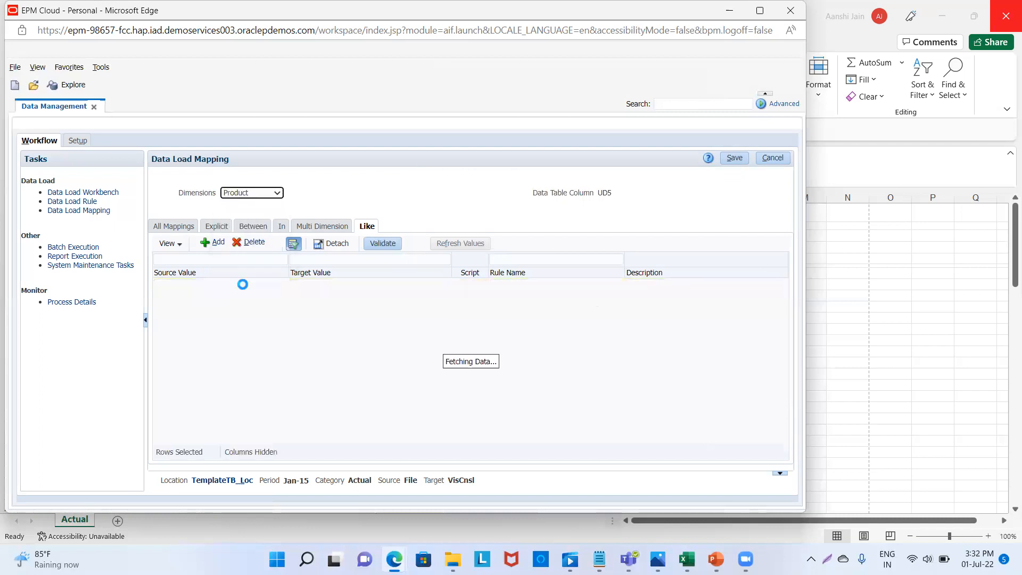
{"action": "left_click", "coordinate": [216, 246]}
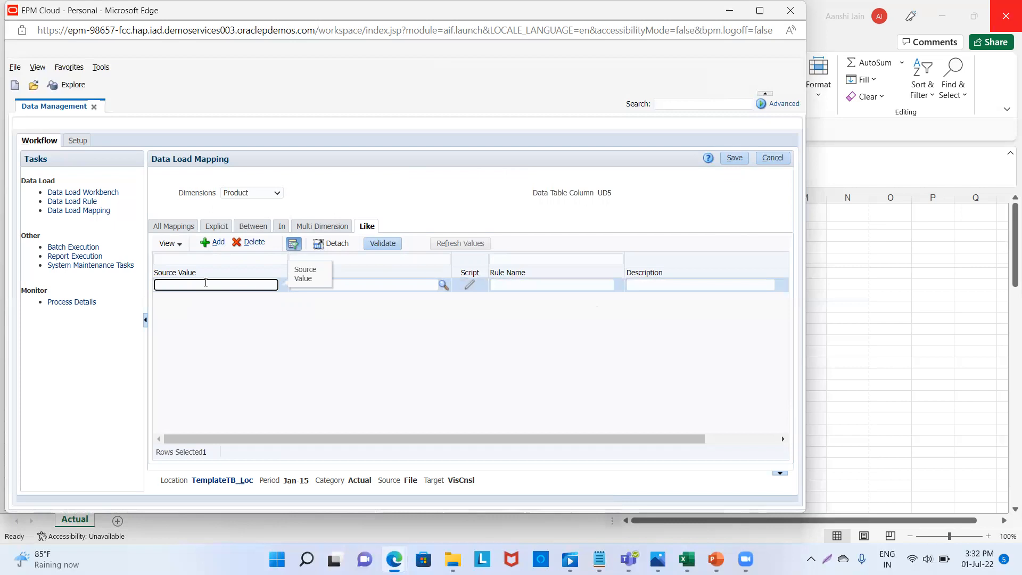
{"action": "type", "text": "*"}
{"action": "left_click", "coordinate": [386, 286]}
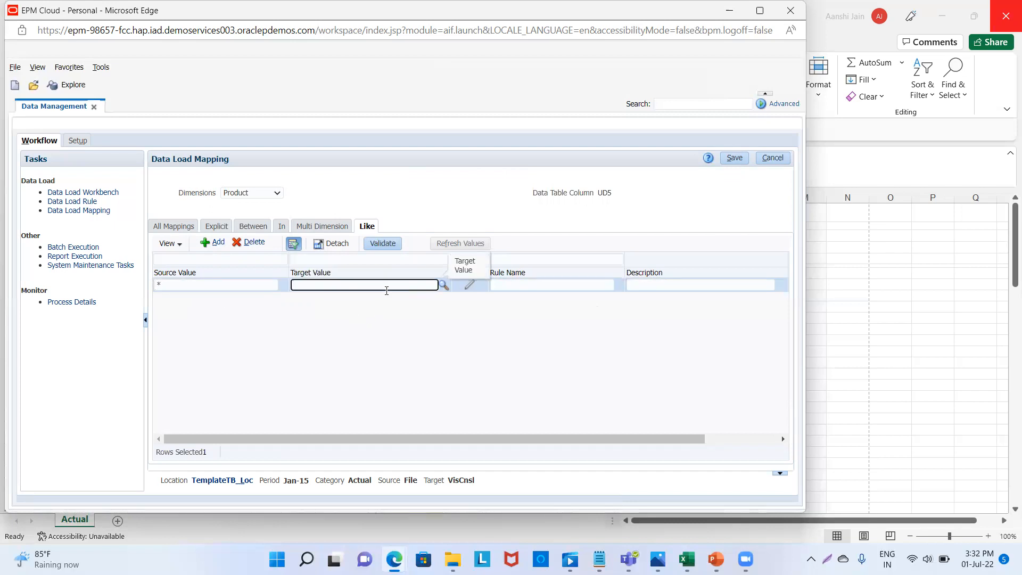
{"action": "type", "text": "No Product"}
{"action": "left_click", "coordinate": [544, 286]}
{"action": "type", "text": "T5"}
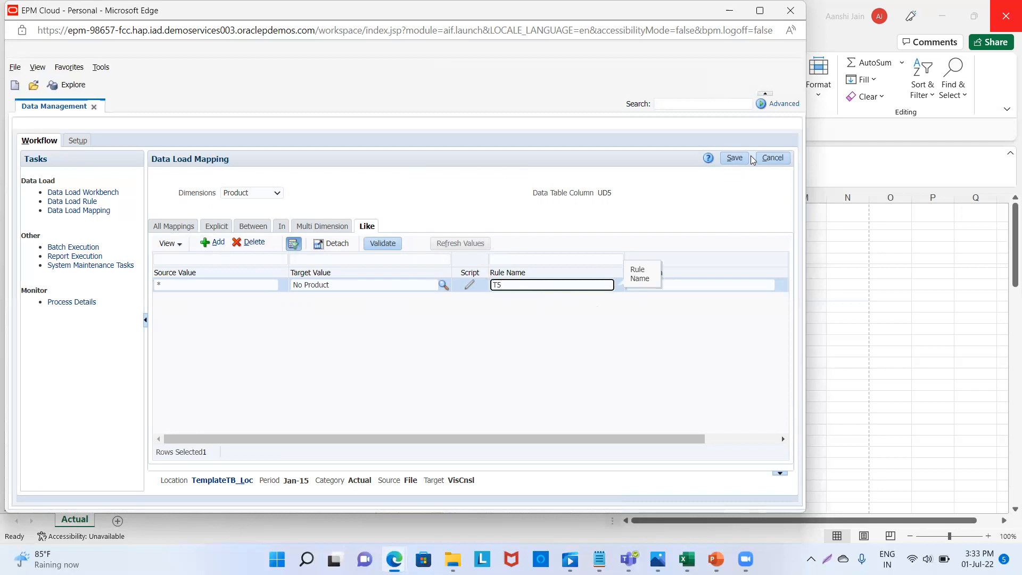
{"action": "left_click", "coordinate": [749, 157]}
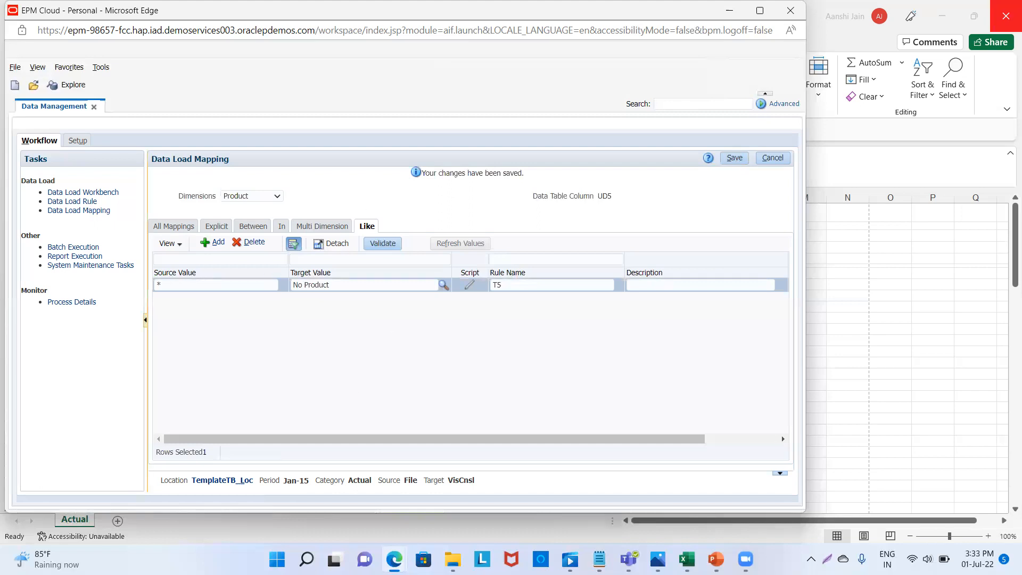
- Add a new data load rule for the TemplateTB_Loc location and name it TemplateTB_DLR
{"action": "left_click", "coordinate": [57, 205]}
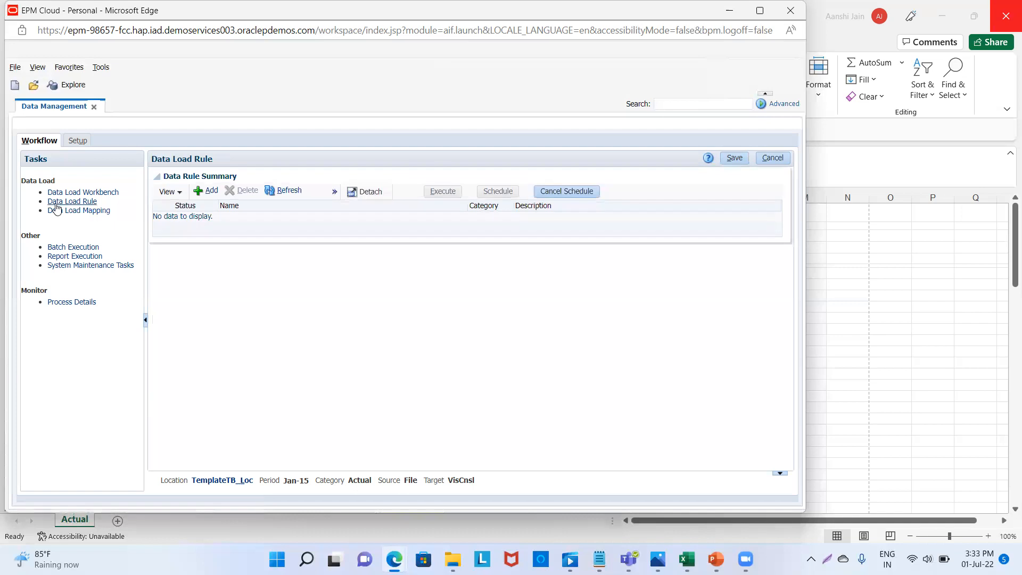
{"action": "left_click", "coordinate": [208, 194]}
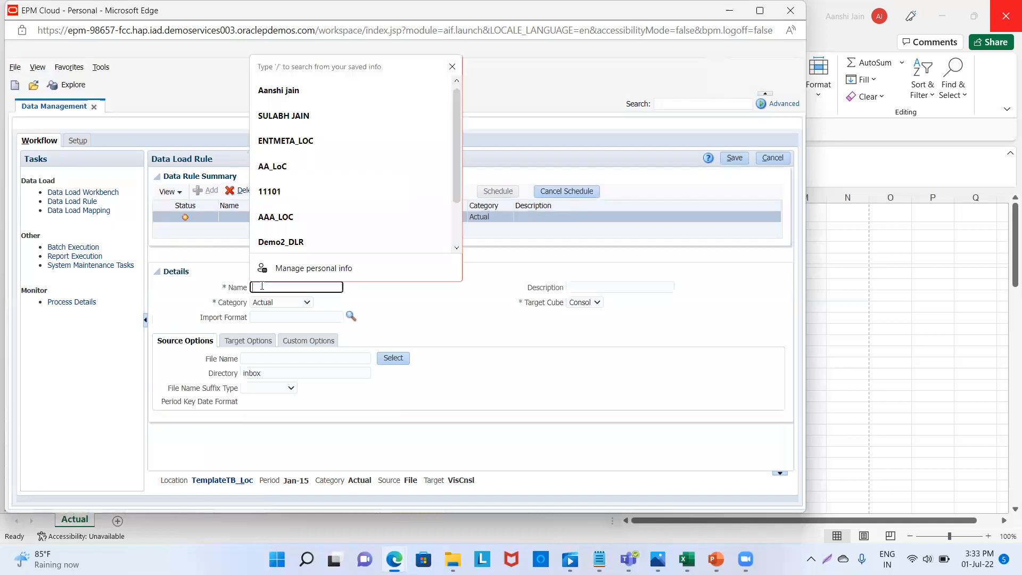
{"action": "type", "text": "Te"}
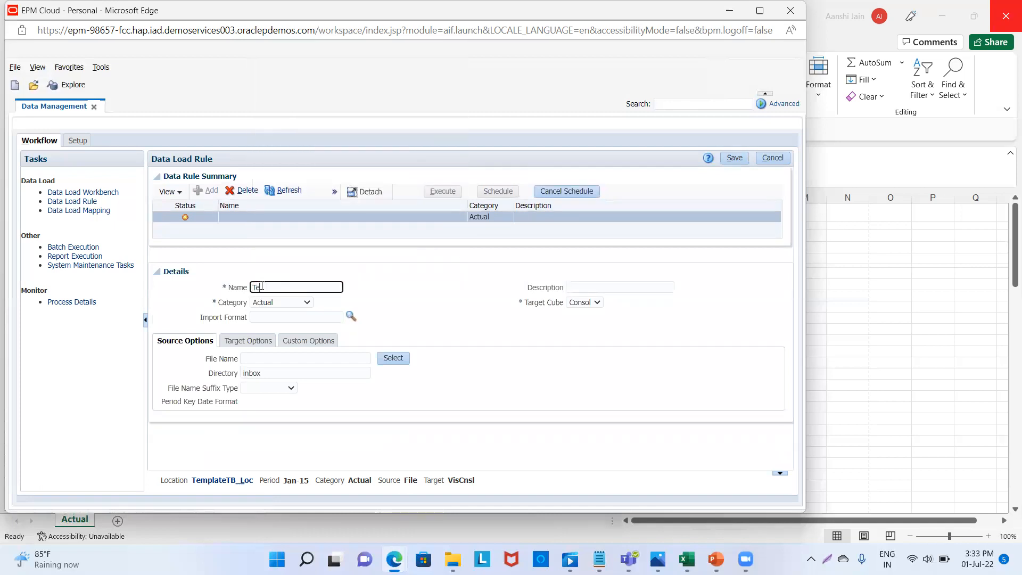
{"action": "type", "text": "mplateTB_D"}
{"action": "key", "text": "BackSpace"}
{"action": "type", "text": "R"}
{"action": "key", "text": "Tab"}
{"action": "key", "text": "Tab"}
{"action": "key", "text": "Tab"}
{"action": "key", "text": "Tab"}
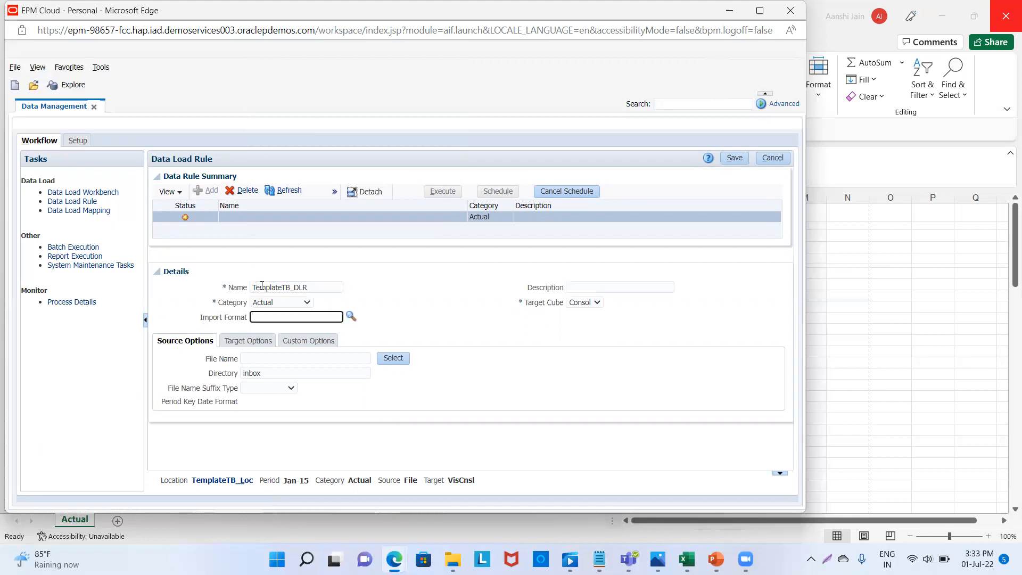
- Assign the TemplateTB_IMF import format to the data load rule and save the rule
{"action": "key", "text": "Tab"}
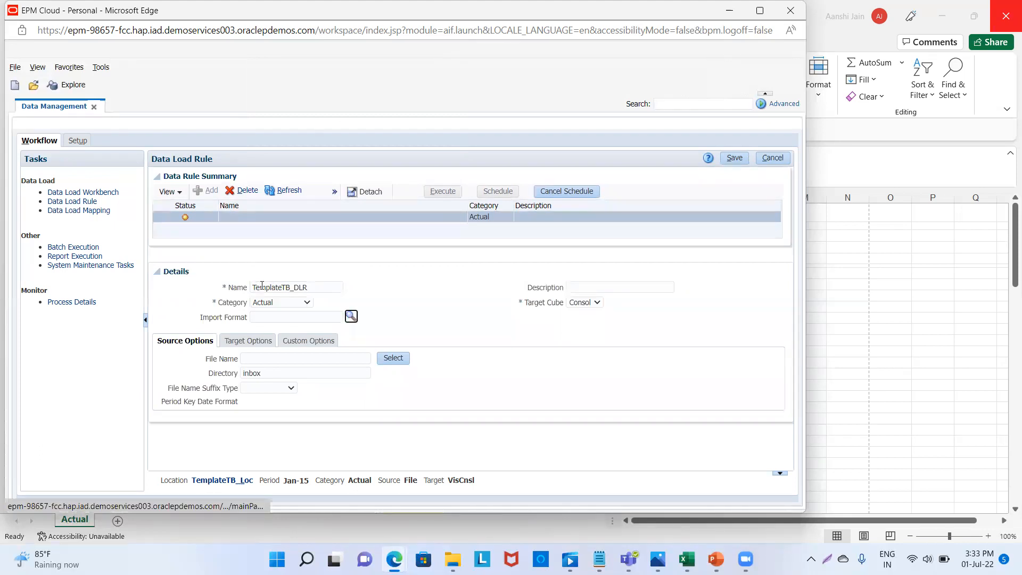
{"action": "left_click", "coordinate": [351, 317]}
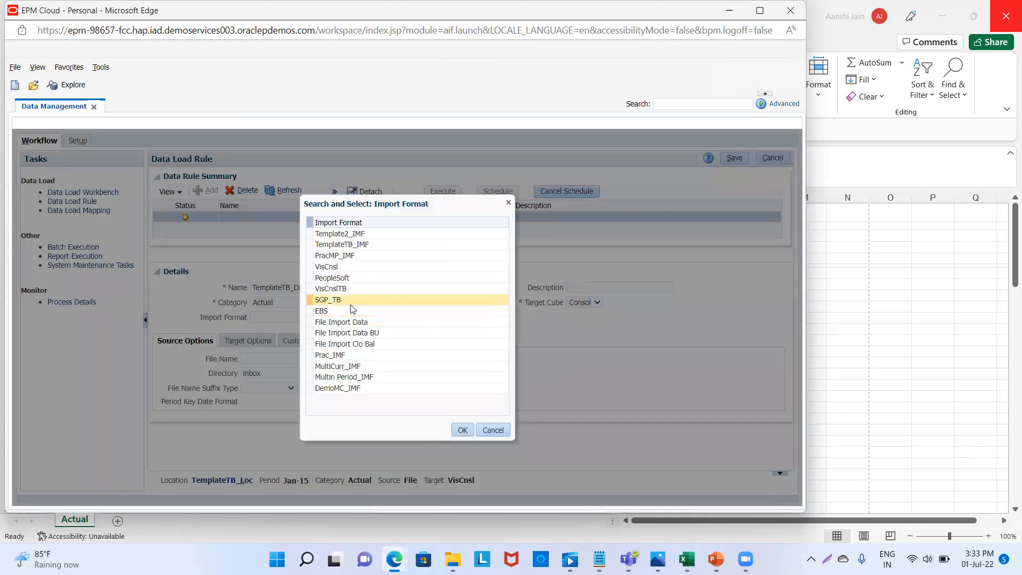
{"action": "left_click", "coordinate": [361, 247]}
{"action": "left_click", "coordinate": [463, 431]}
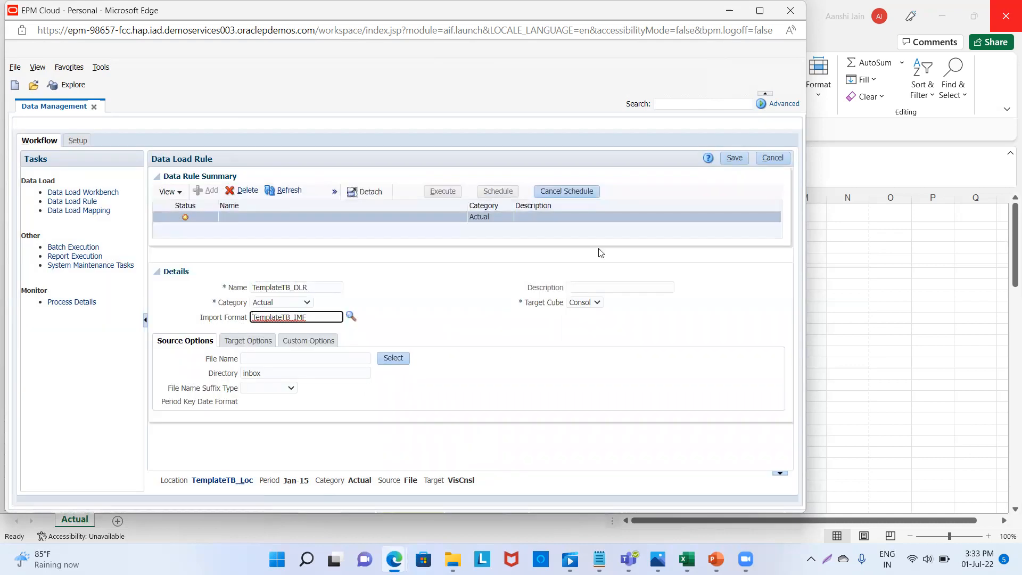
{"action": "left_click", "coordinate": [733, 158]}
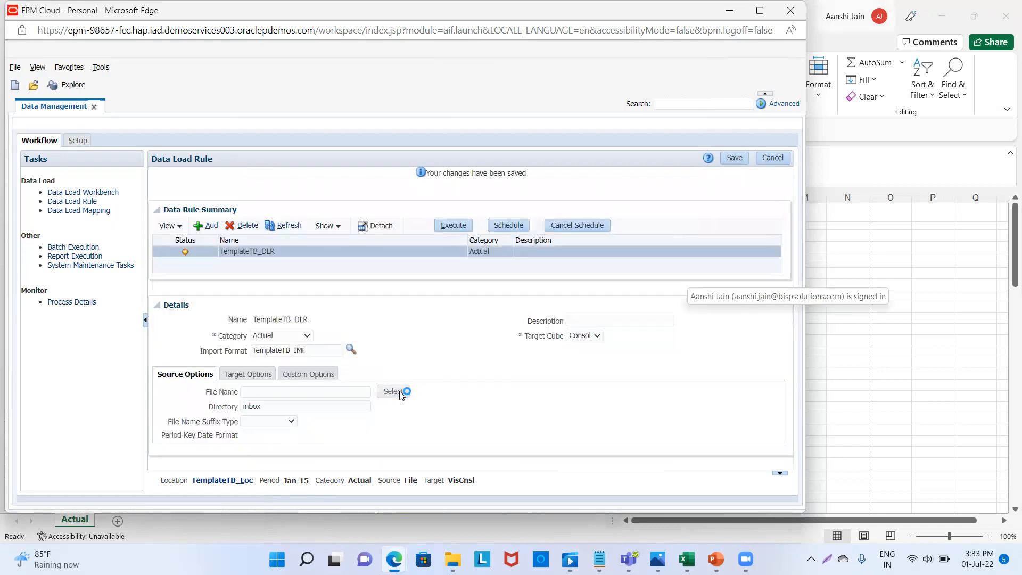
- Upload the TrialBalance Excel file and select TrialBalance.xls as the data load rule's source file
{"action": "left_click", "coordinate": [399, 393]}
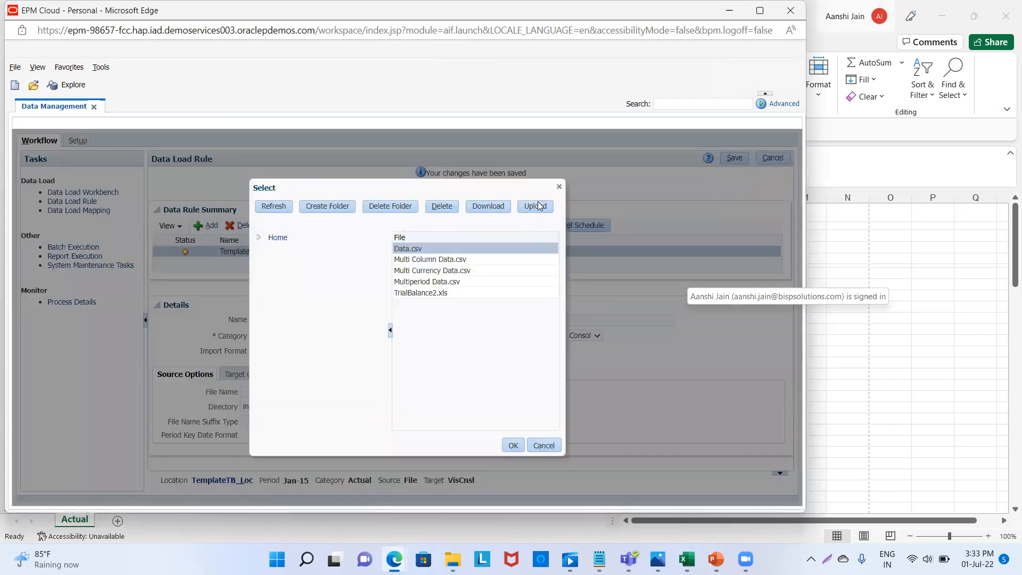
{"action": "left_click", "coordinate": [536, 207]}
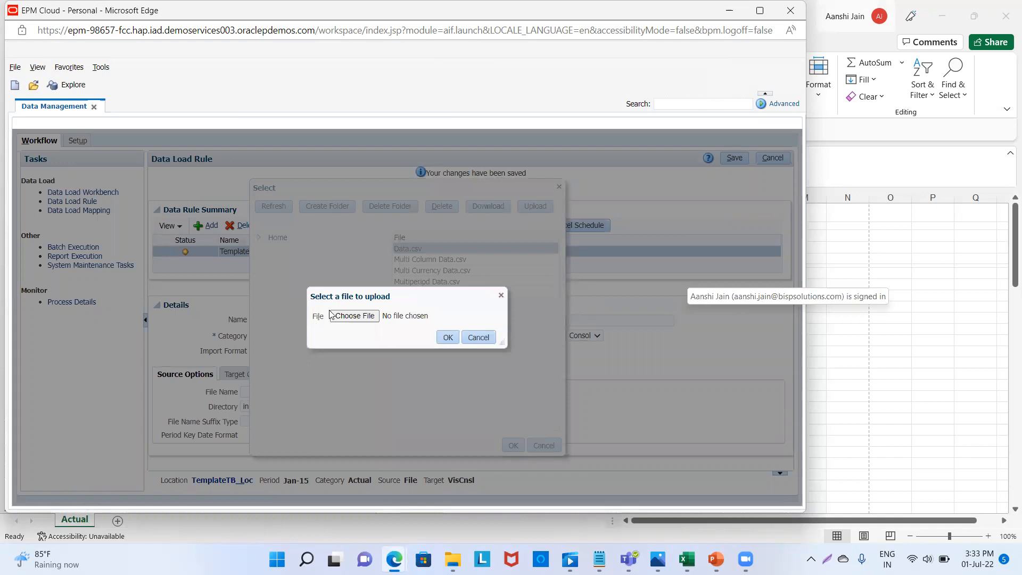
{"action": "left_click", "coordinate": [341, 316]}
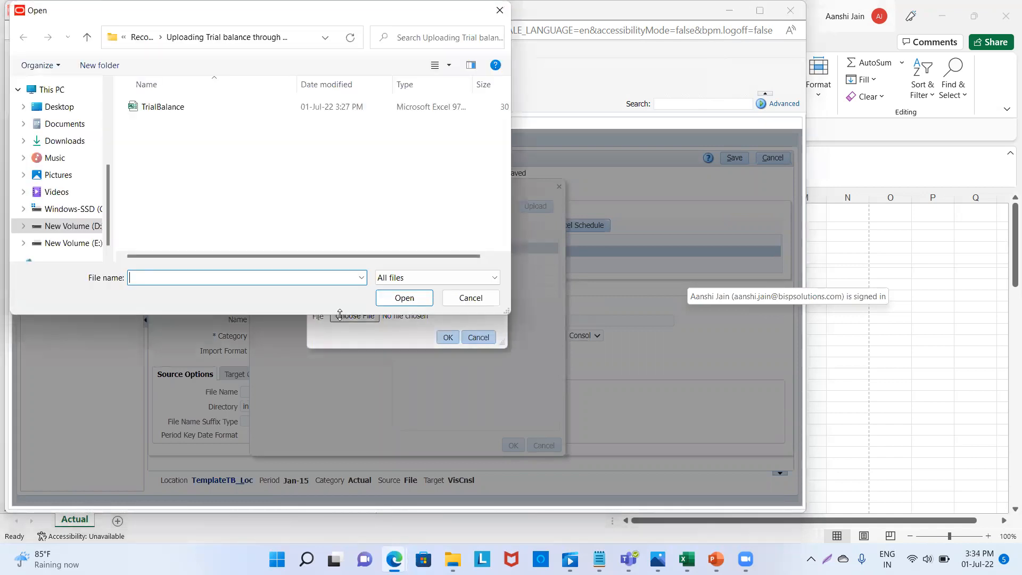
{"action": "double_click", "coordinate": [142, 108]}
{"action": "left_click", "coordinate": [450, 340]}
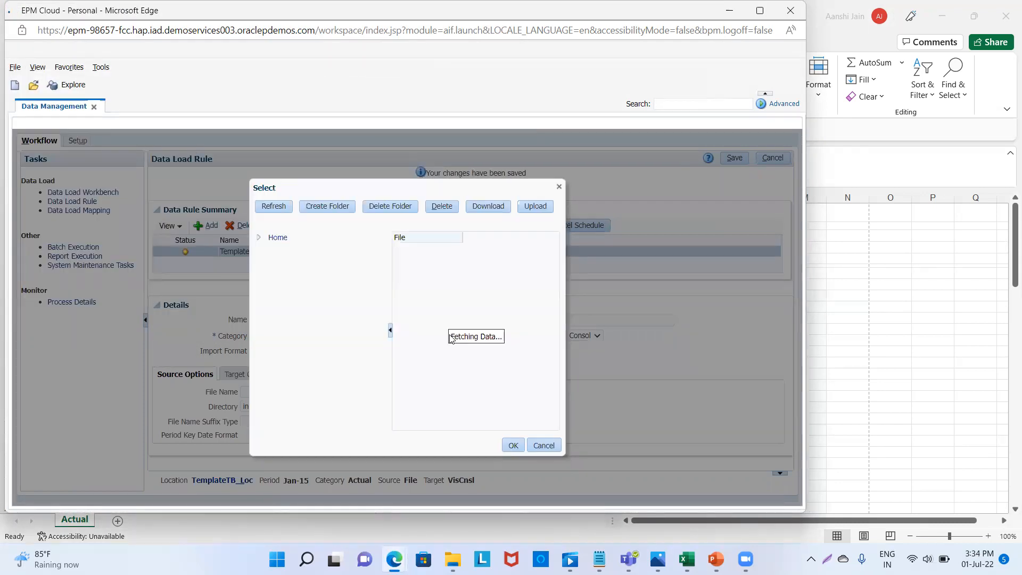
{"action": "left_click", "coordinate": [445, 292]}
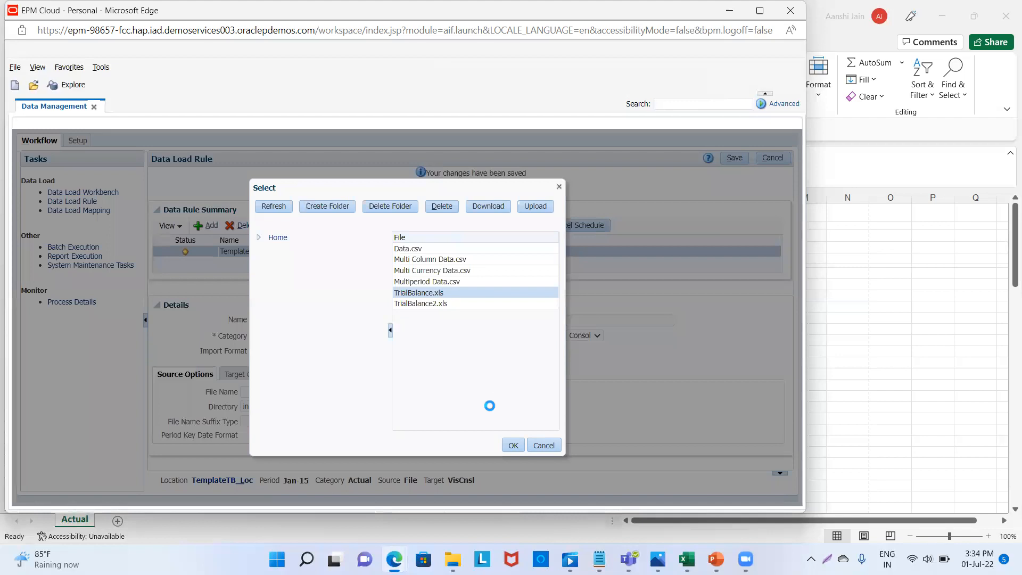
{"action": "left_click", "coordinate": [511, 447]}
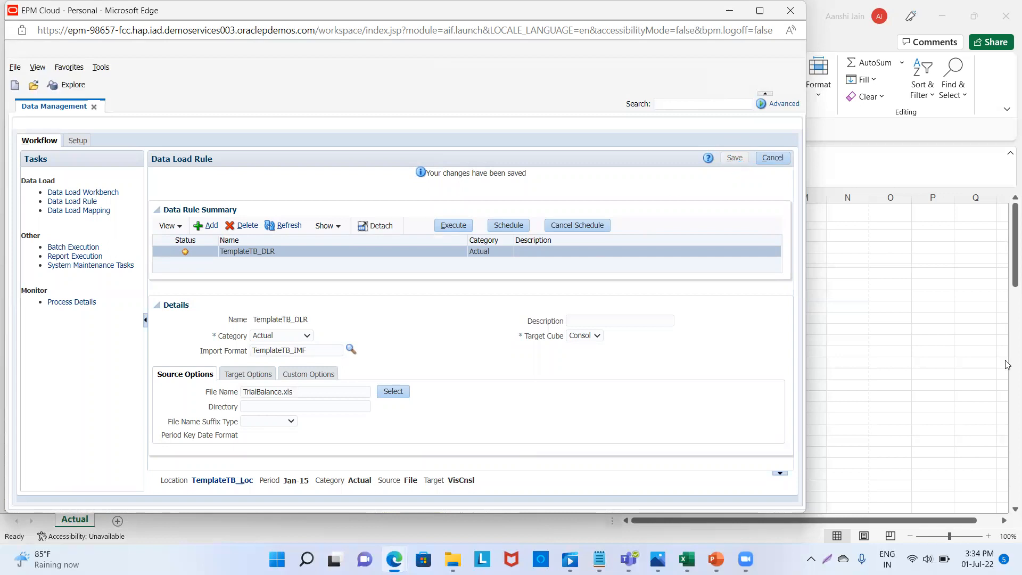
- Execute the TemplateTB_DLR rule with Import from Source enabled for the Jan-15 period
{"action": "left_click", "coordinate": [455, 226]}
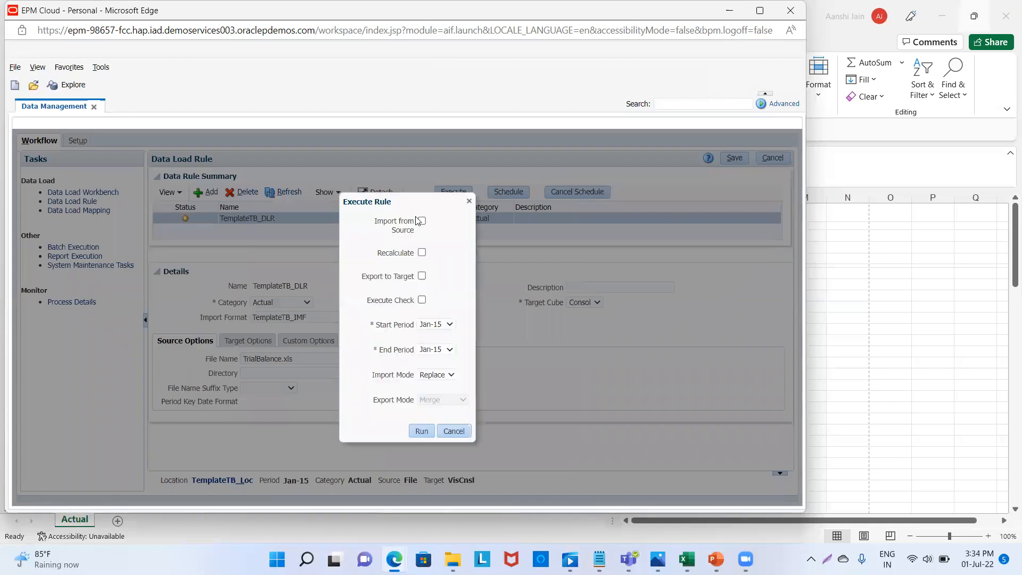
{"action": "left_click", "coordinate": [423, 221]}
{"action": "left_click", "coordinate": [422, 431]}
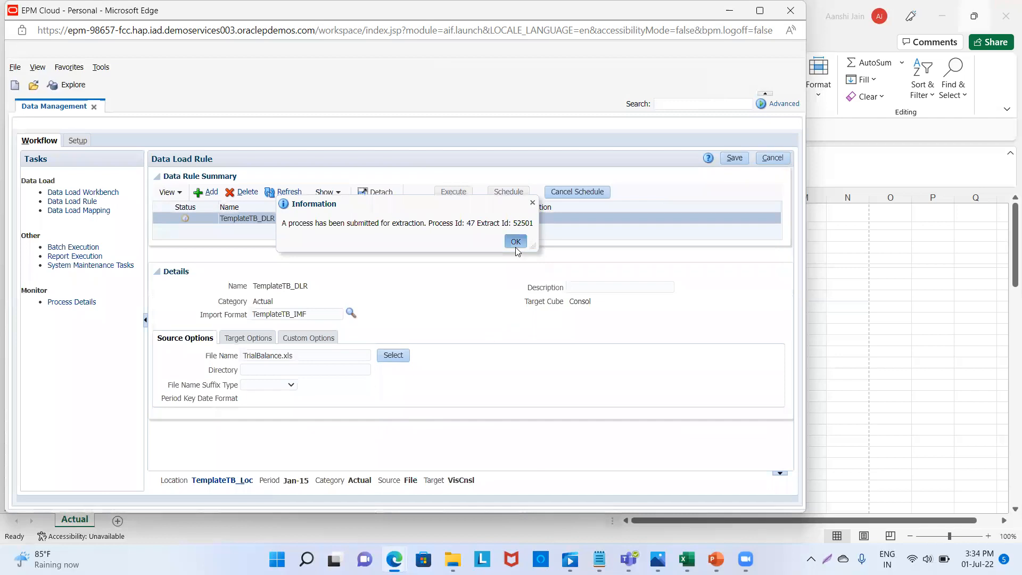
- Open the Data Load Workbench and review the imported trial balance records across all columns through Amount
{"action": "left_click", "coordinate": [515, 246]}
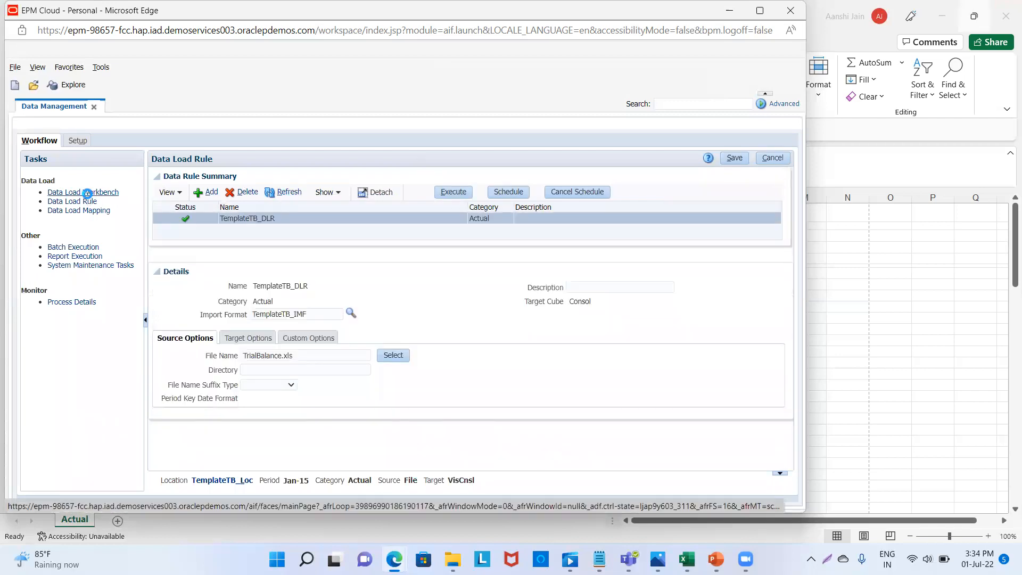
{"action": "left_click", "coordinate": [87, 193]}
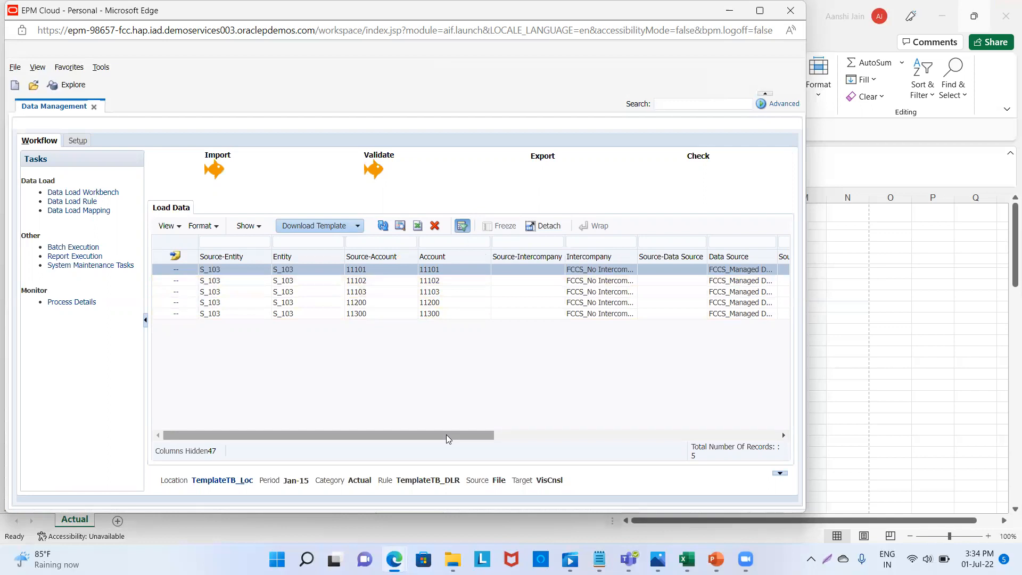
{"action": "left_click_drag", "start_coordinate": [446, 438], "coordinate": [723, 435]}
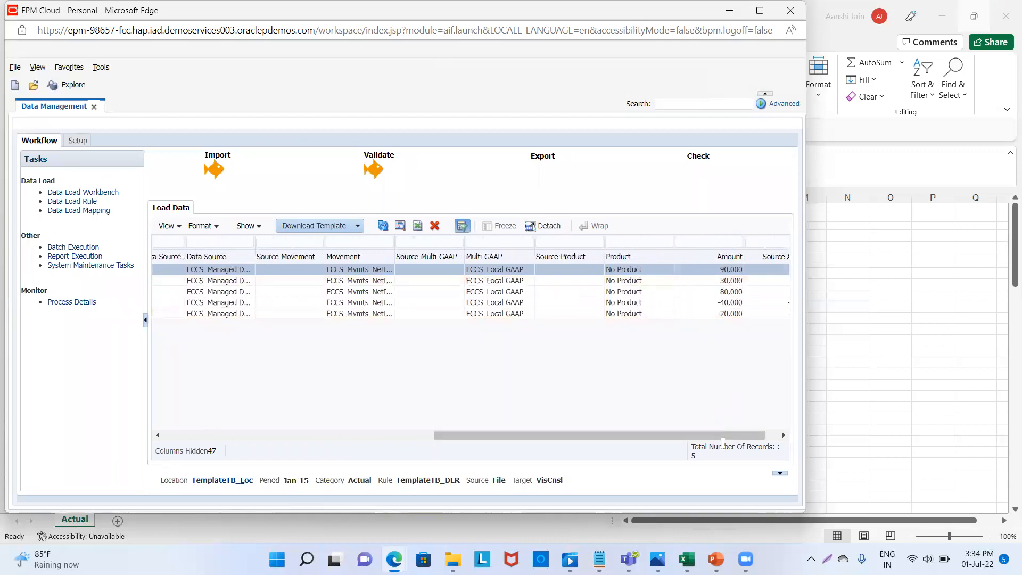
{"action": "left_click_drag", "start_coordinate": [713, 437], "coordinate": [192, 418]}
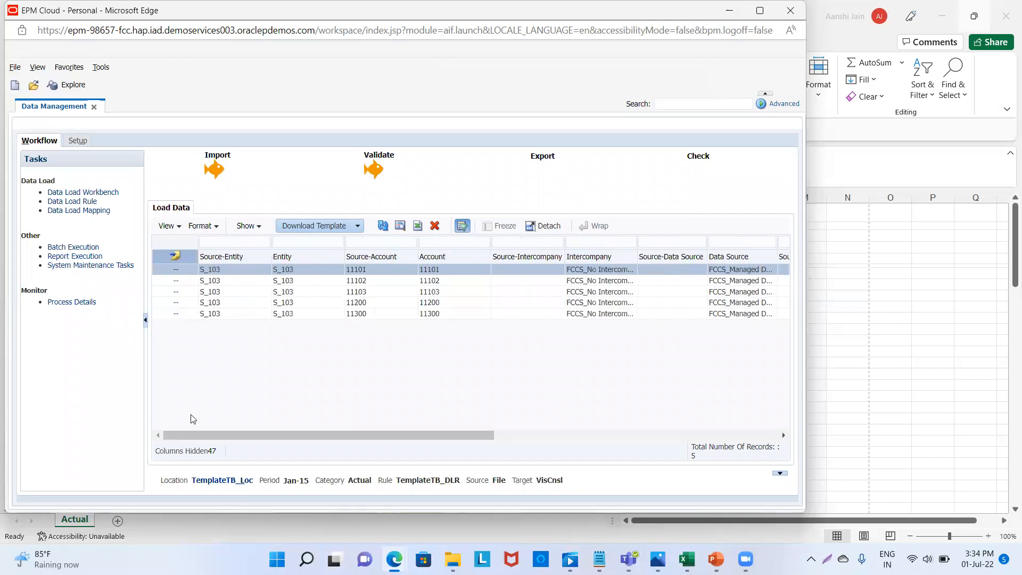
- Export the validated trial balance data to the target with export mode Replace and execution mode Online
{"action": "left_click", "coordinate": [535, 155]}
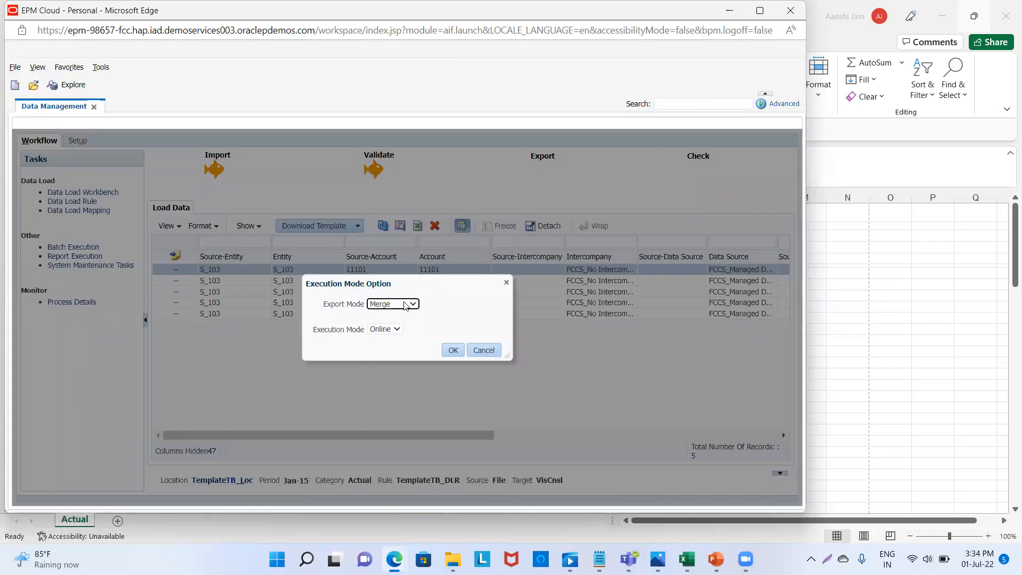
{"action": "left_click", "coordinate": [406, 305]}
{"action": "left_click", "coordinate": [395, 327]}
{"action": "left_click", "coordinate": [454, 351]}
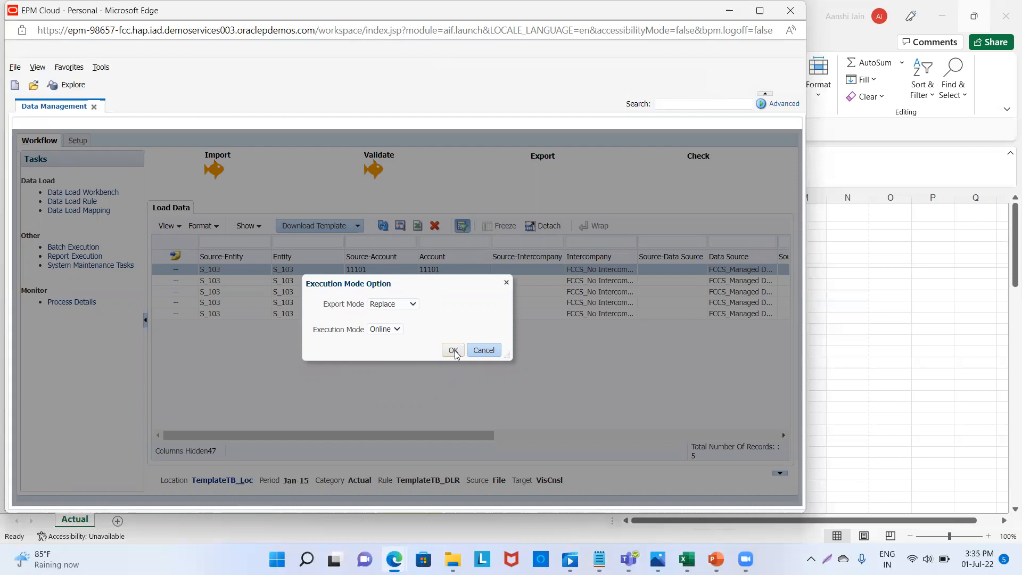
{"action": "left_click", "coordinate": [454, 351]}
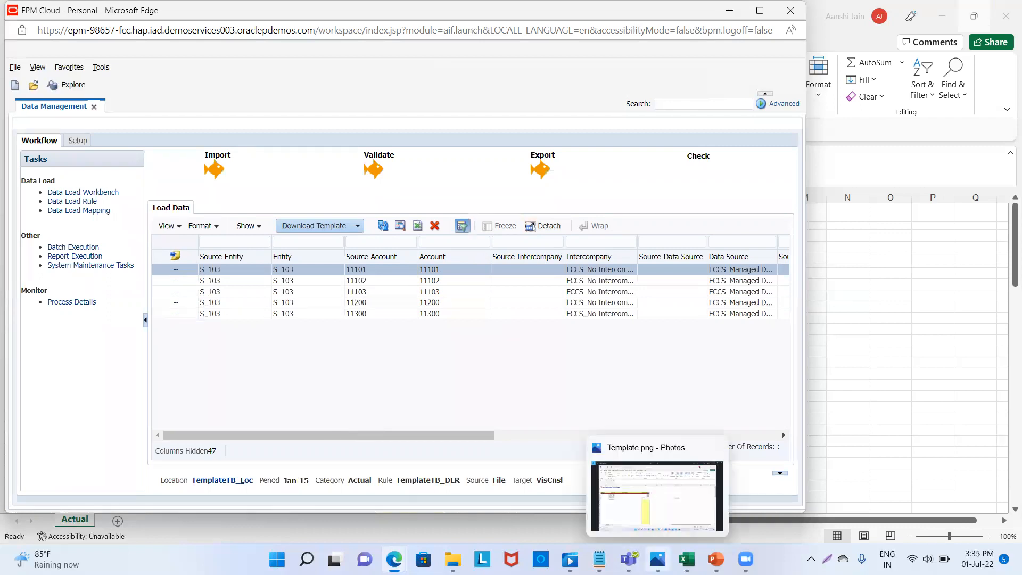
- Switch to the 03_FCCS_MetaData_Load presentation in PowerPoint and view its title slide
{"action": "mouse_move", "coordinate": [716, 559]}
{"action": "left_click", "coordinate": [713, 499]}
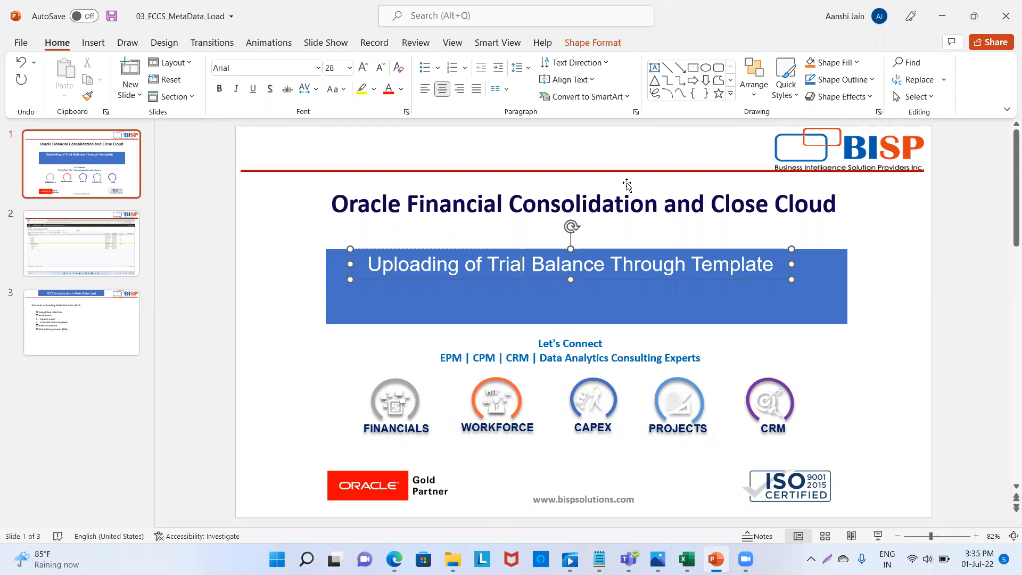
{"action": "key", "text": "alt+Tab"}
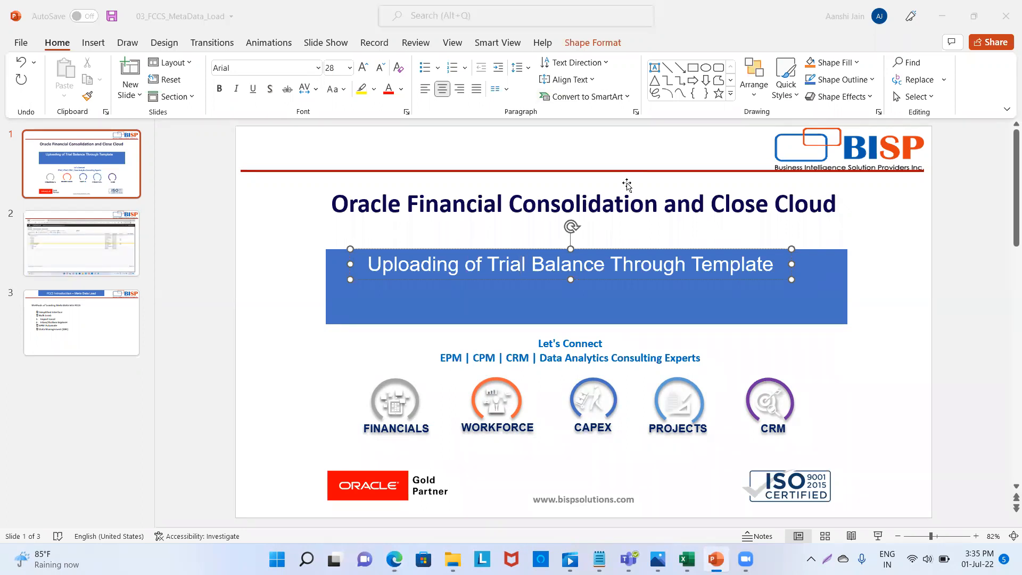